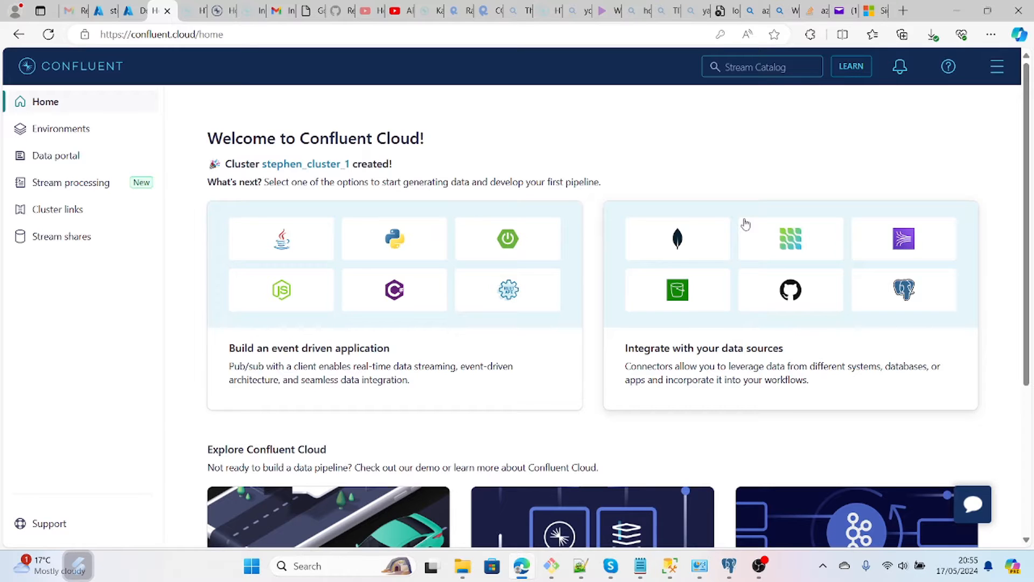
- Check the cluster's existing topics and connectors, and open the connector plugin catalogue to add a new connector
click(417, 235)
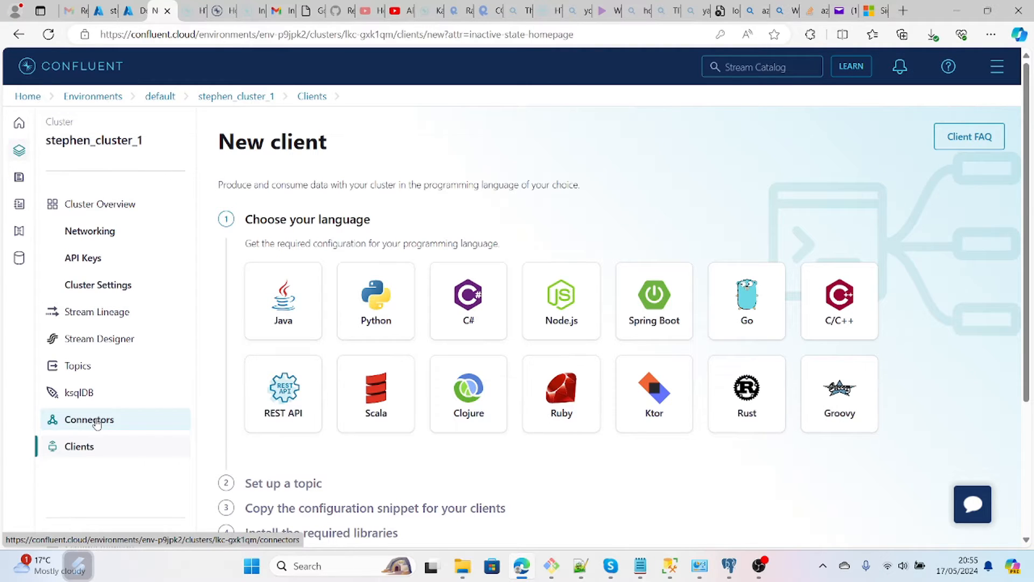
click(90, 370)
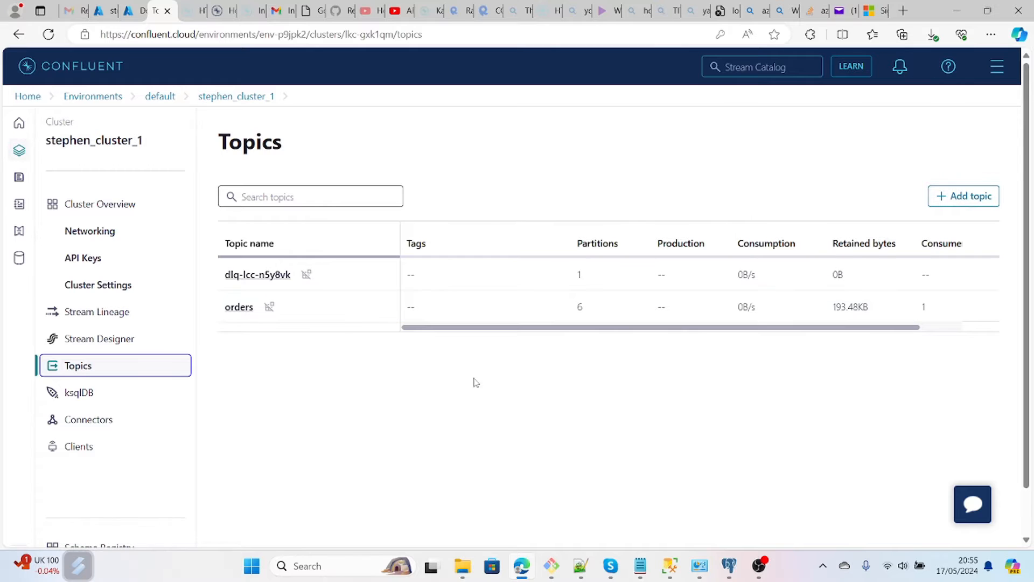
click(119, 425)
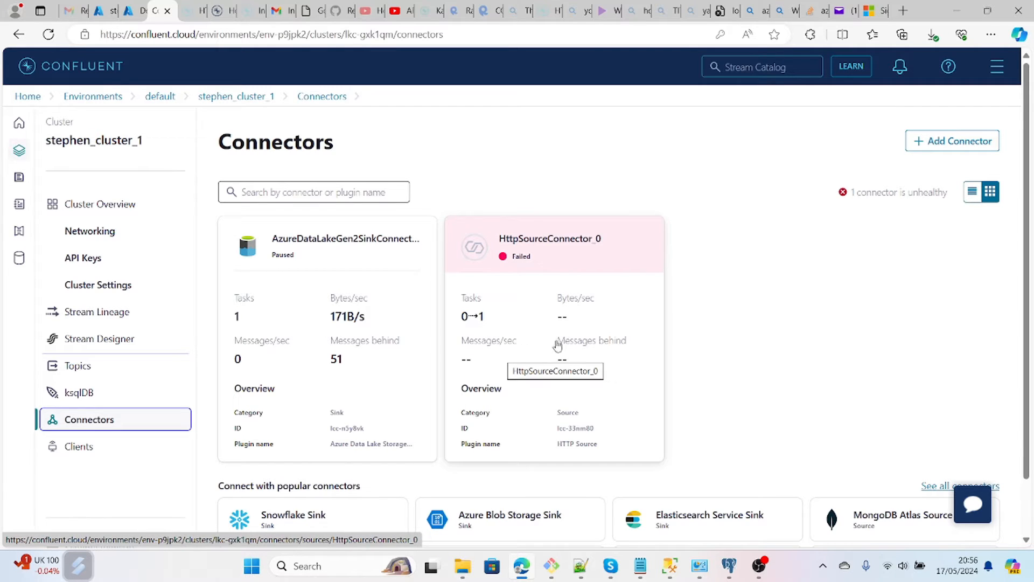
click(944, 143)
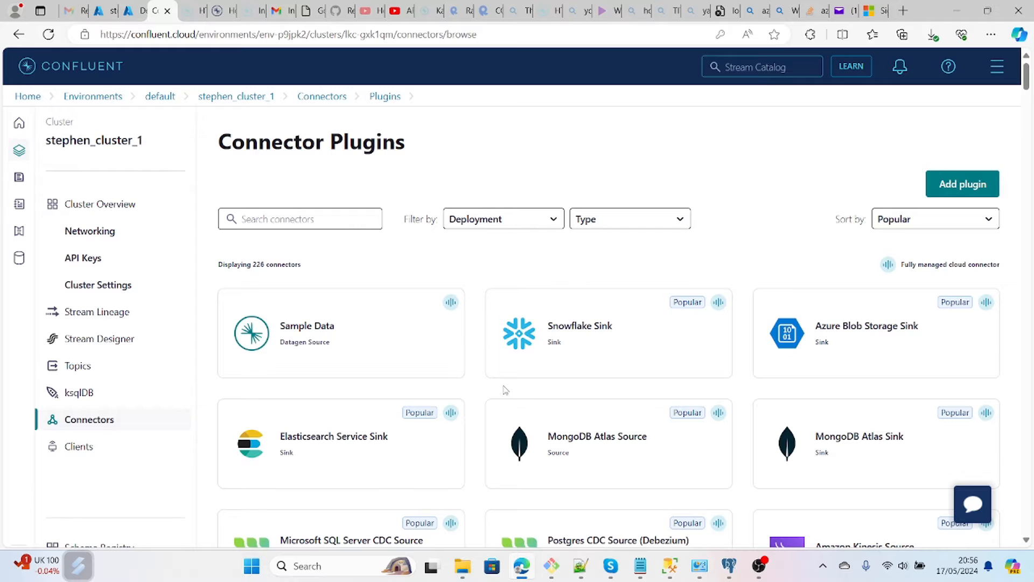
- Browse the available connector plugins, examining the descriptions of Sample Data, Amazon S3, Azure, Google Cloud Storage and HTTP connectors
mouse_move(329, 358)
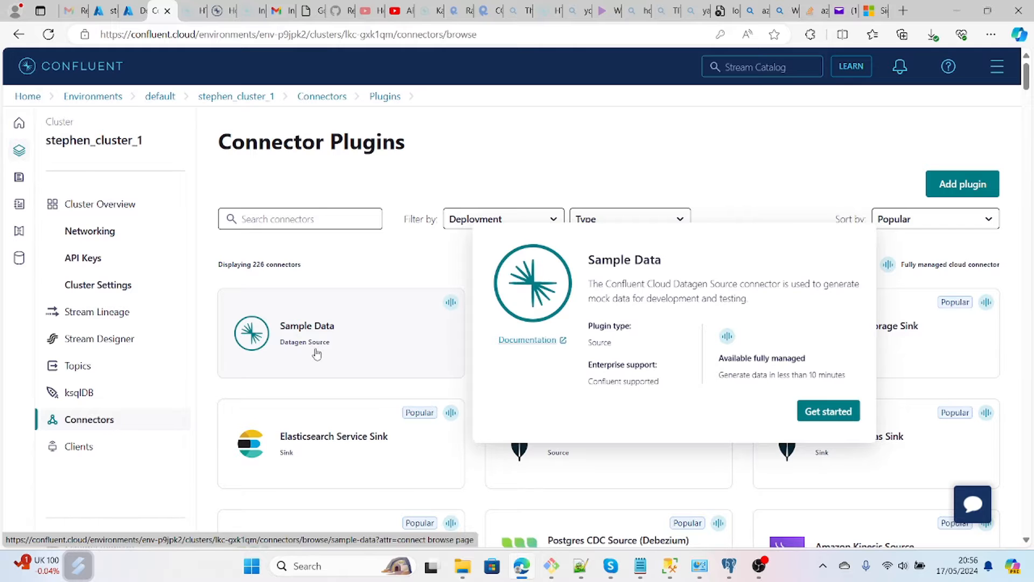
mouse_move(447, 452)
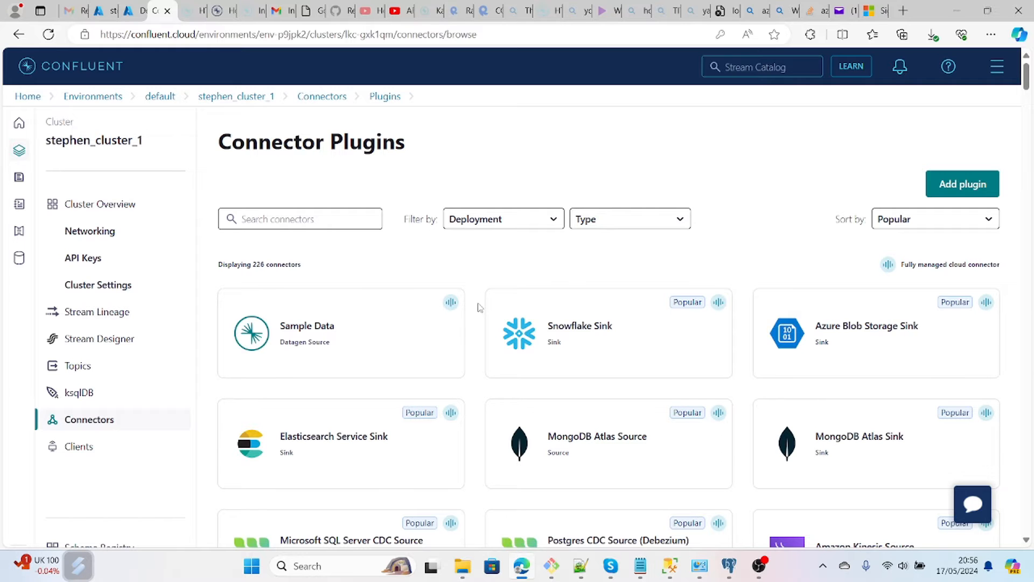
scroll(479, 307, down, 10)
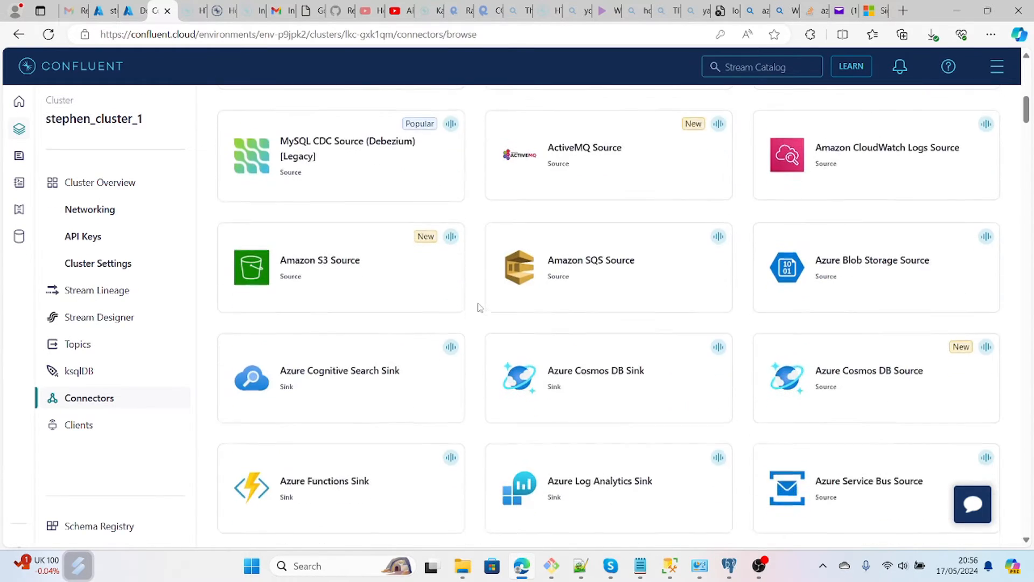
mouse_move(382, 221)
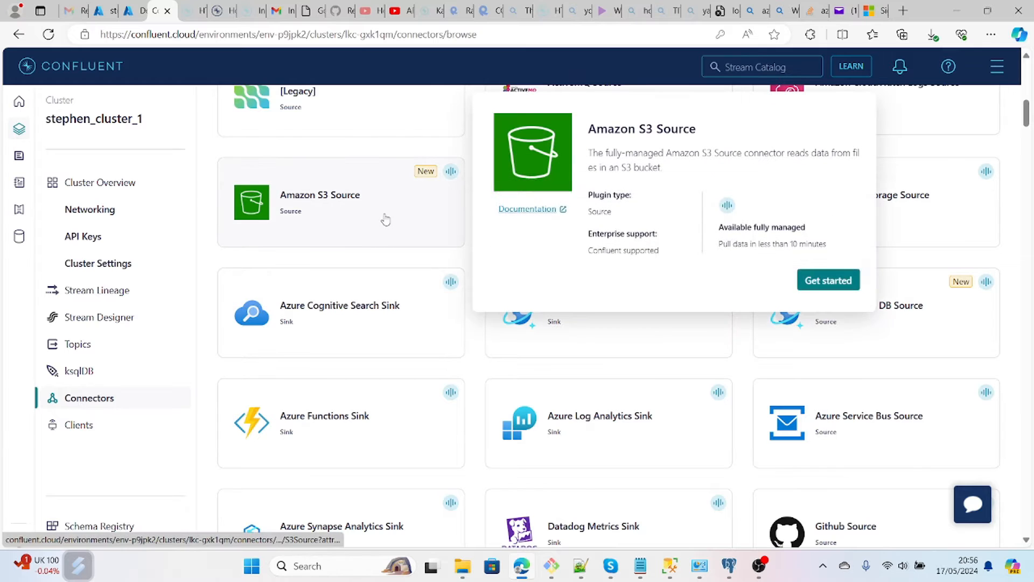
mouse_move(393, 389)
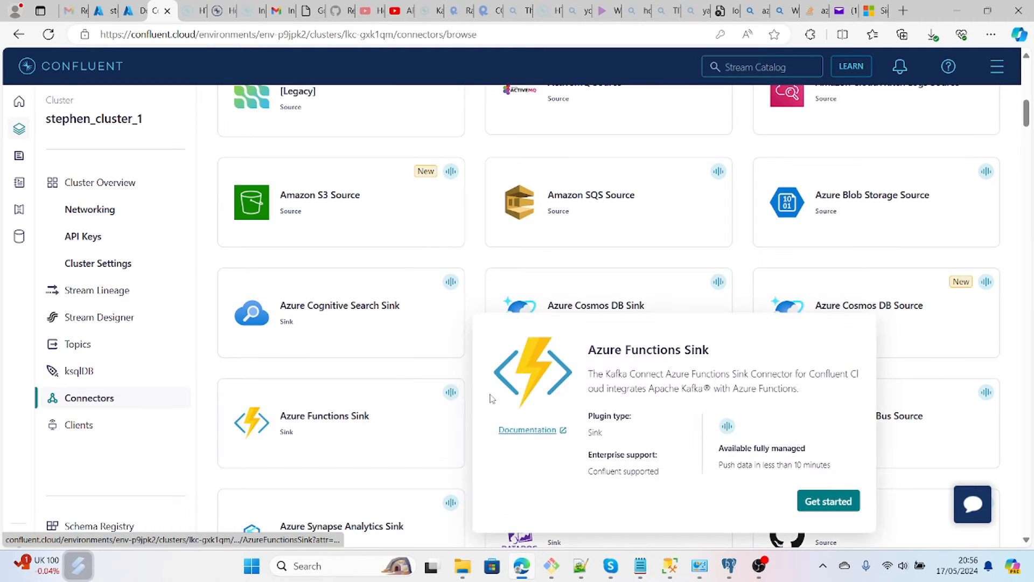
mouse_move(608, 344)
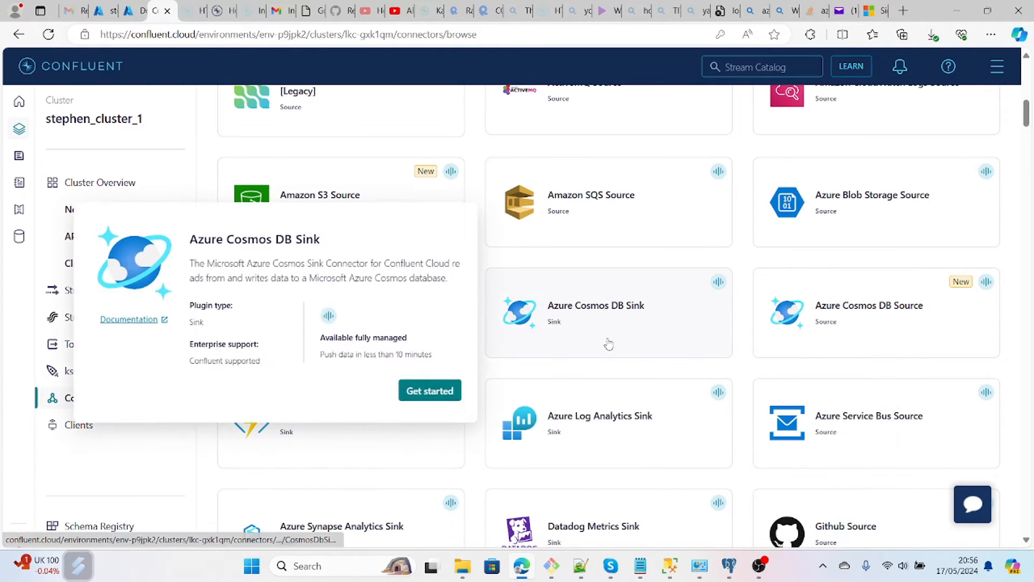
scroll(609, 343, down, 2)
scroll(609, 343, down, 5)
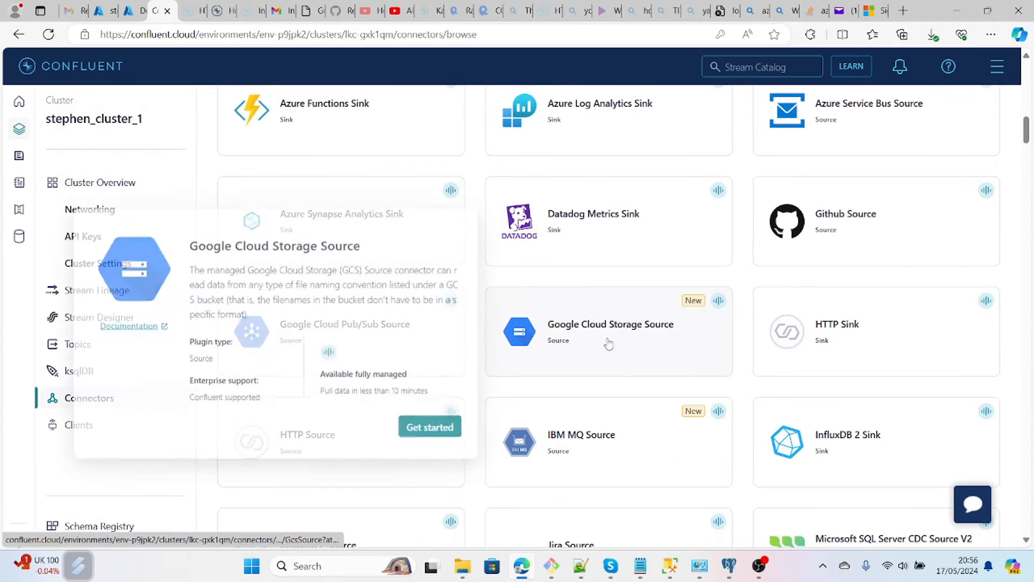
scroll(608, 344, up, 1)
mouse_move(361, 514)
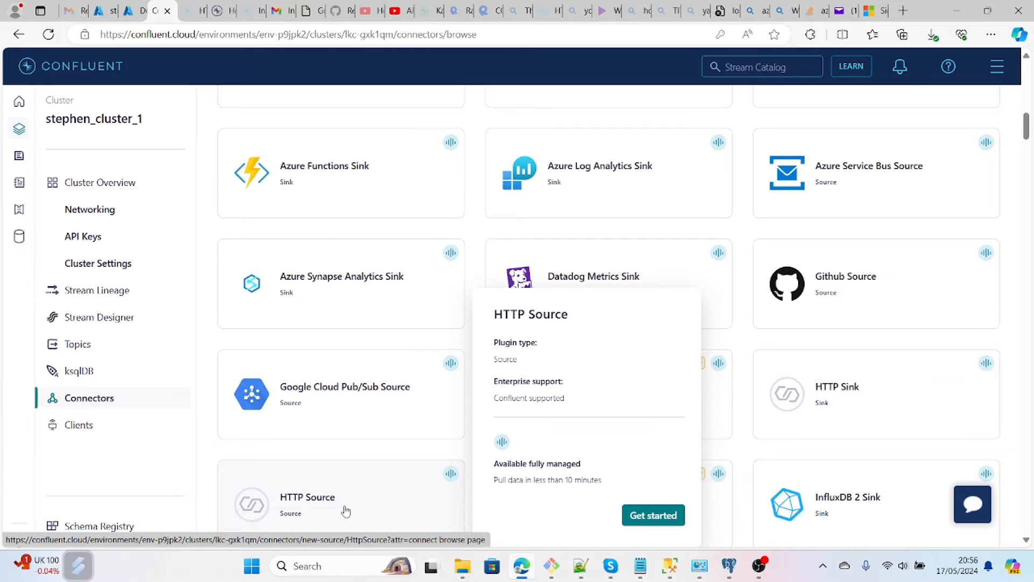
scroll(346, 510, up, 15)
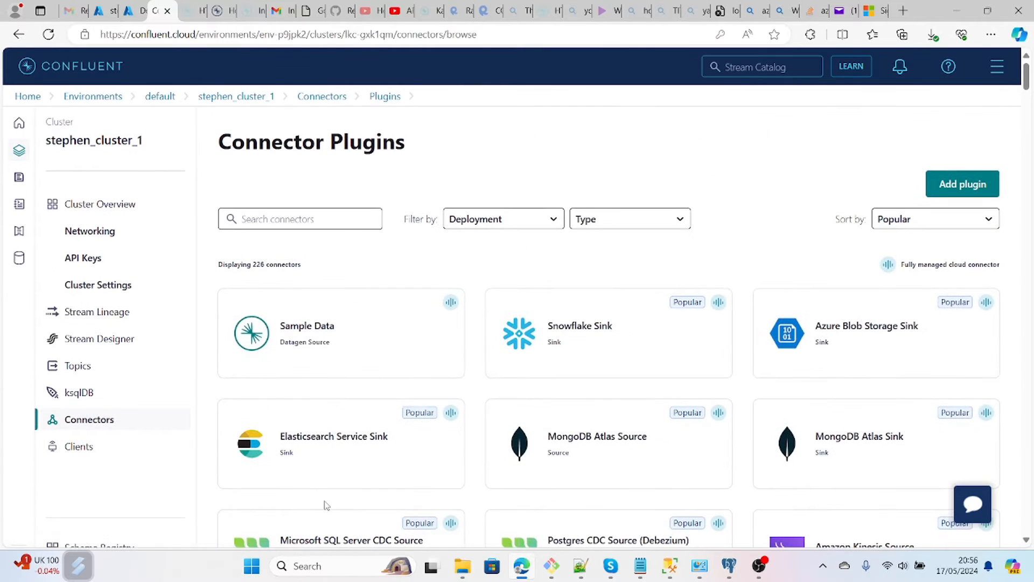
- Choose the Sample Data connector with the Users template and open its additional configuration
click(332, 361)
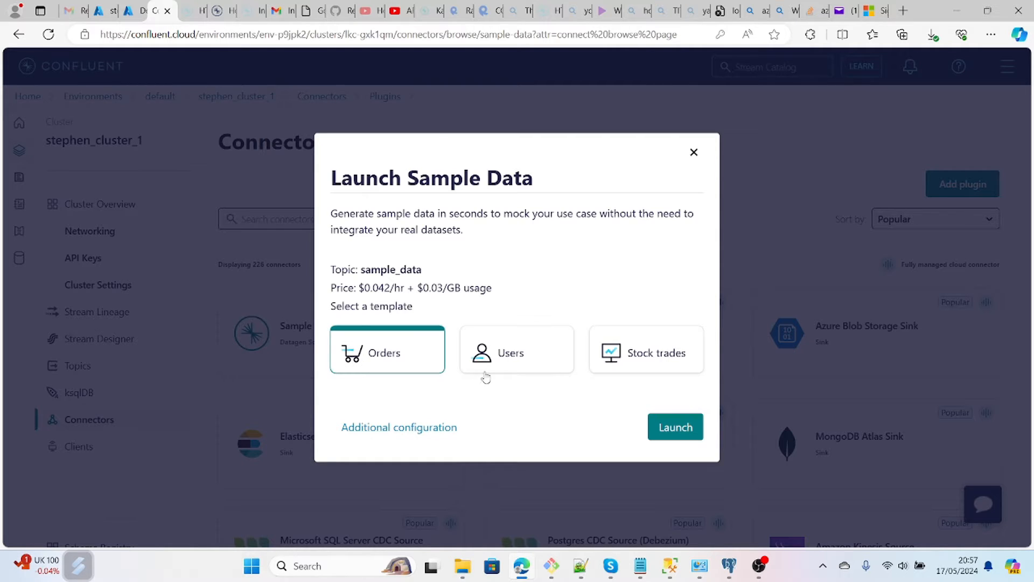
click(520, 361)
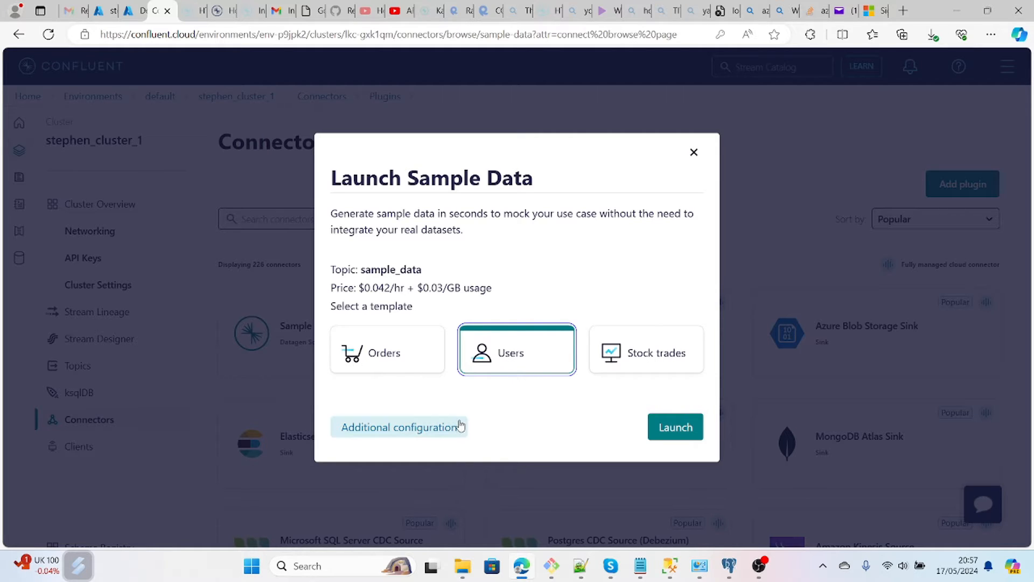
click(431, 428)
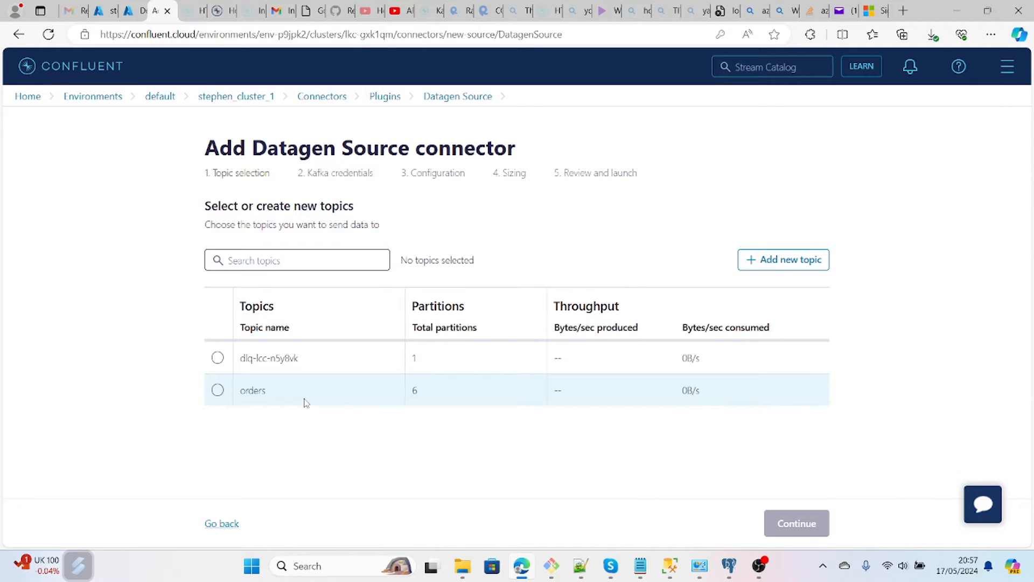
- Add a new topic for the connector and name it users
click(773, 270)
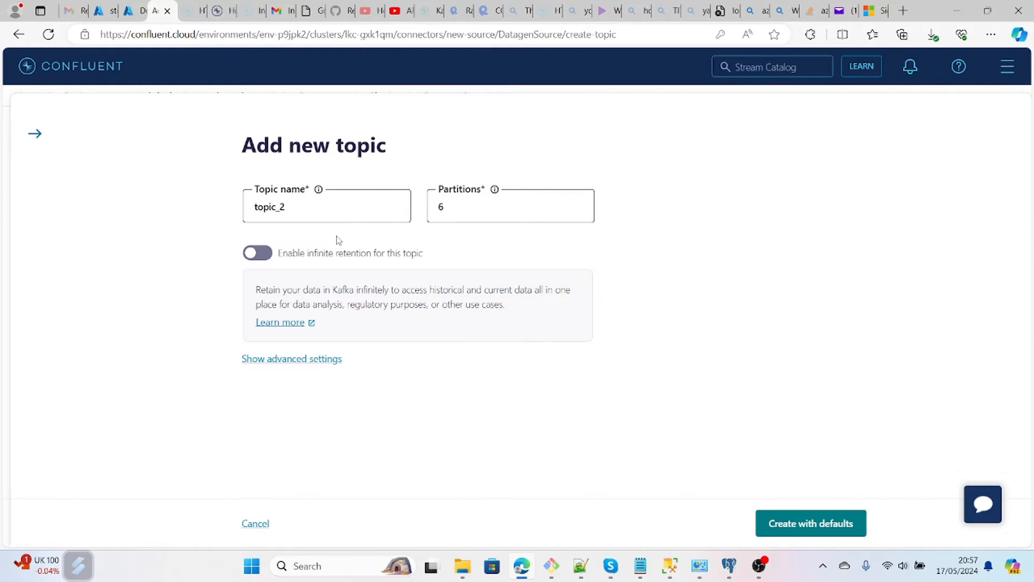
click(324, 216)
key(BackSpace)
key(BackSpace)
key(BackSpace)
key(BackSpace)
key(BackSpace)
key(BackSpace)
key(BackSpace)
text(users)
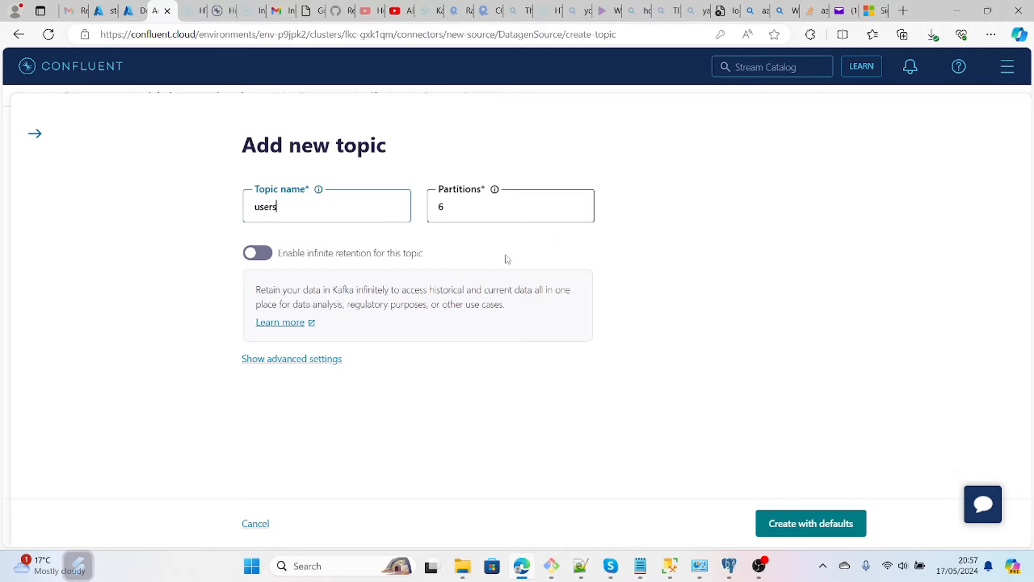
- Review the advanced settings of the users topic and create it with the default values
click(316, 360)
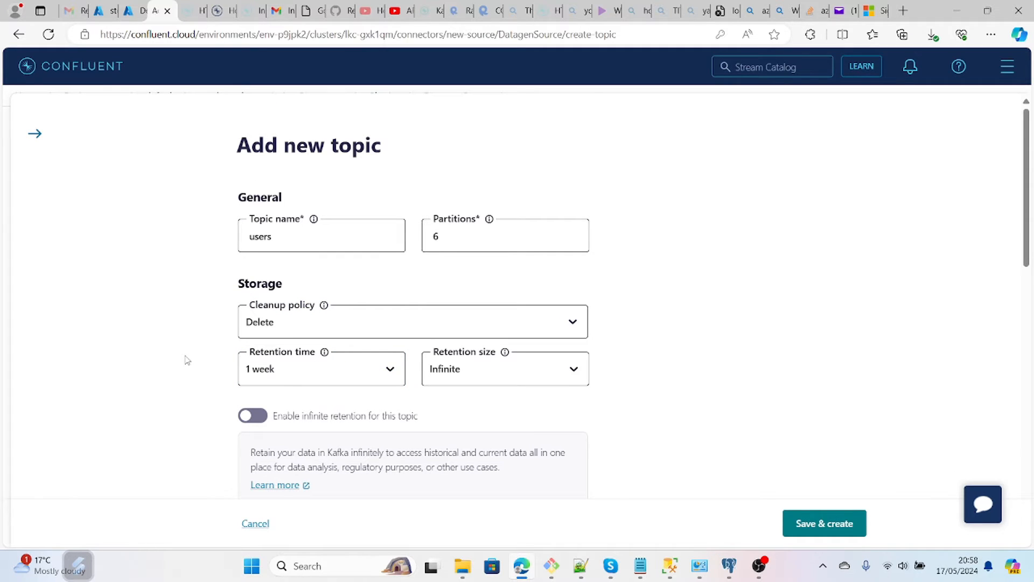
scroll(187, 360, down, 6)
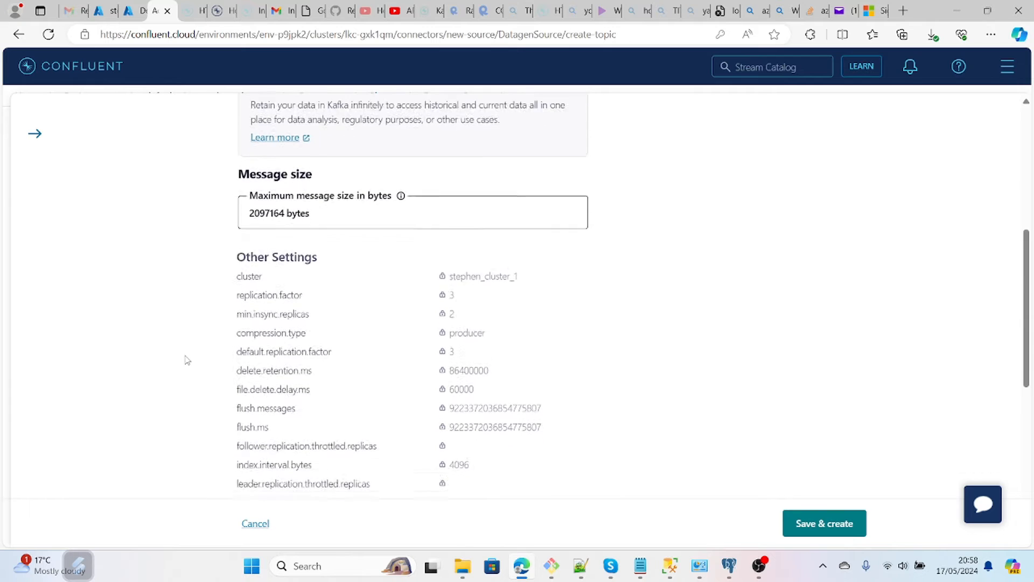
scroll(187, 360, down, 7)
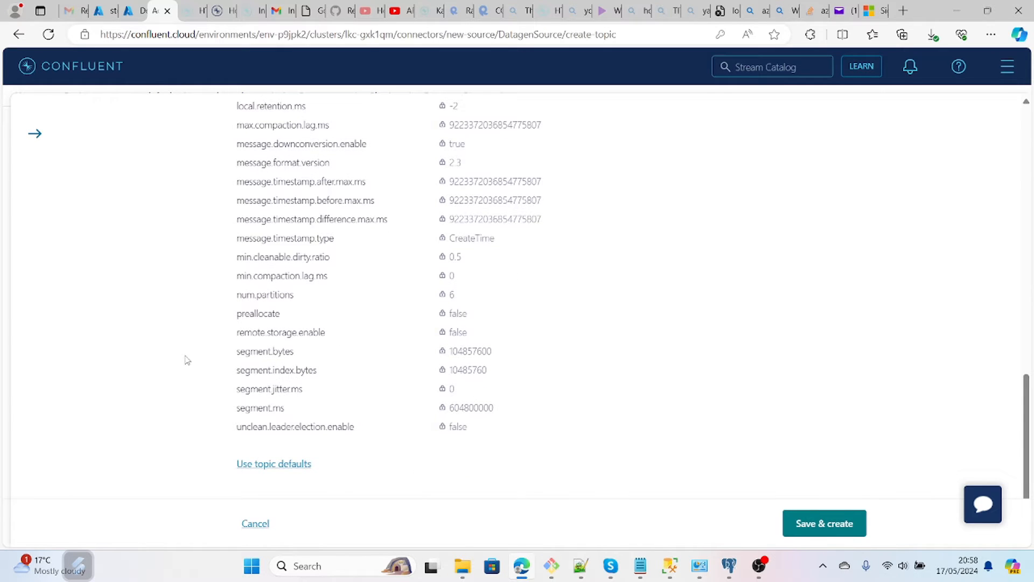
scroll(187, 360, up, 2)
scroll(187, 360, down, 2)
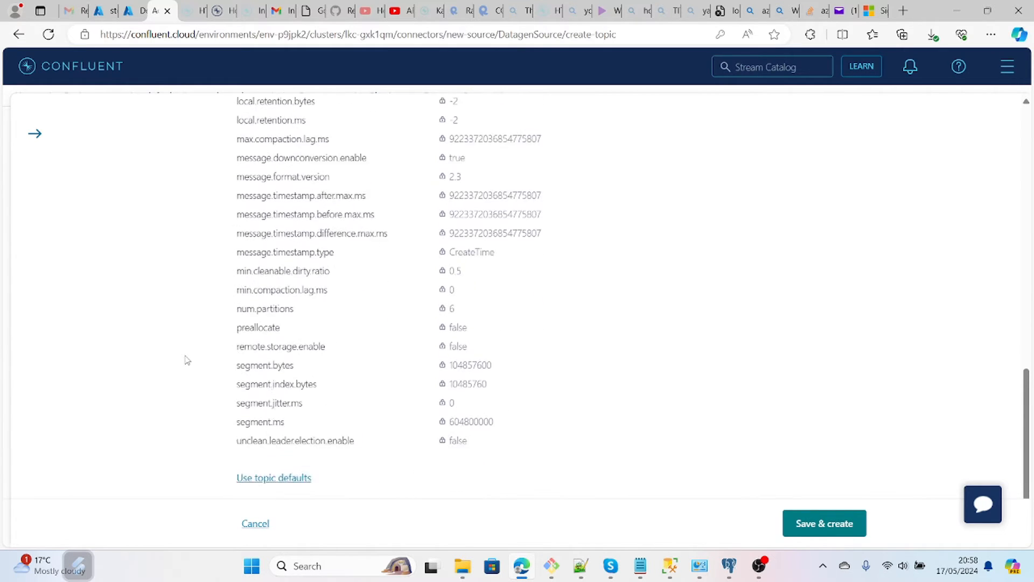
scroll(187, 360, up, 1)
click(814, 521)
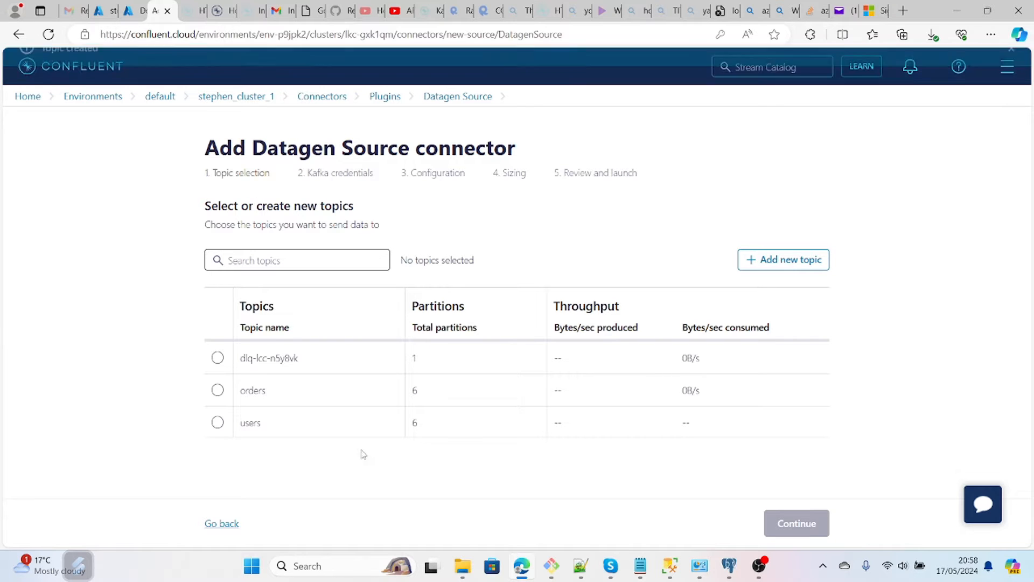
- Select the users topic as the connector's destination and proceed to the Kafka credentials
click(217, 423)
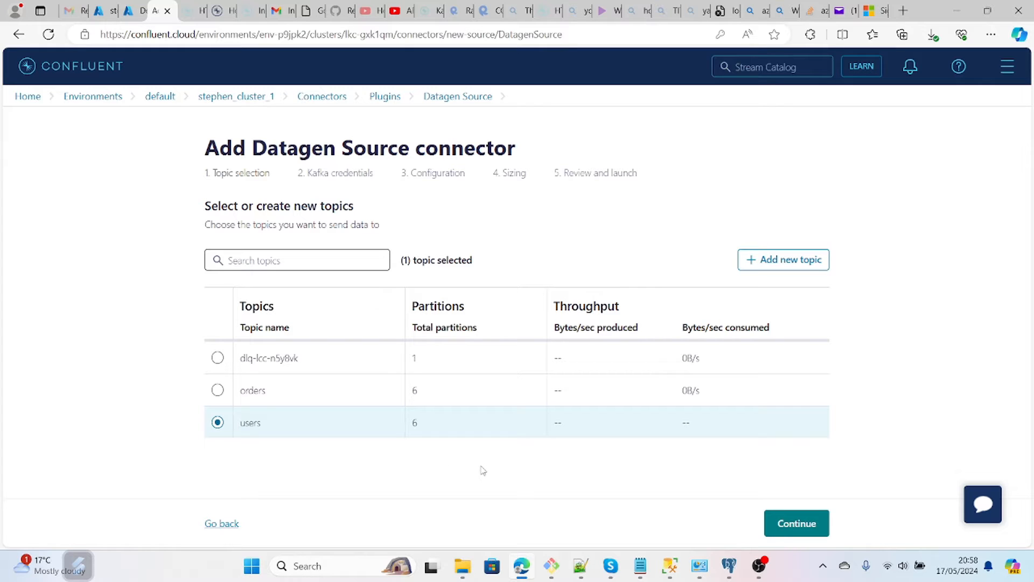
click(815, 521)
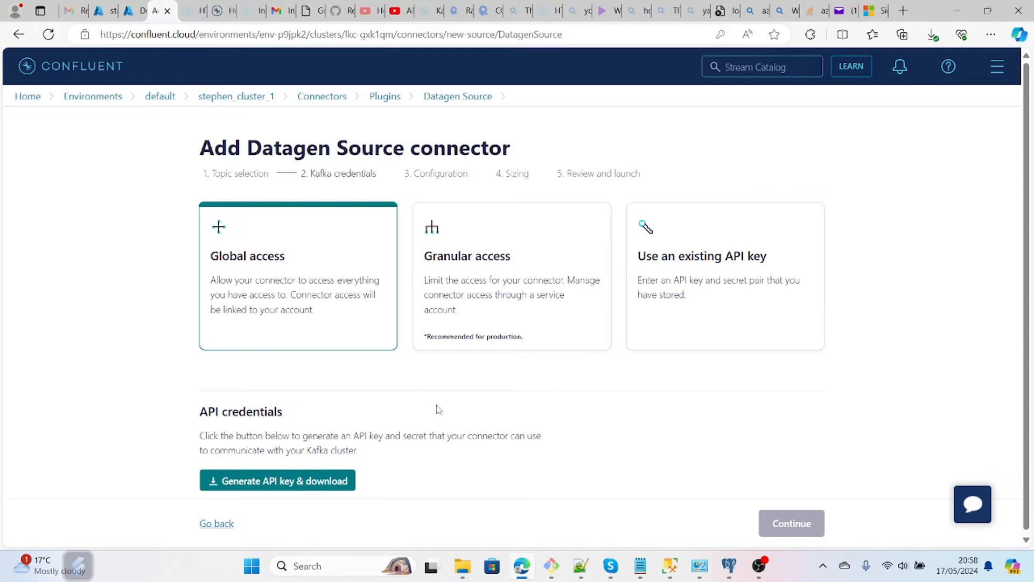
scroll(439, 410, down, 1)
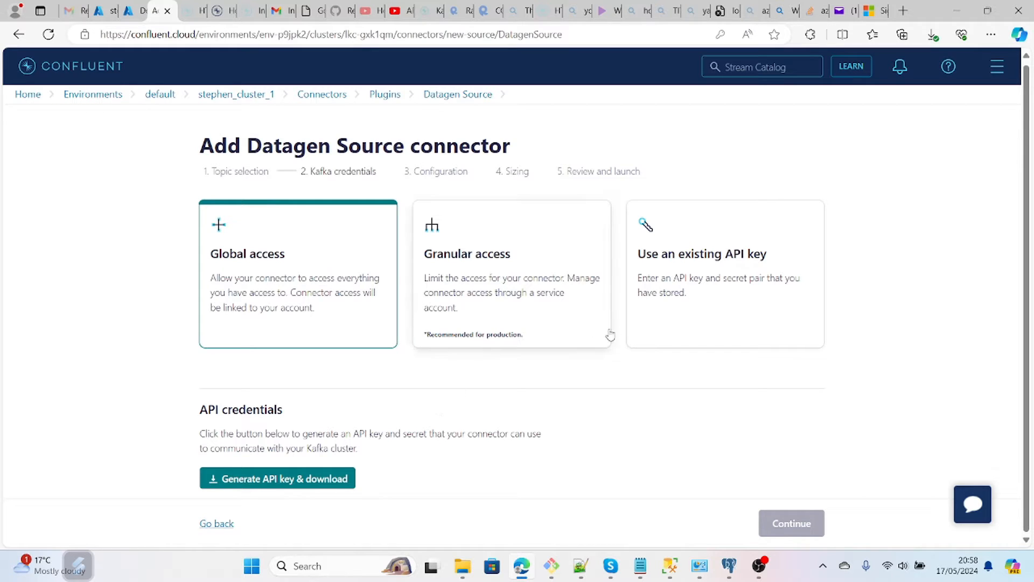
click(663, 313)
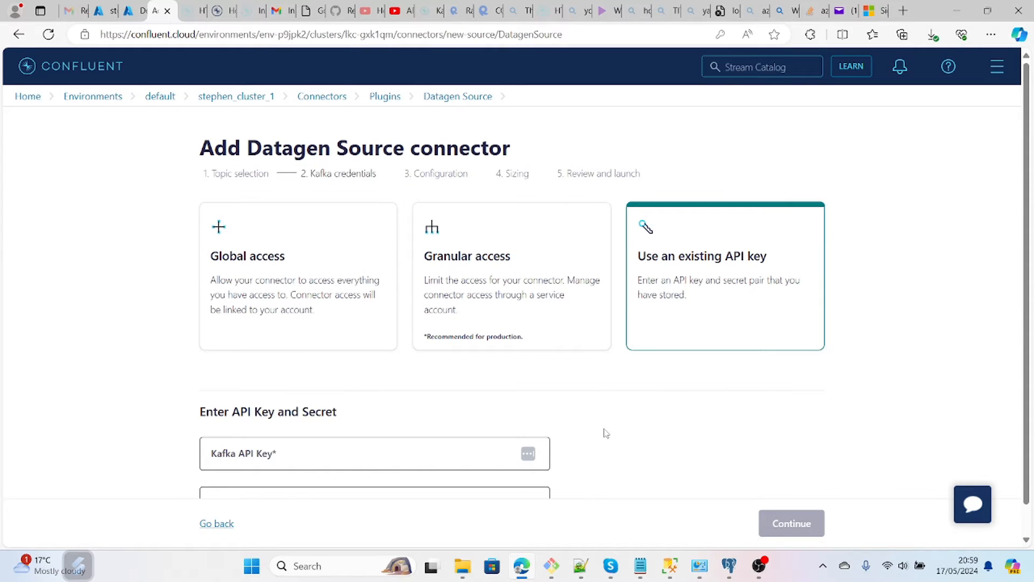
scroll(605, 430, down, 1)
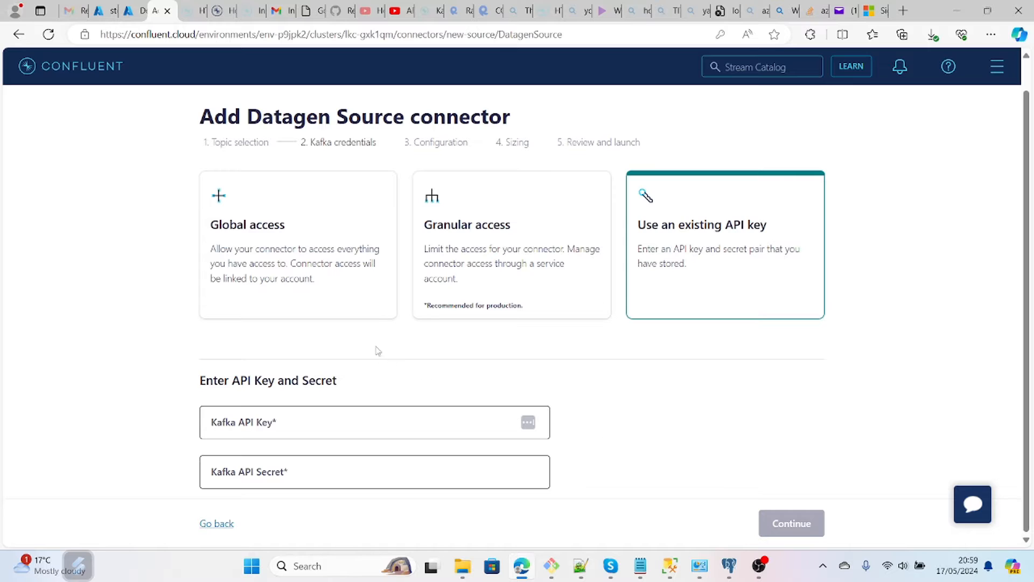
click(345, 305)
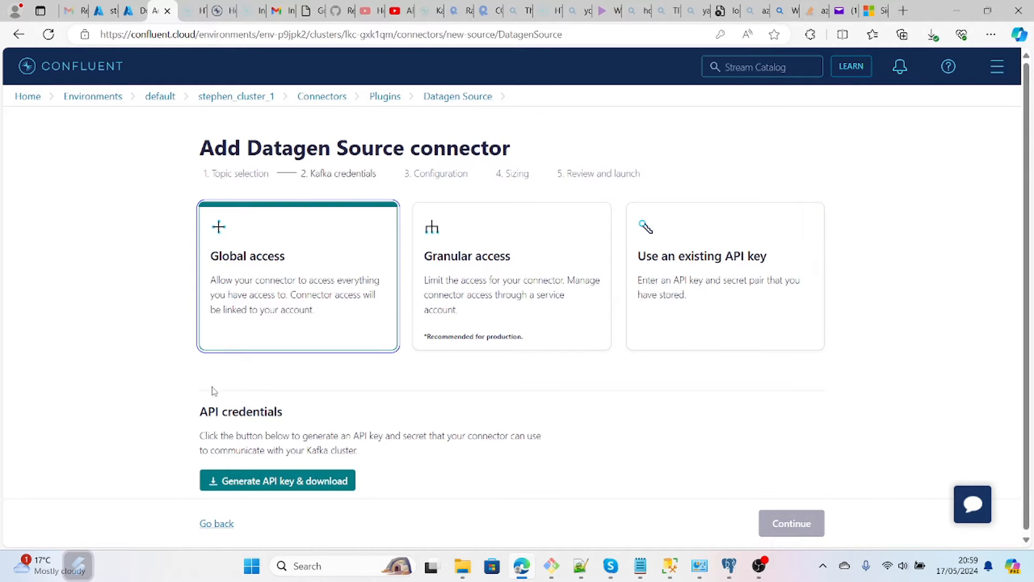
- Generate and download an API key with global access for the connector and proceed to its configuration
click(246, 481)
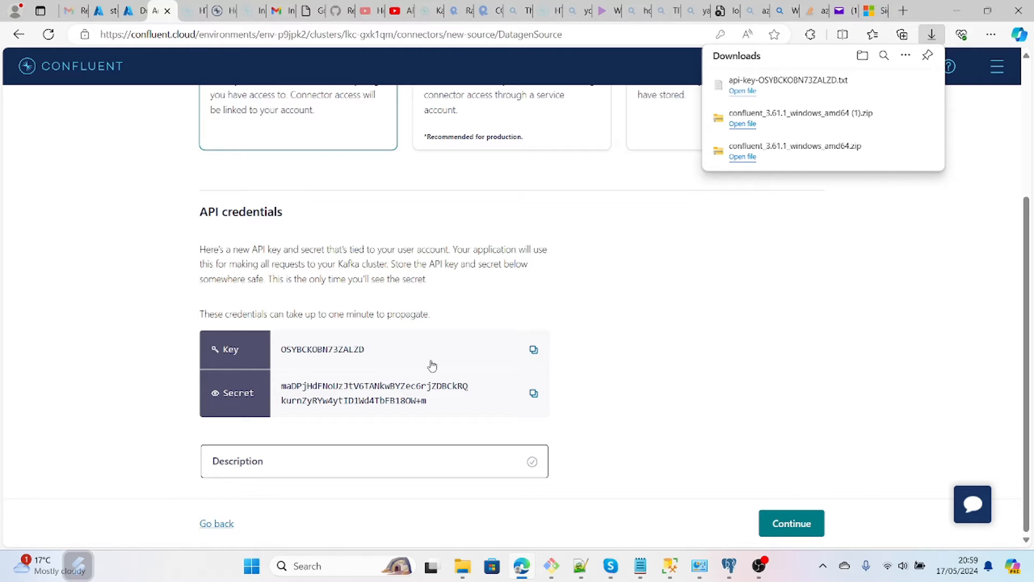
click(622, 393)
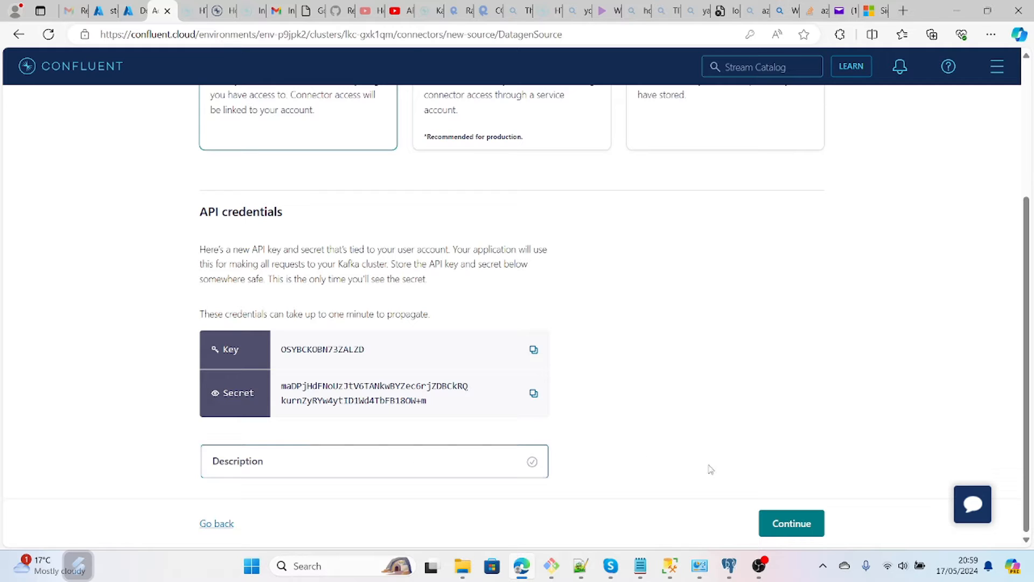
click(769, 520)
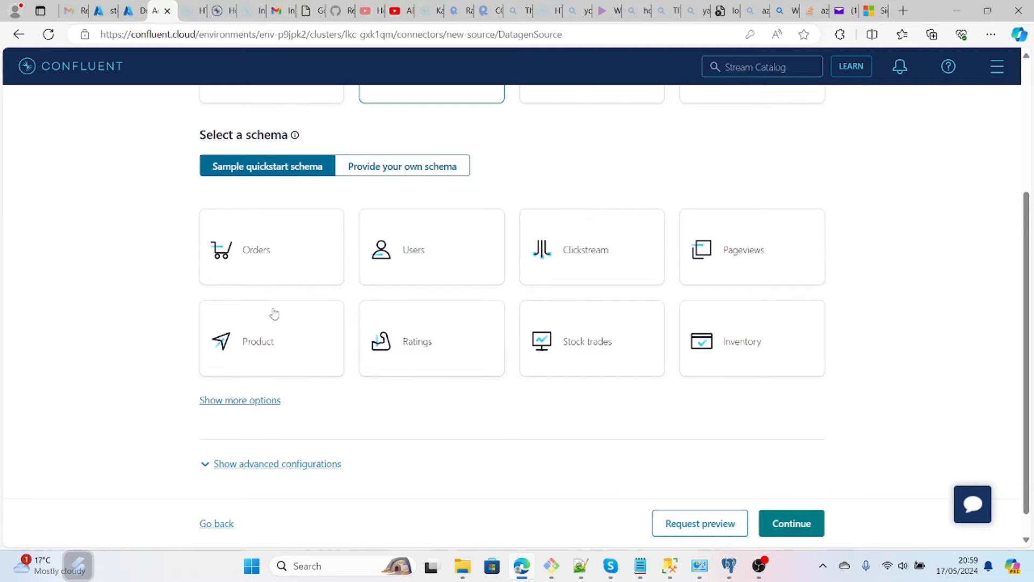
- Keep JSON as the output record value format and select Users as the sample quickstart schema
scroll(71, 310, up, 2)
scroll(73, 311, up, 1)
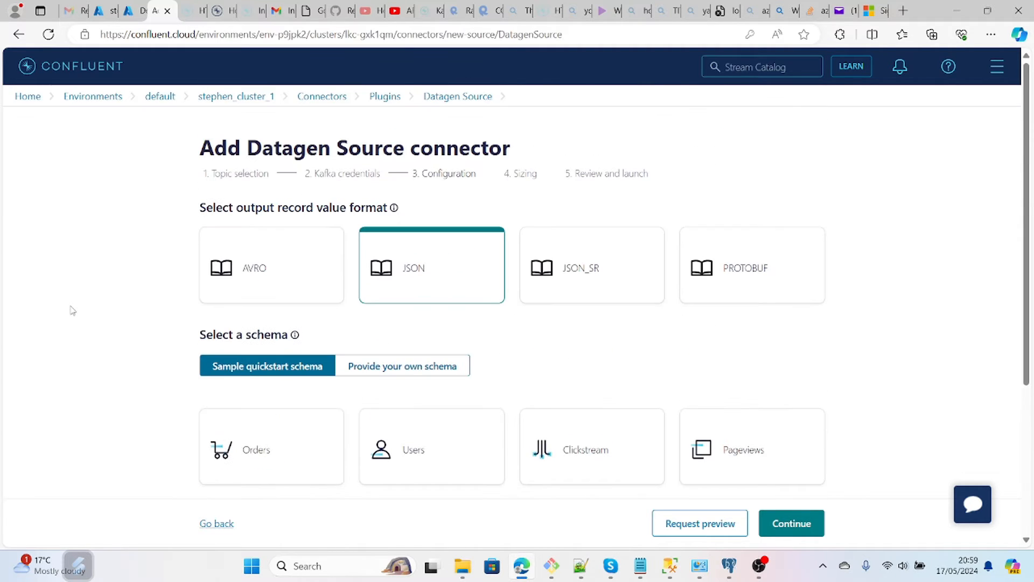
scroll(72, 311, down, 1)
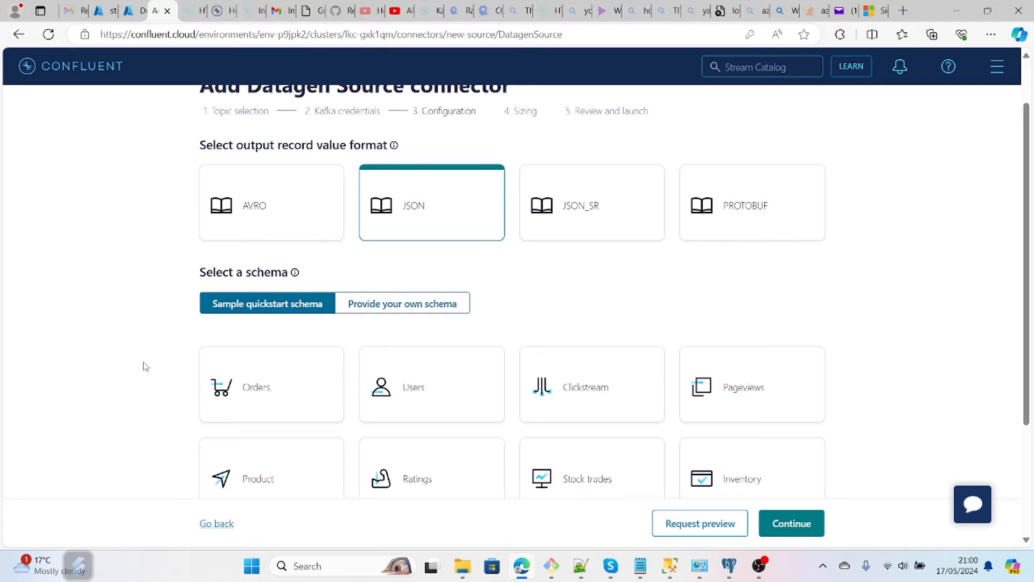
scroll(142, 367, down, 2)
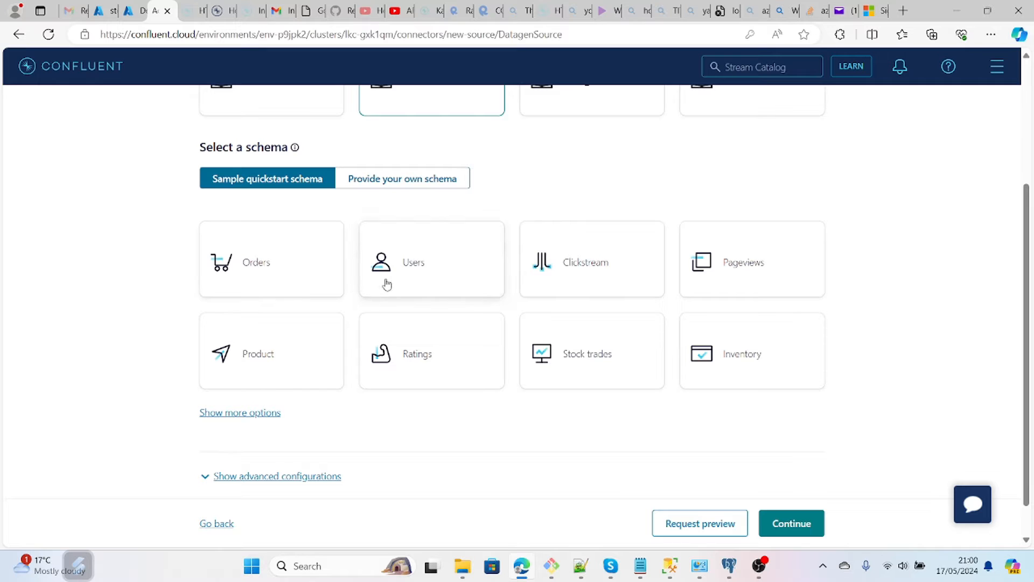
click(414, 277)
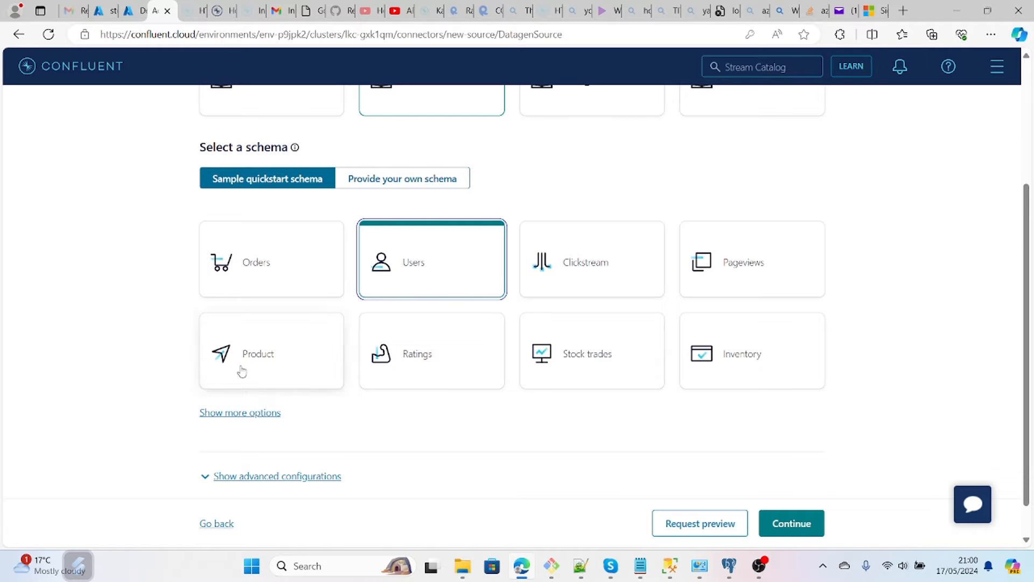
- Expand the sample quickstart schema options and look through the full list
scroll(107, 394, down, 1)
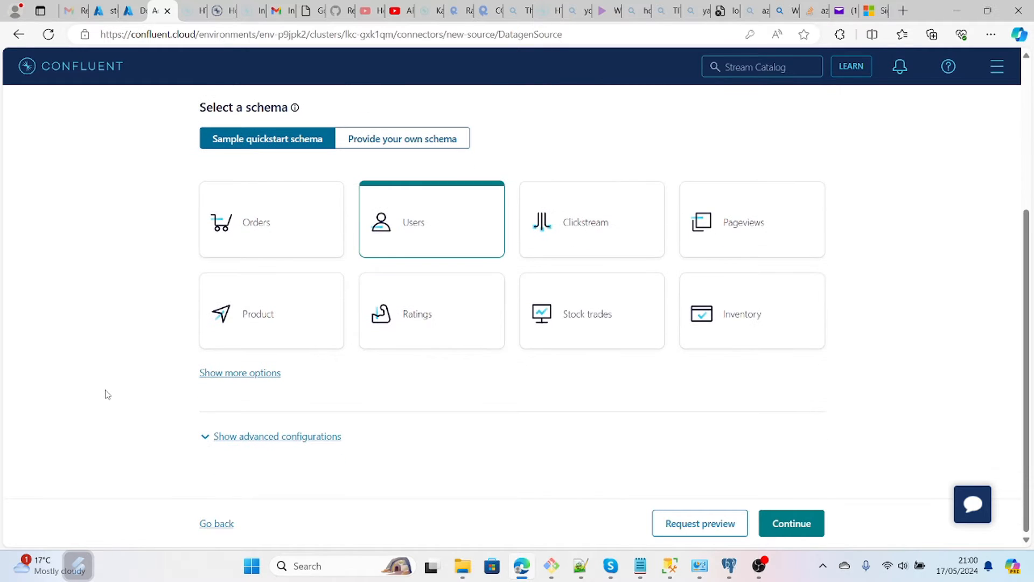
click(220, 383)
scroll(138, 415, down, 3)
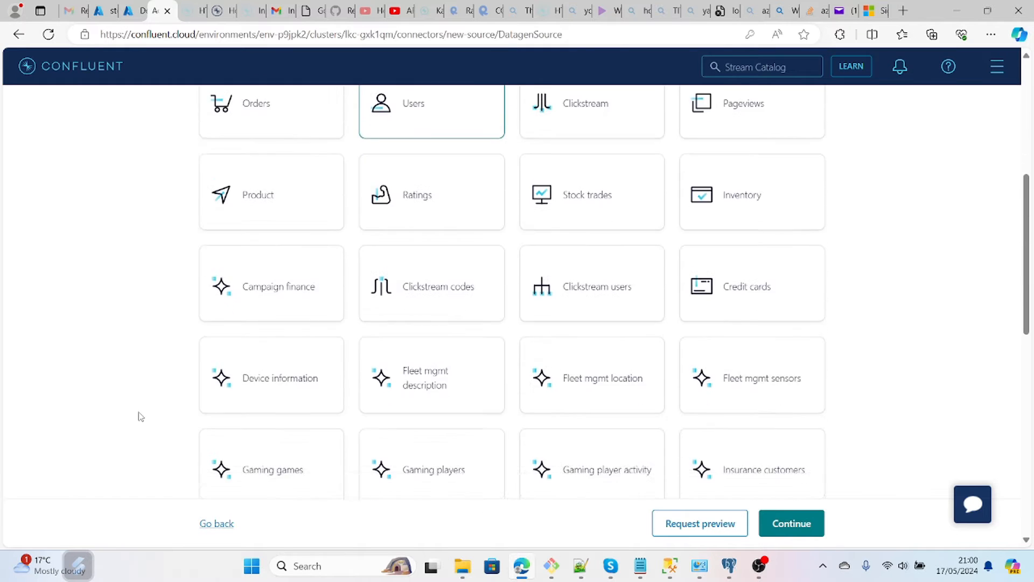
scroll(139, 415, down, 12)
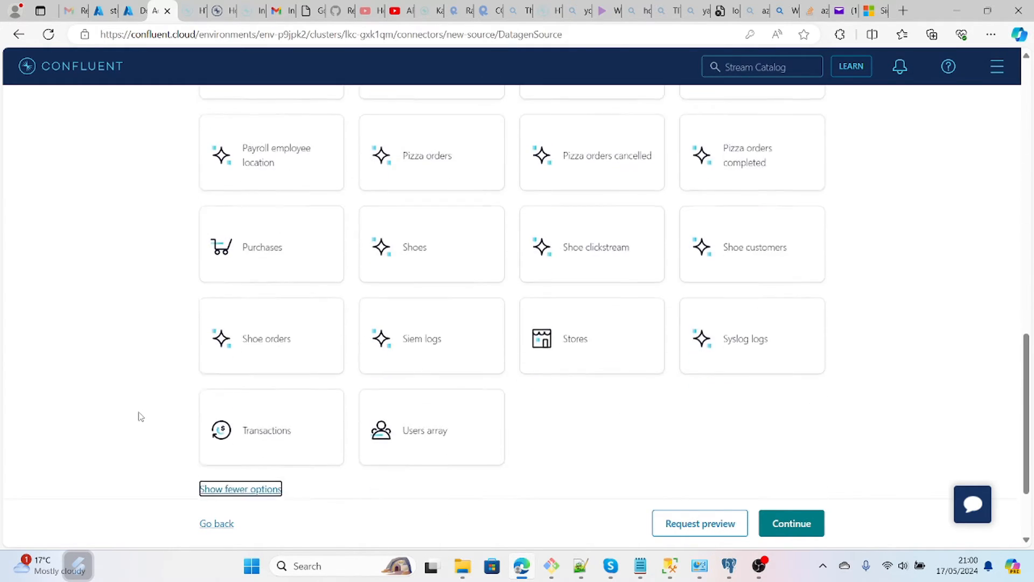
scroll(139, 416, down, 2)
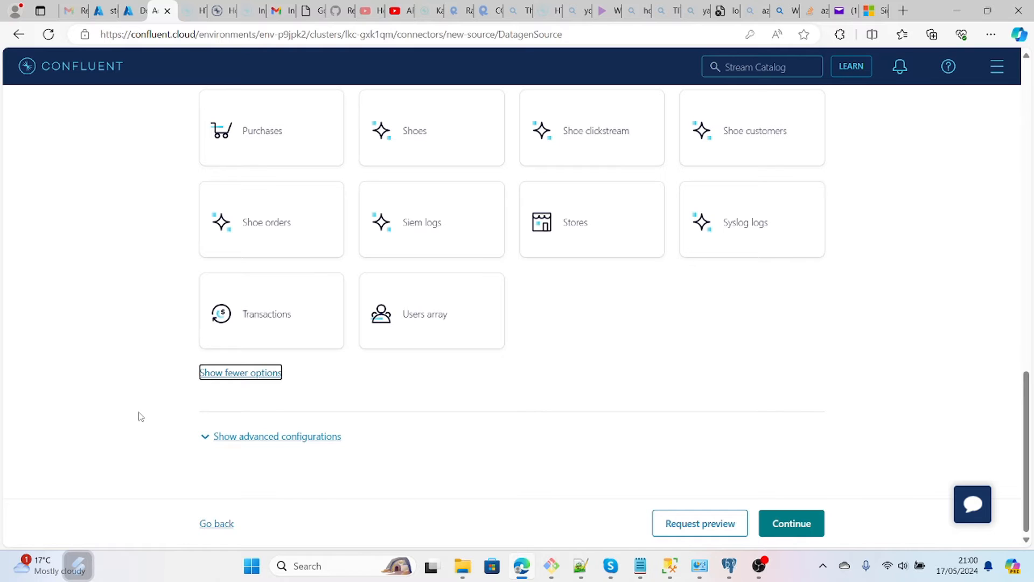
- Review the connector's advanced configurations, keep their default values and proceed to sizing
click(208, 438)
scroll(127, 385, down, 3)
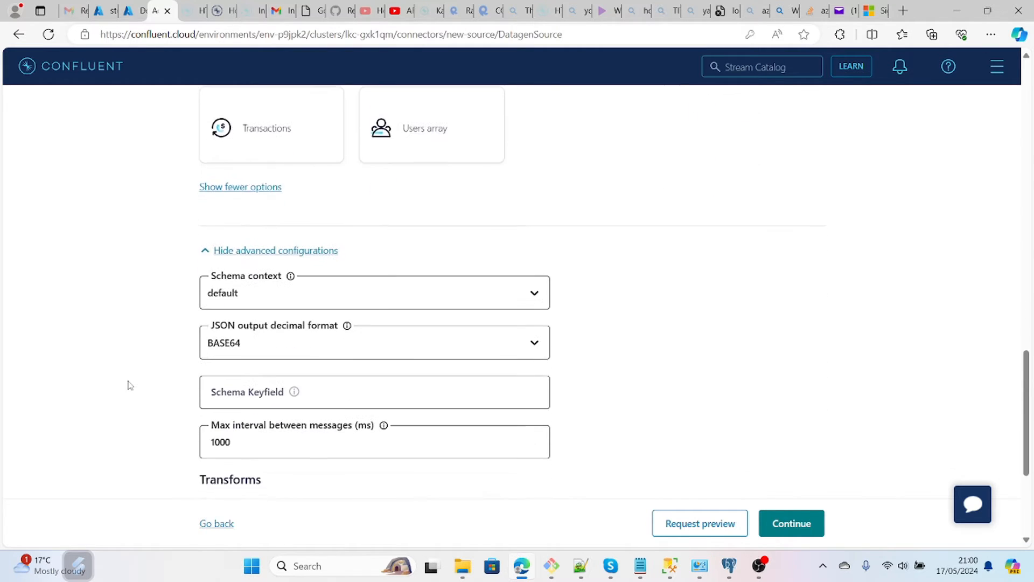
scroll(128, 385, down, 1)
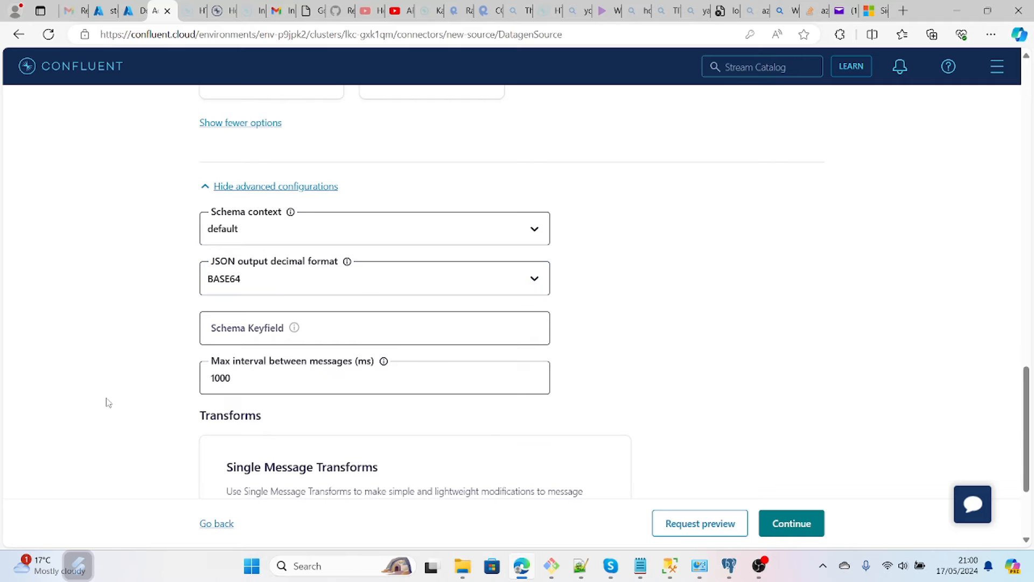
scroll(108, 403, down, 2)
scroll(108, 402, down, 1)
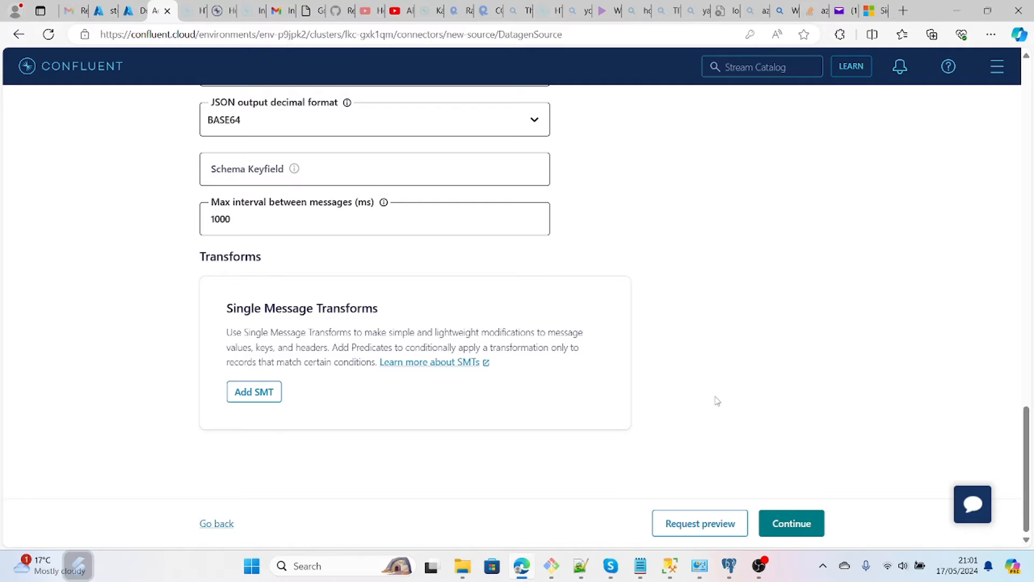
click(799, 528)
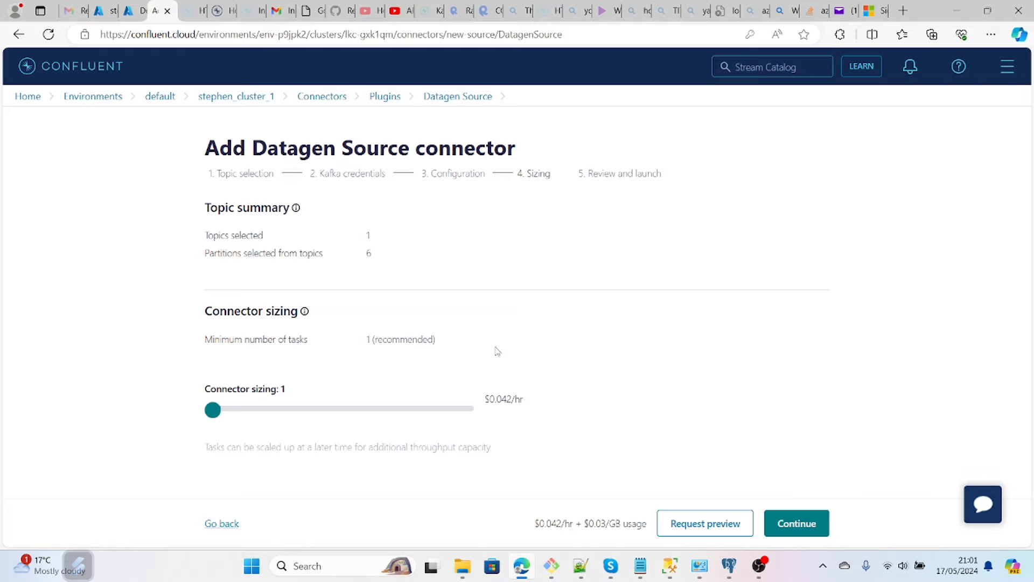
- Request a data preview with the default connector sizing and open it to inspect the generated messages
click(681, 520)
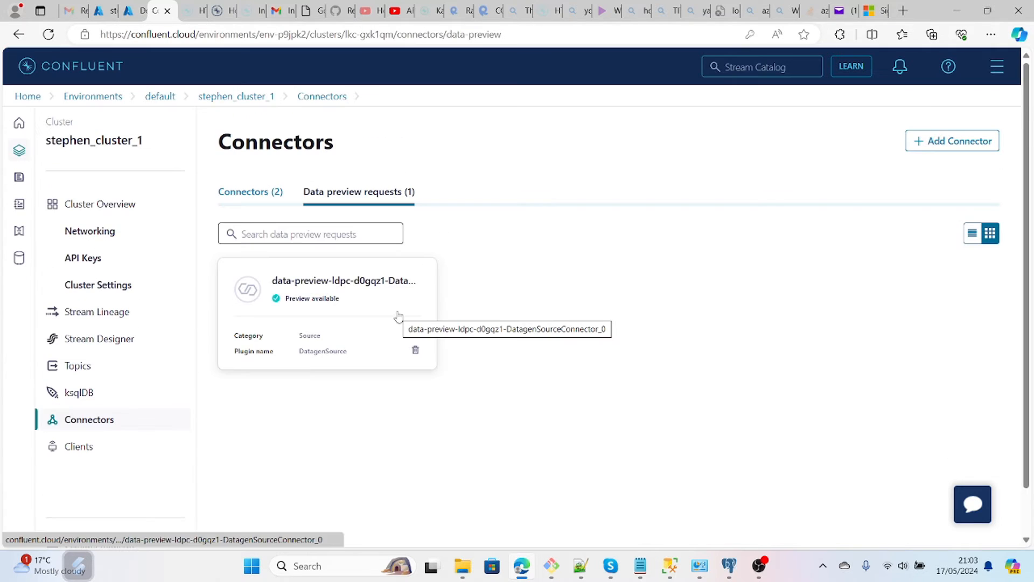
click(354, 293)
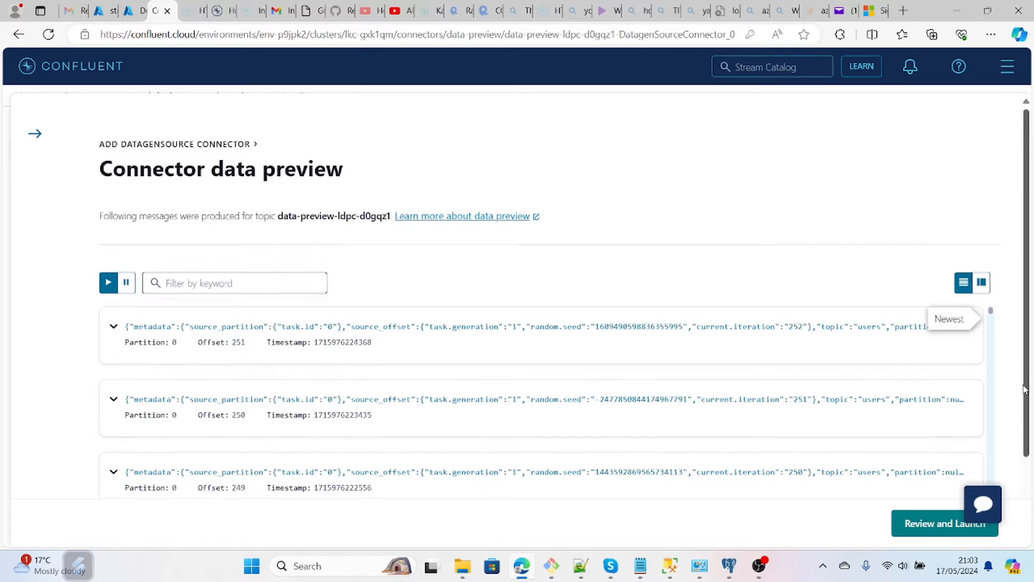
scroll(1012, 457, down, 2)
scroll(1011, 456, up, 2)
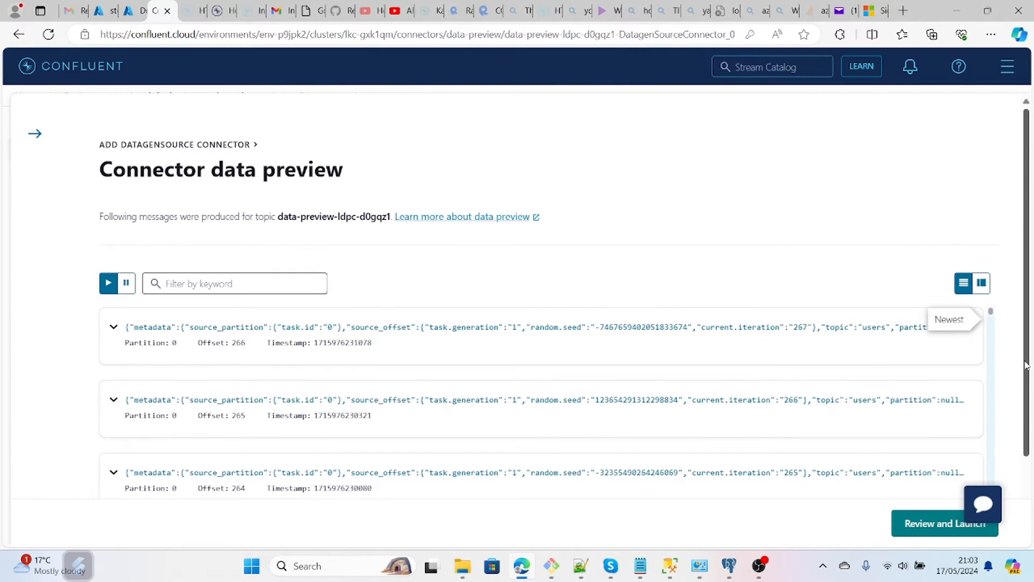
click(109, 287)
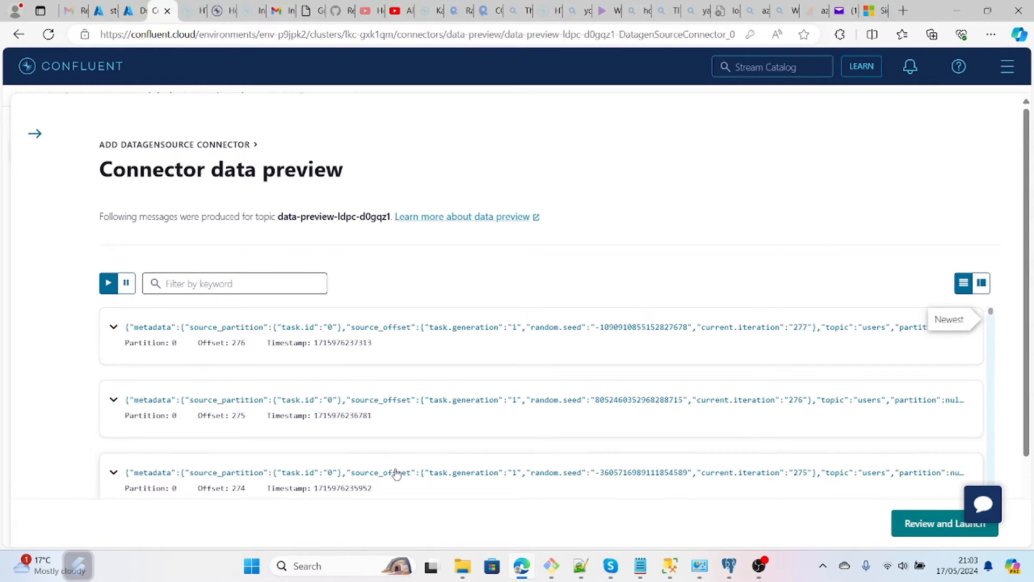
- Proceed from the data preview to review and launch, and rename the connector DatagenSourceConnector_users
click(933, 530)
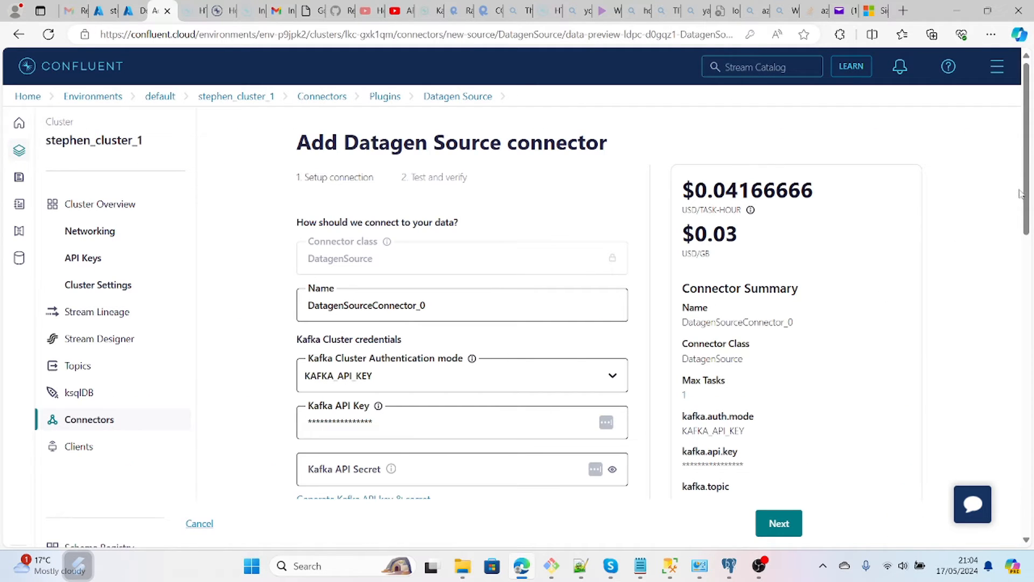
drag(1025, 186, 1010, 217)
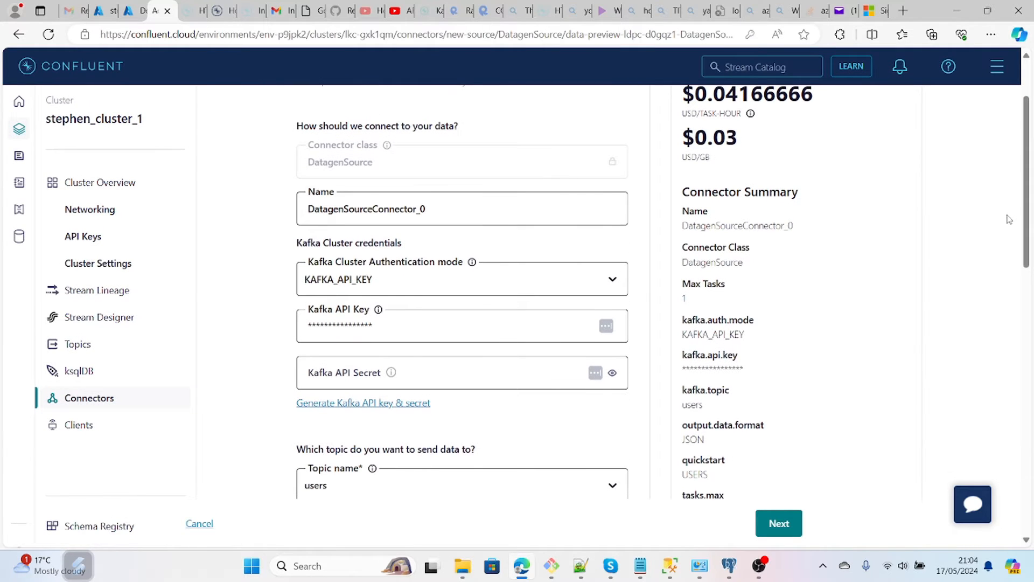
click(373, 209)
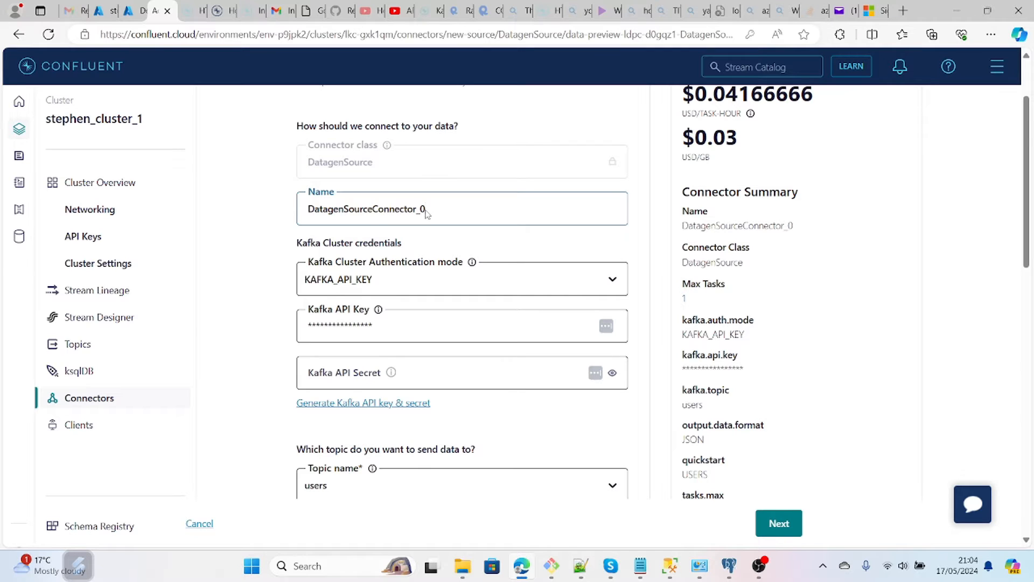
drag(426, 212, 375, 223)
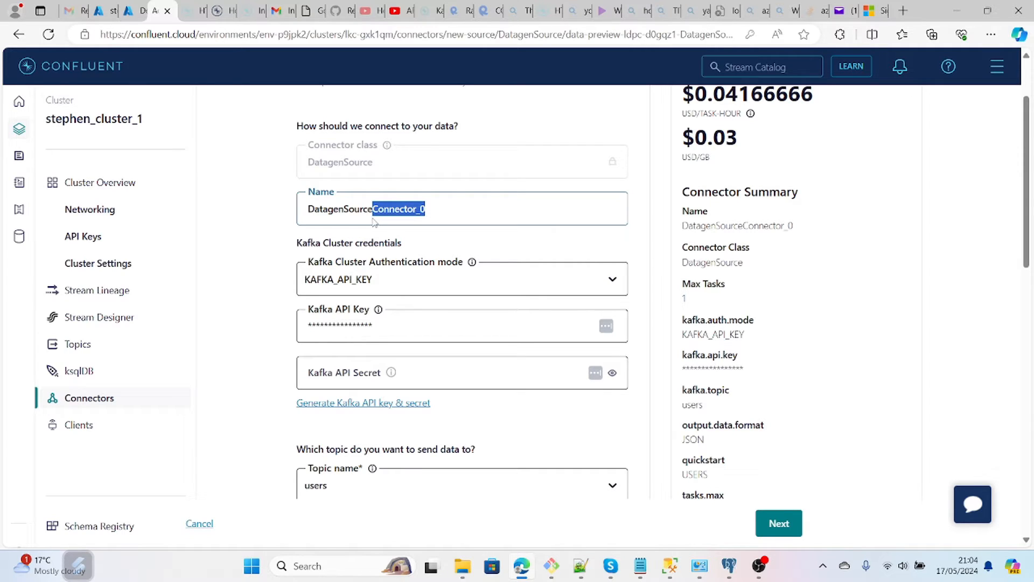
key(Right)
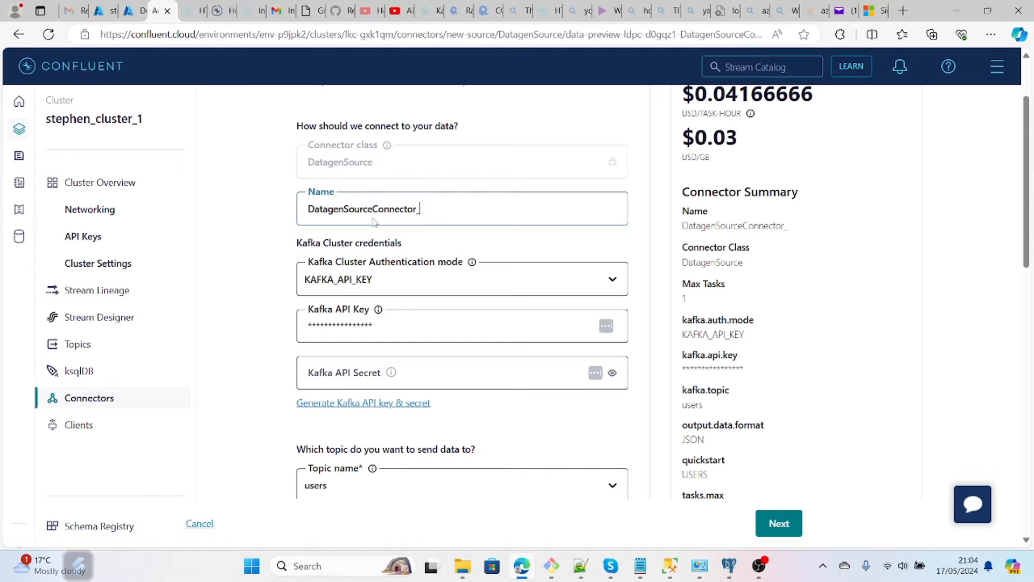
text(useras)
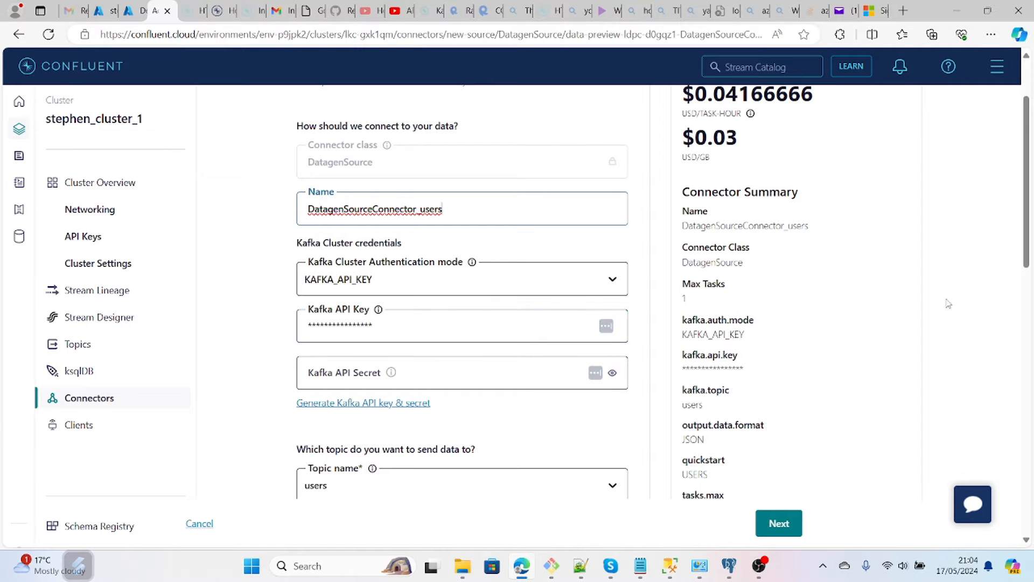
- Review the remaining topic, output format and template settings and try to proceed to the test and verify stage
drag(1026, 249, 1017, 333)
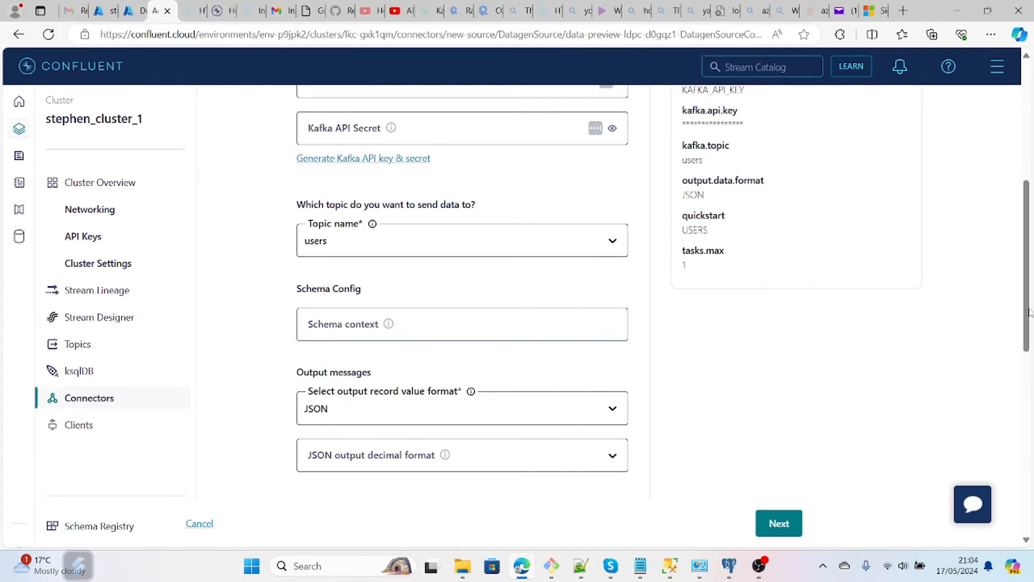
drag(1029, 312, 938, 433)
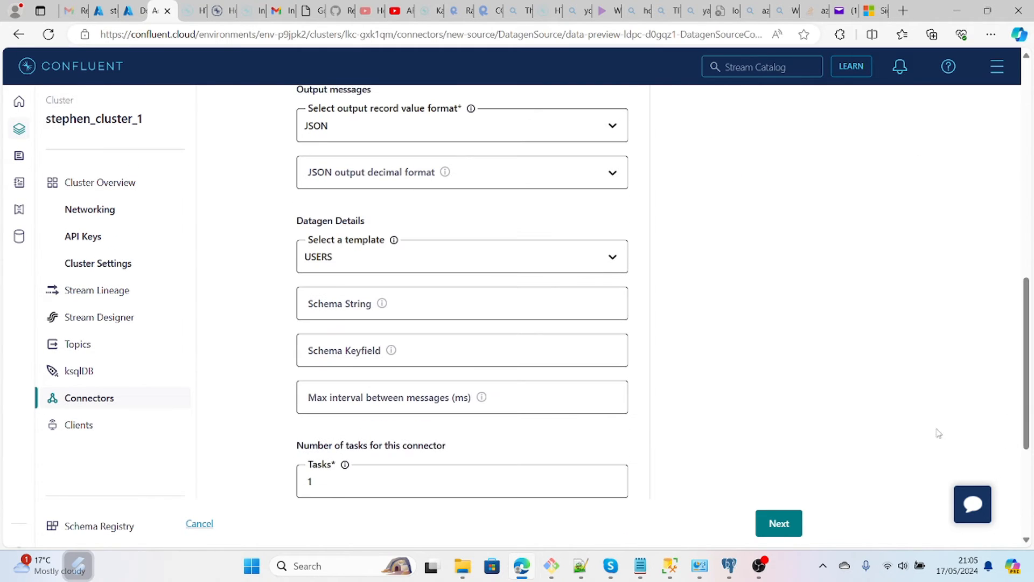
click(779, 523)
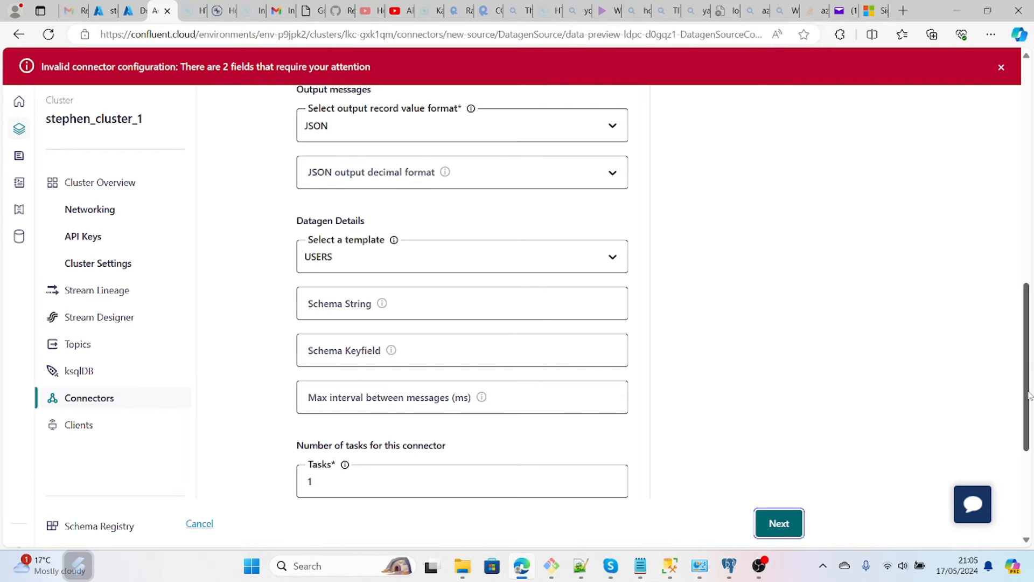
- Return to the Kafka cluster credentials and check the Kafka API Key and Kafka API Secret fields
scroll(1023, 358, up, 2)
drag(1023, 358, 1032, 194)
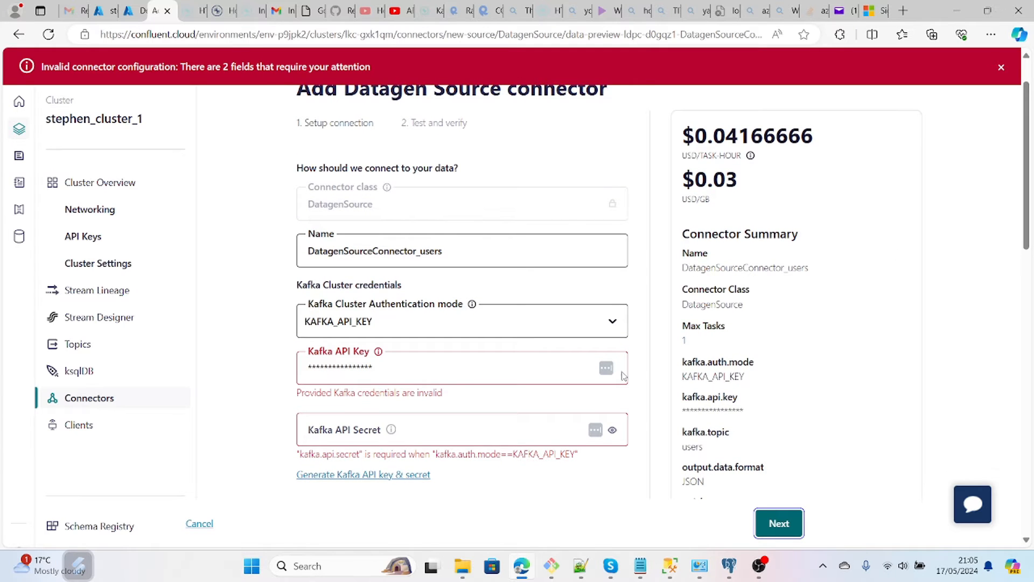
click(487, 426)
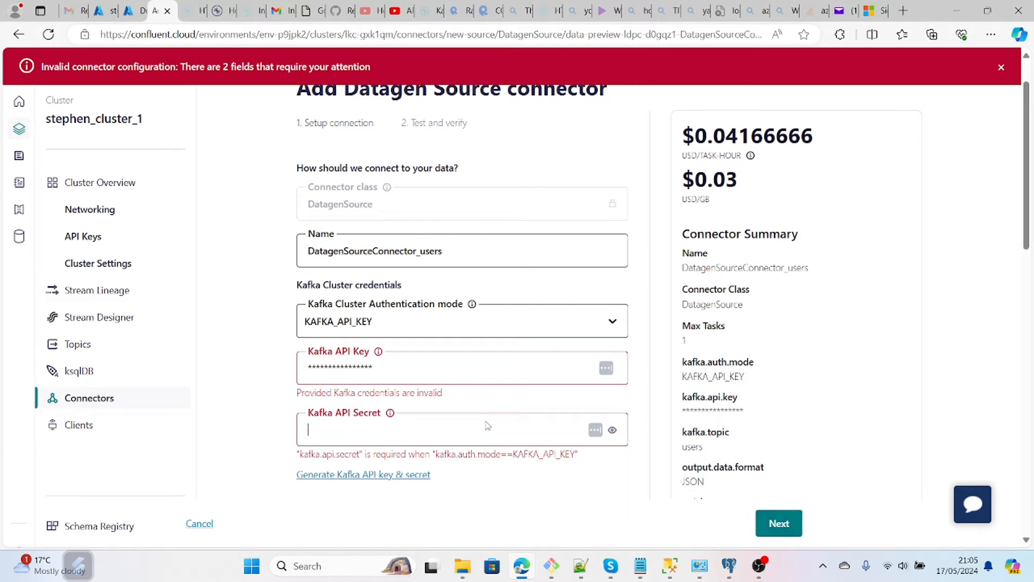
click(446, 370)
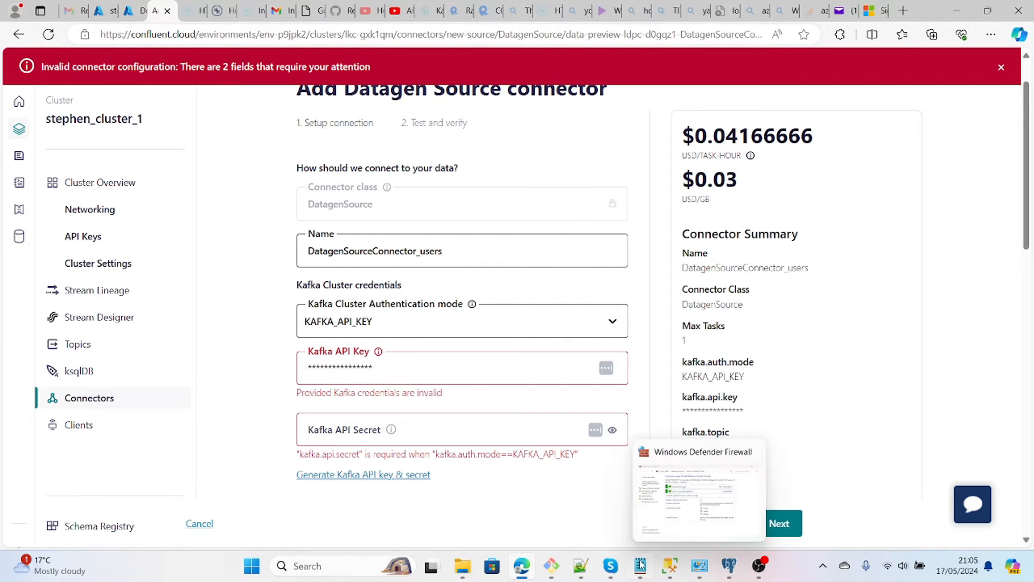
- Open the most recently downloaded API key text file from the Downloads folder and copy the API key
mouse_move(642, 562)
mouse_move(464, 565)
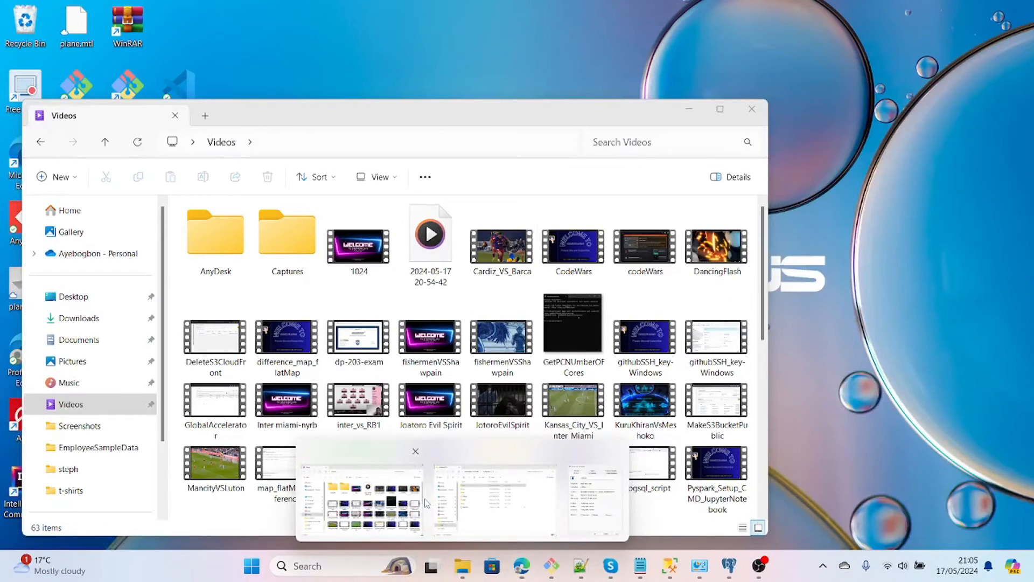
click(362, 498)
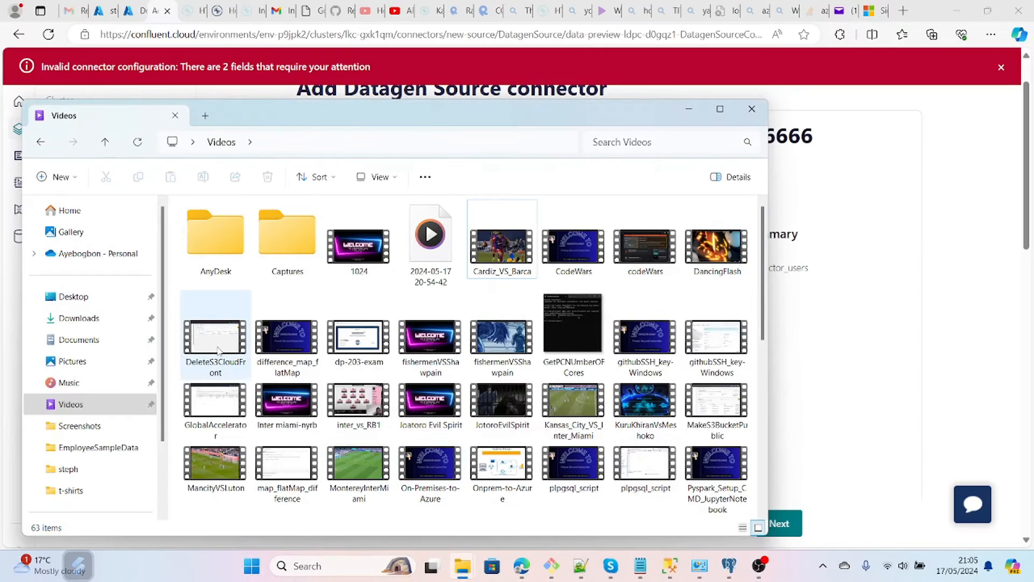
click(106, 325)
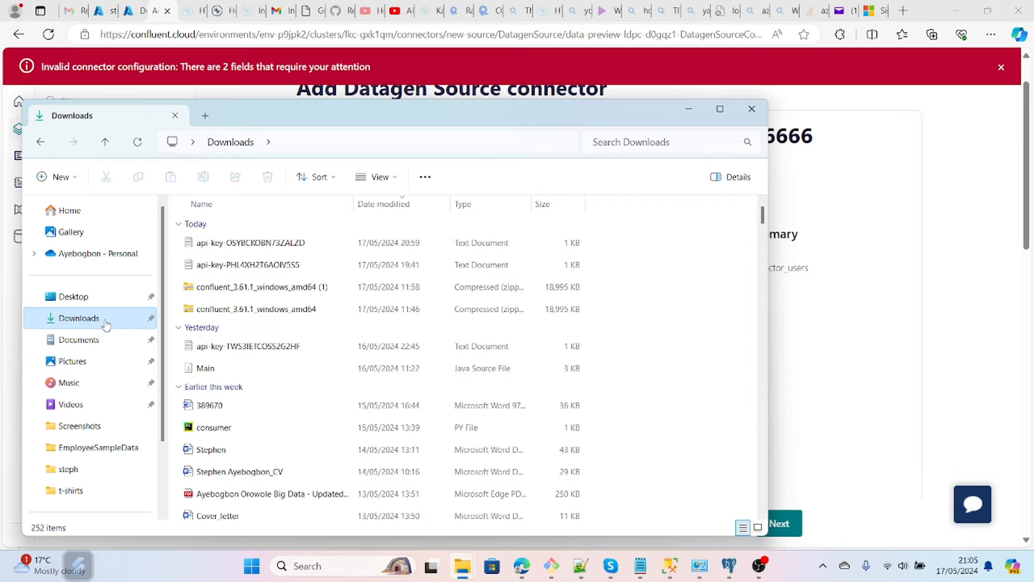
right_click(218, 247)
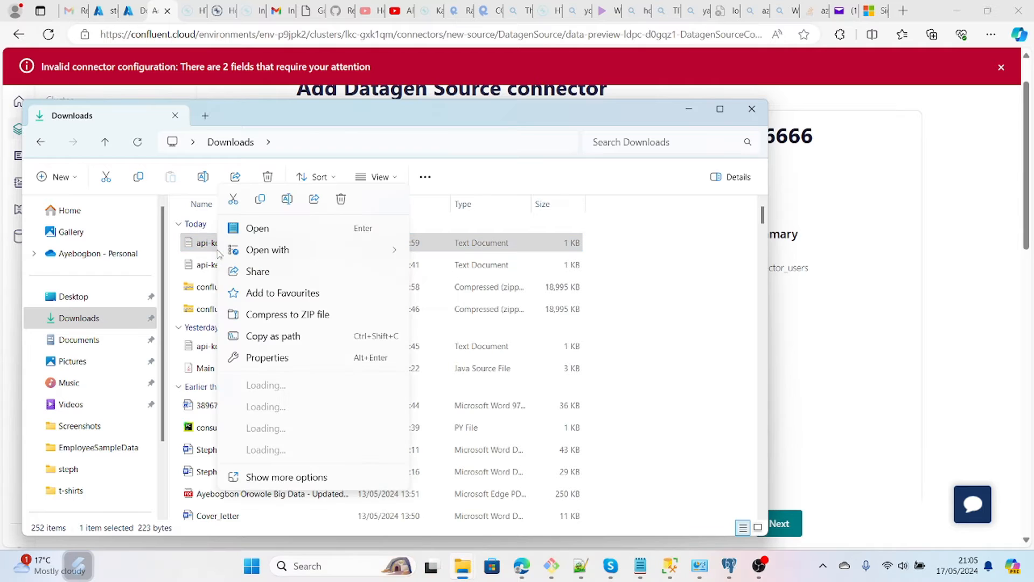
mouse_move(273, 243)
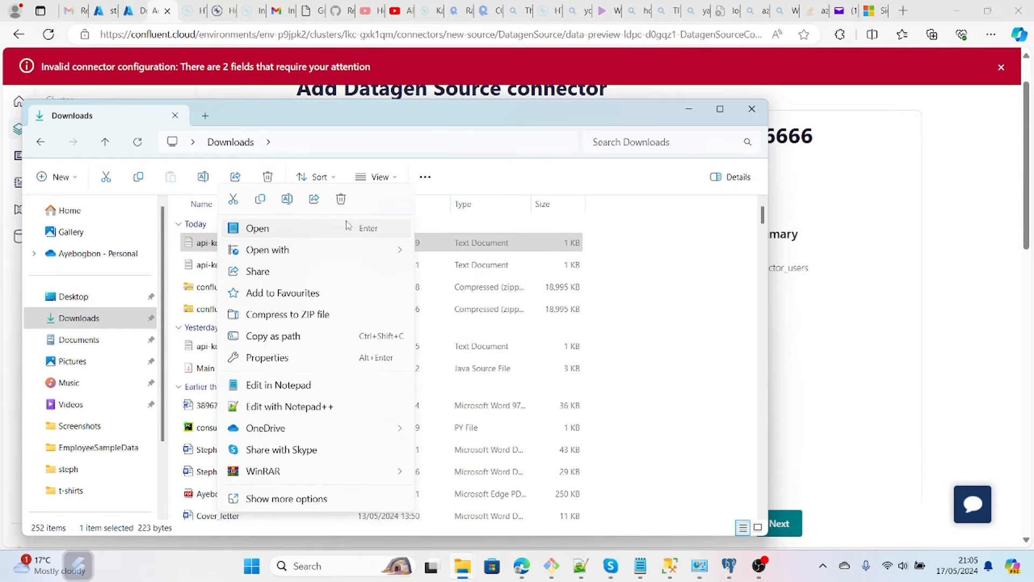
click(315, 230)
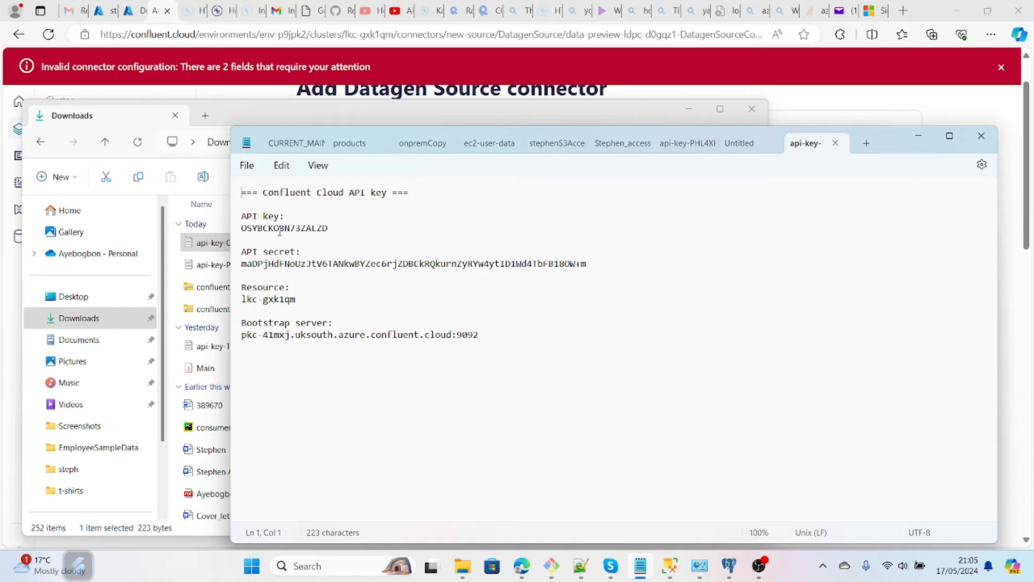
drag(336, 229, 244, 230)
key(ctrl+c)
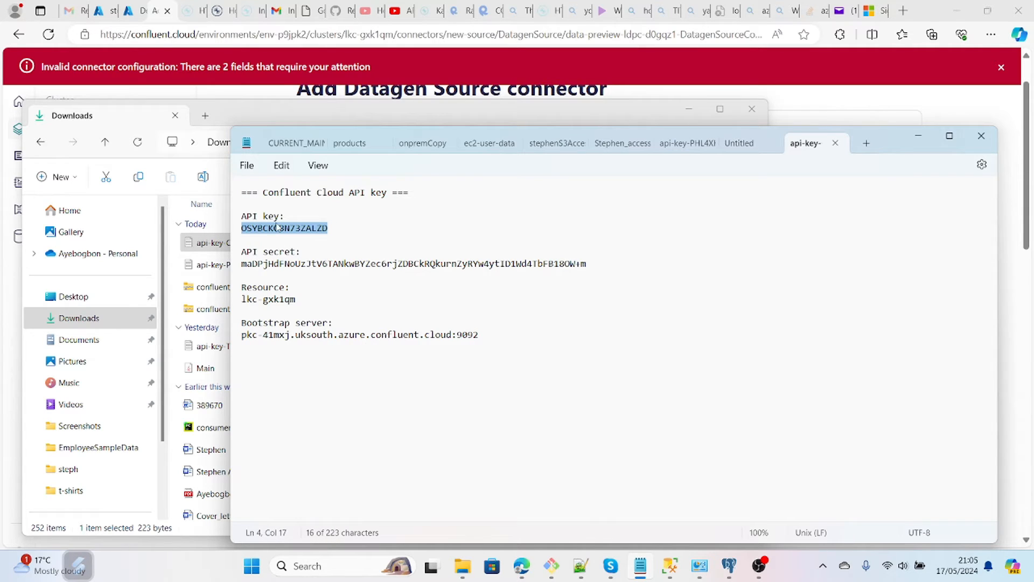
- Return to the Datagen Source connector form and replace the Kafka API Key with the copied API key
click(814, 120)
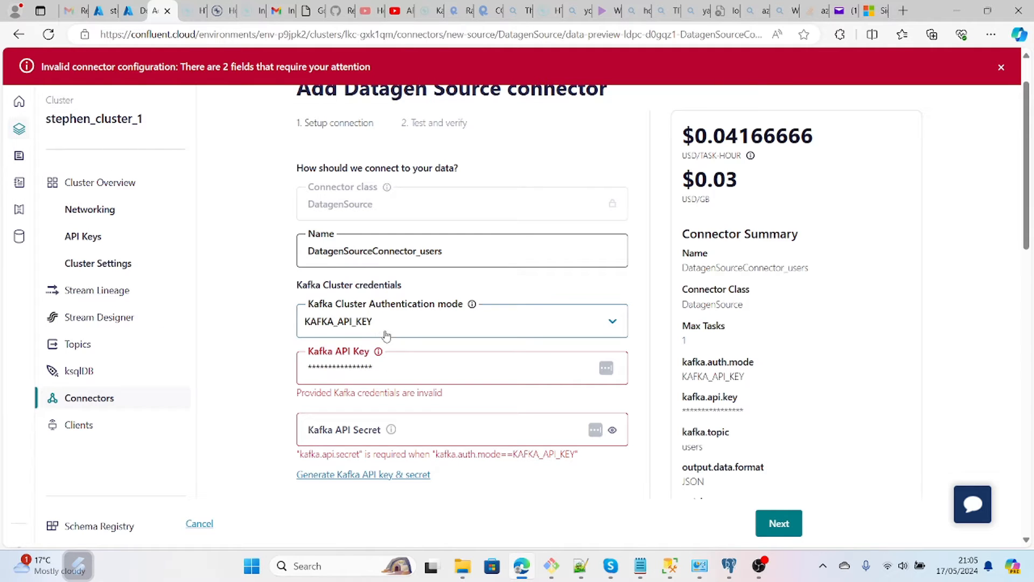
double_click(399, 366)
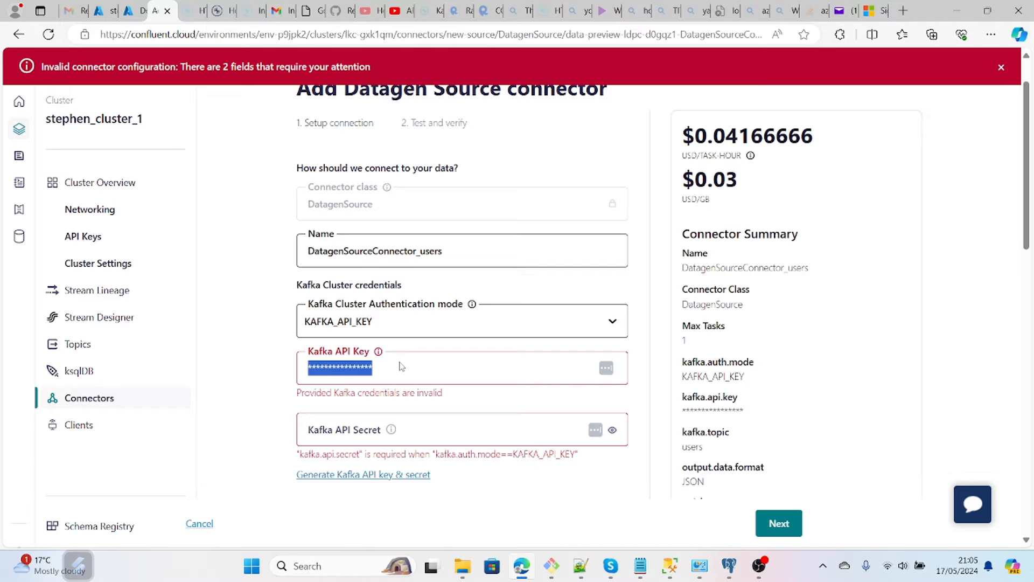
key(ctrl+v)
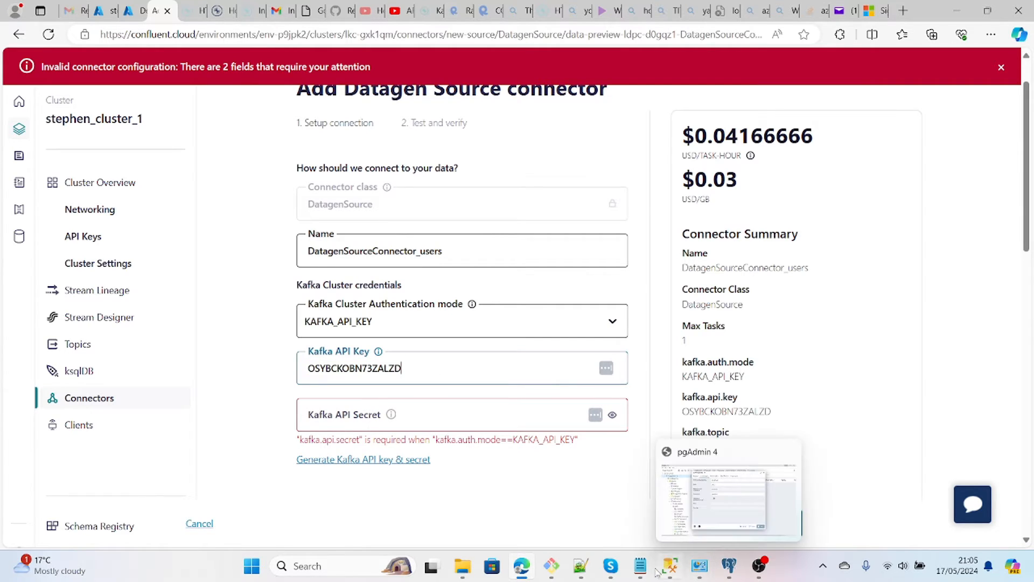
- Copy the API secret from the downloaded API key text file and return to the connector form
mouse_move(644, 571)
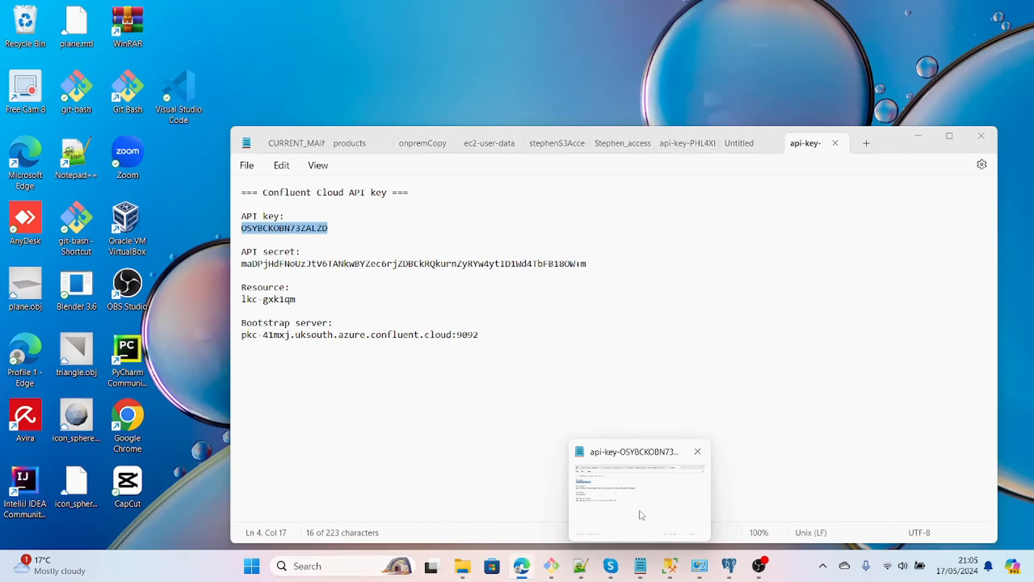
click(642, 515)
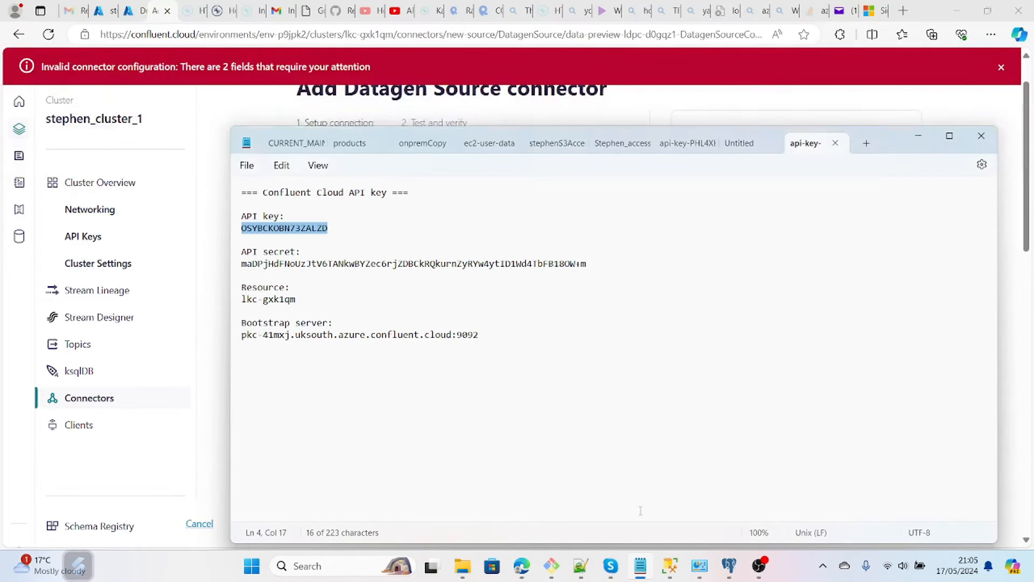
drag(588, 263, 241, 263)
key(ctrl+c)
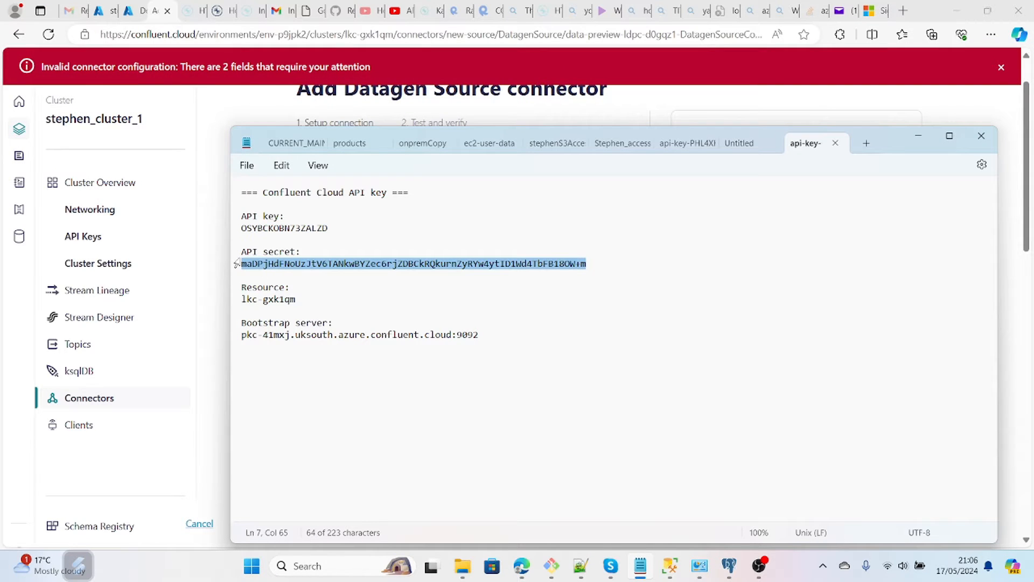
click(210, 284)
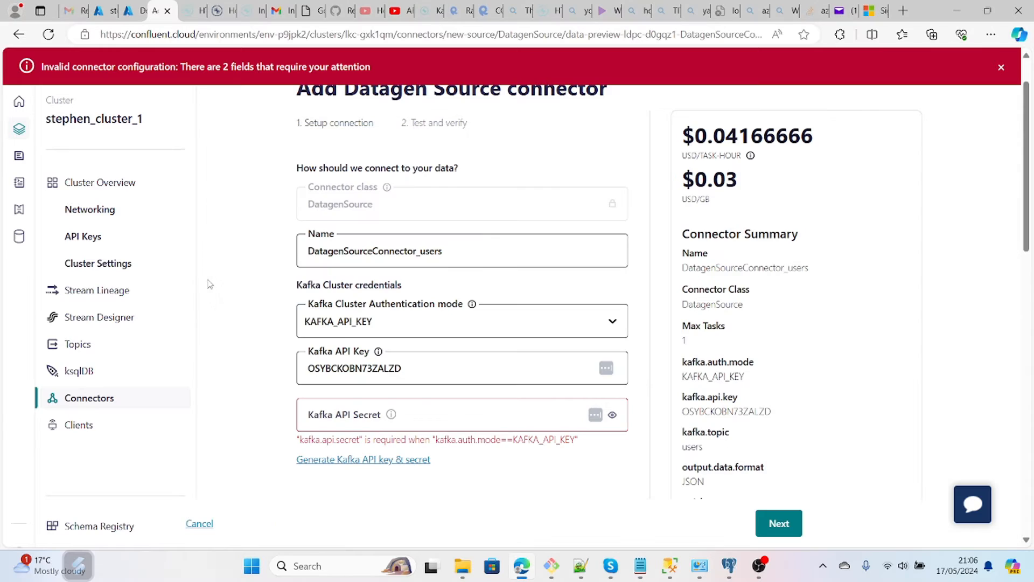
click(431, 379)
key(ctrl+a)
key(ctrl+v)
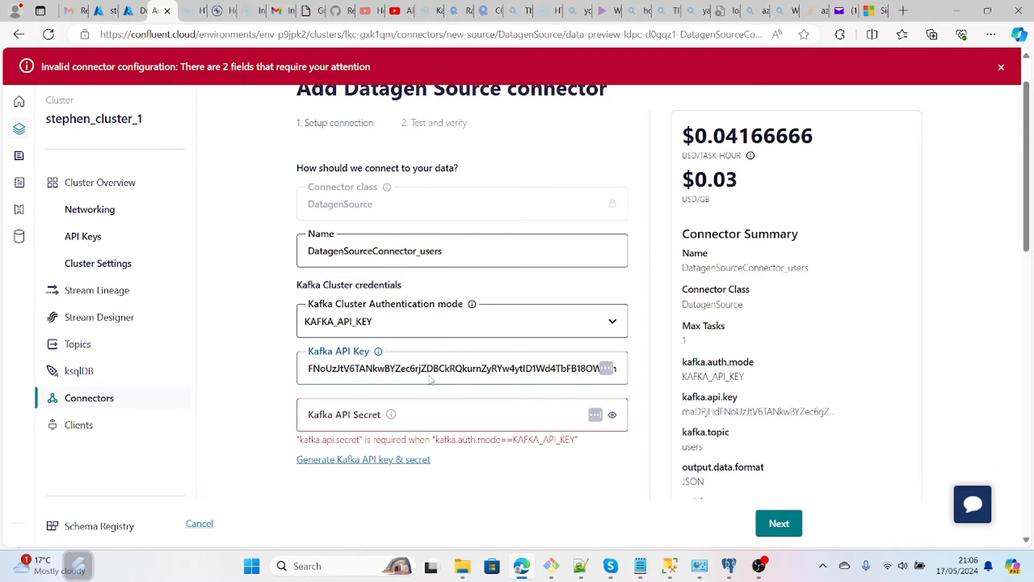
click(651, 385)
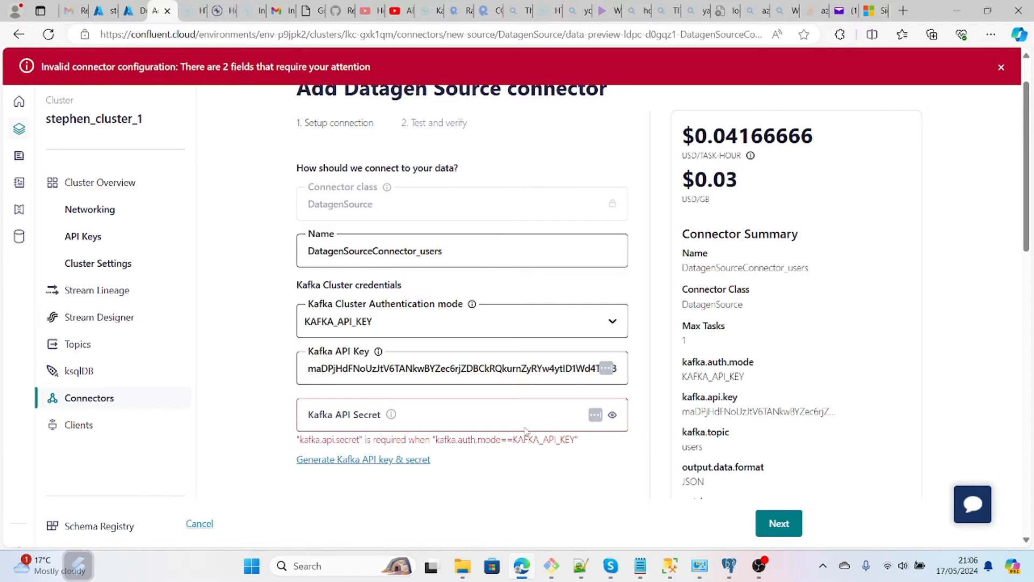
key(ctrl+z)
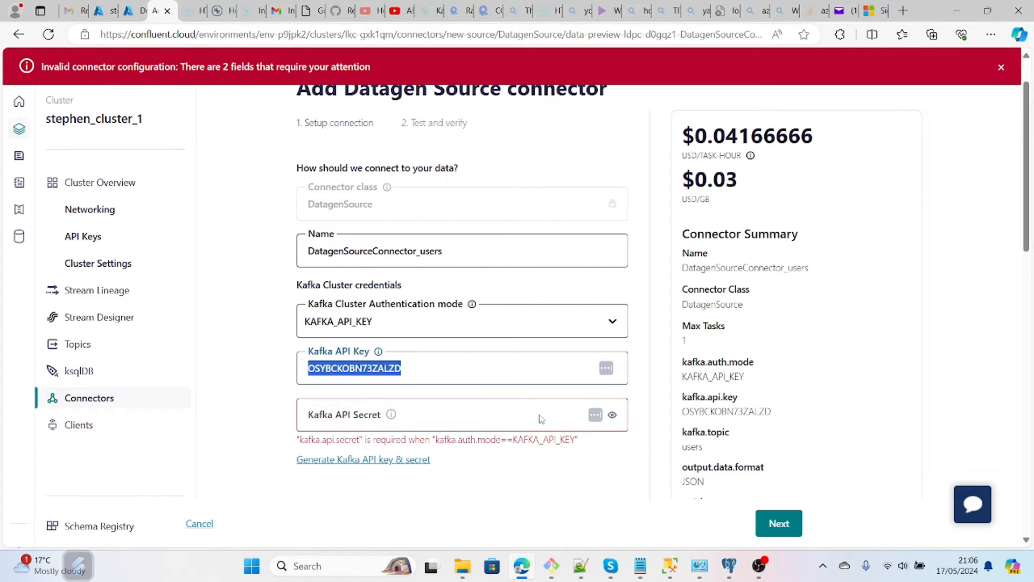
click(461, 376)
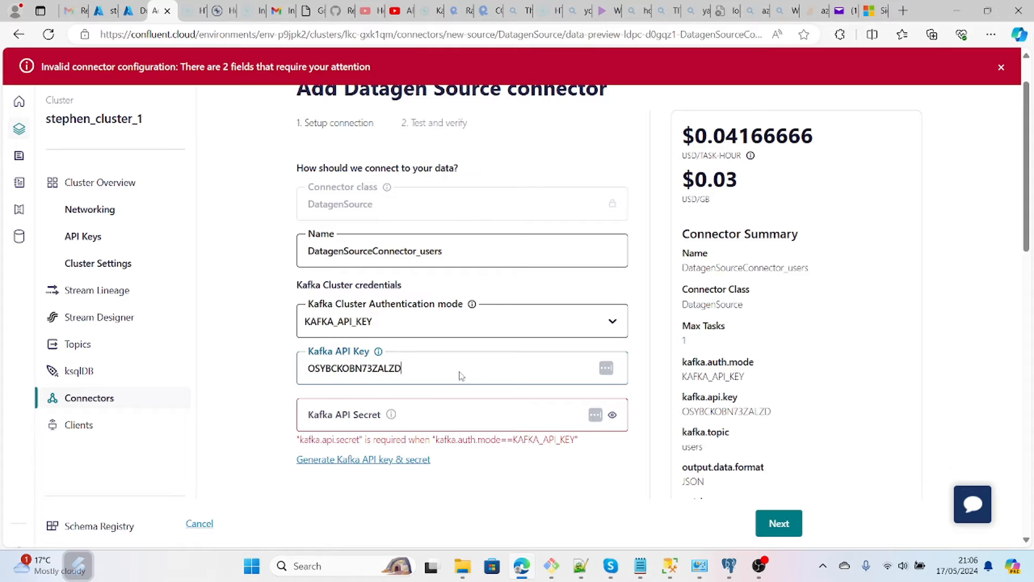
- Paste the API secret into the Kafka API Secret field and proceed to the test and verify stage
click(434, 411)
key(ctrl+v)
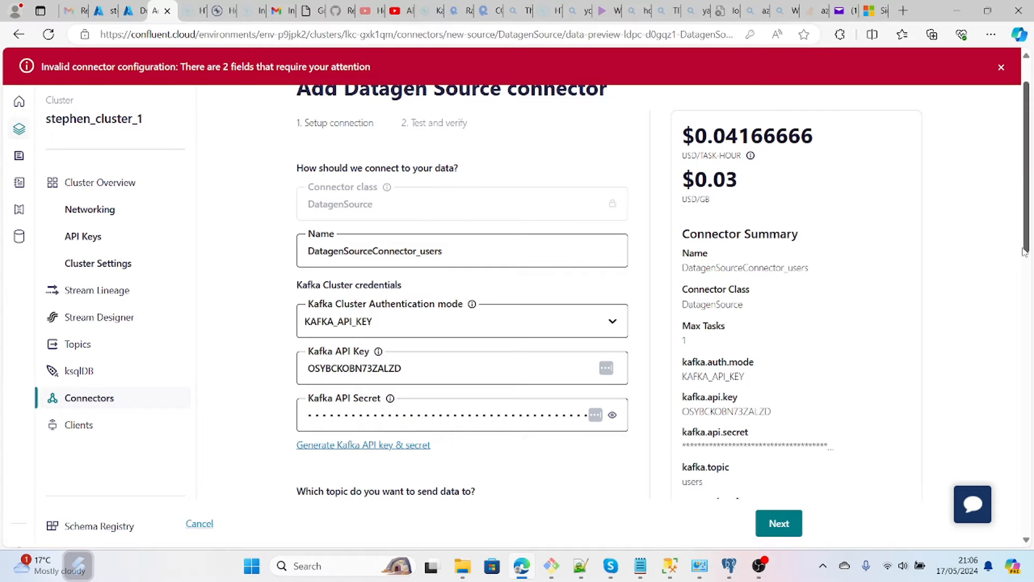
drag(1023, 250, 1002, 420)
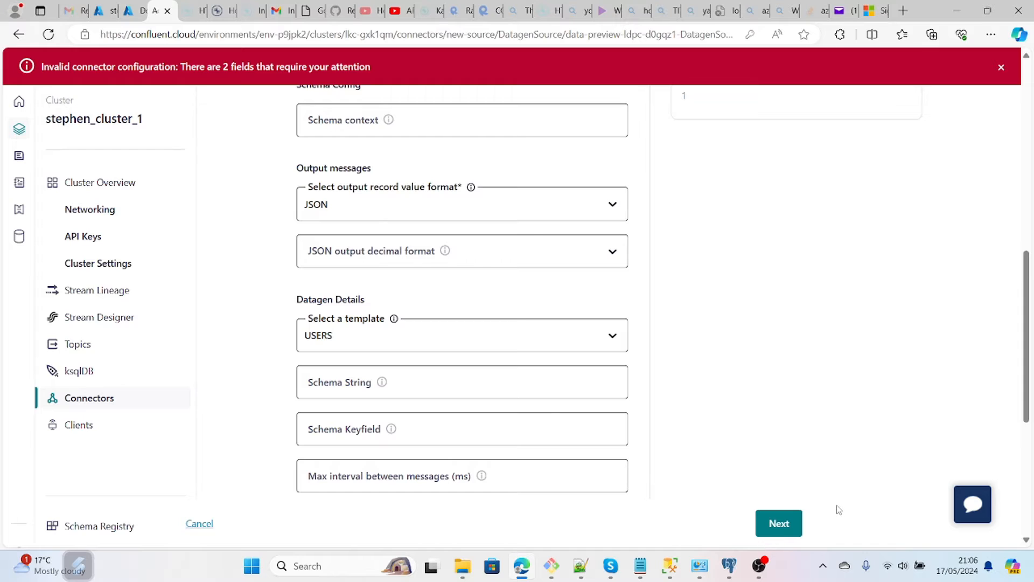
click(792, 525)
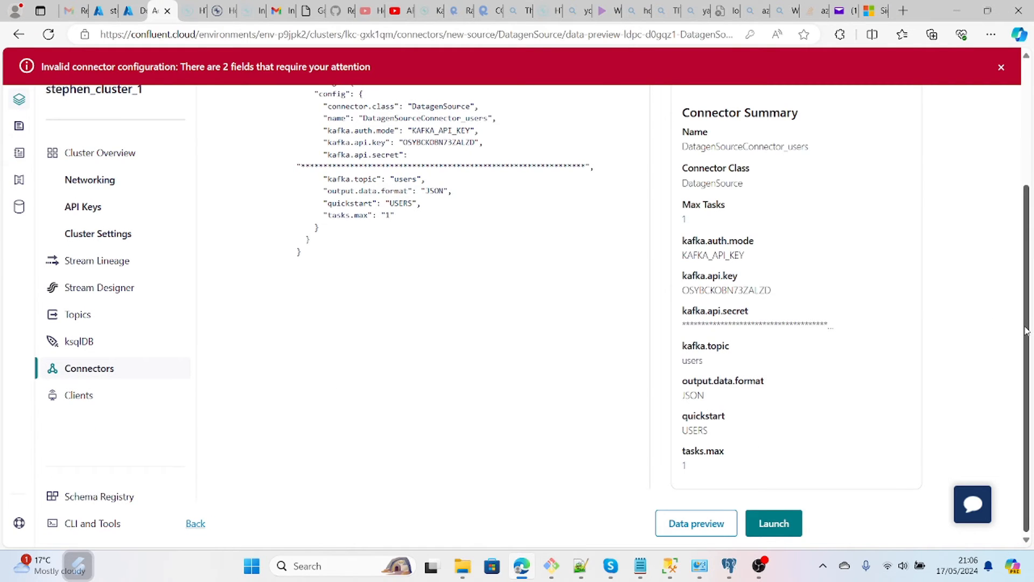
- Review the JSON configuration, including the output data format, and launch the Datagen Source connector
scroll(1028, 323, up, 4)
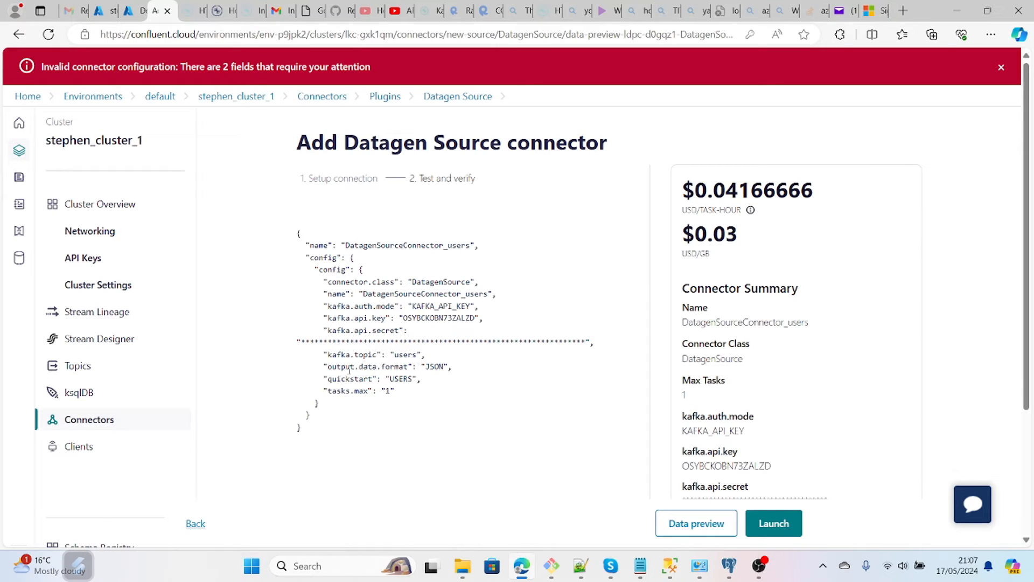
double_click(411, 371)
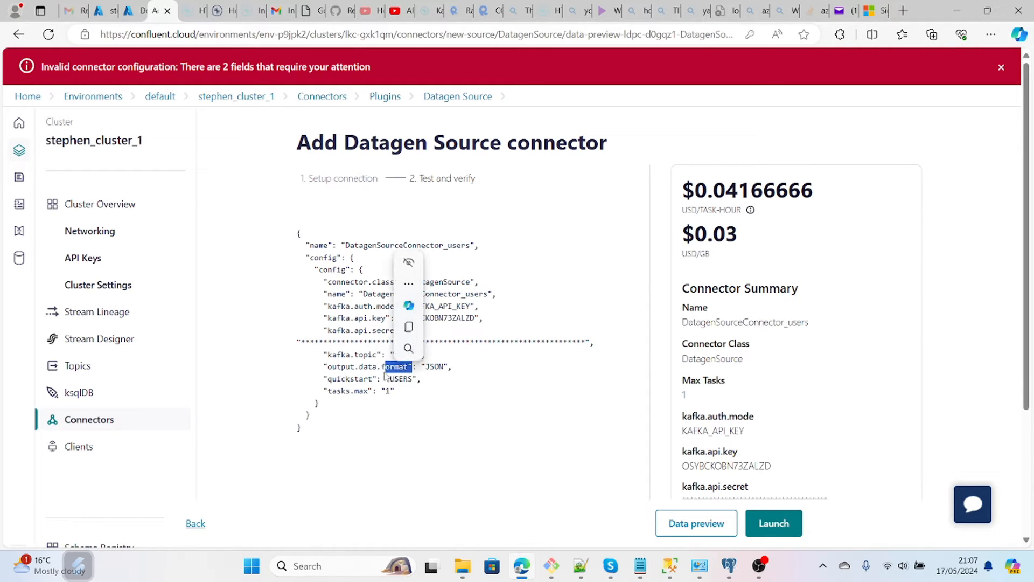
click(446, 370)
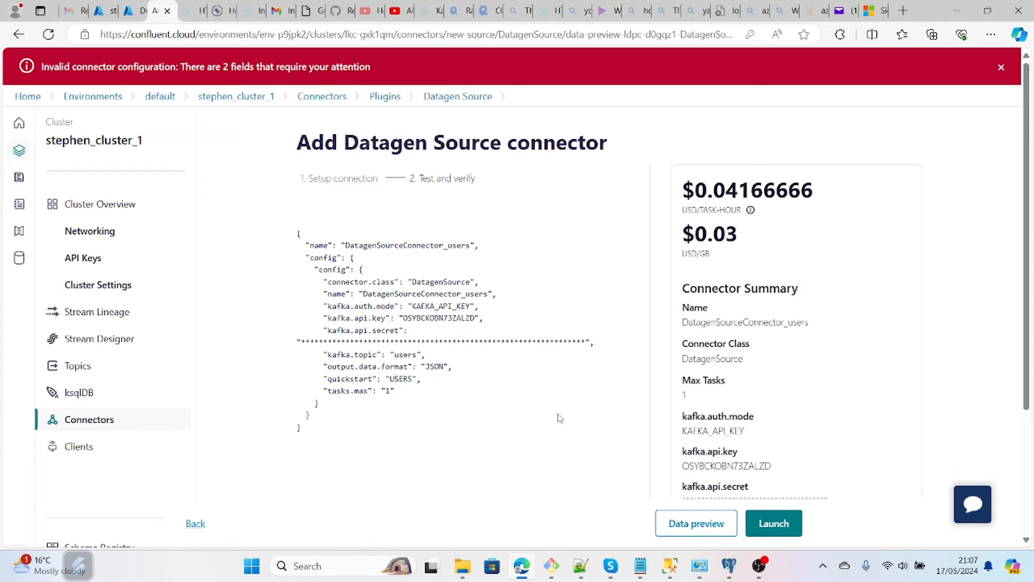
click(769, 521)
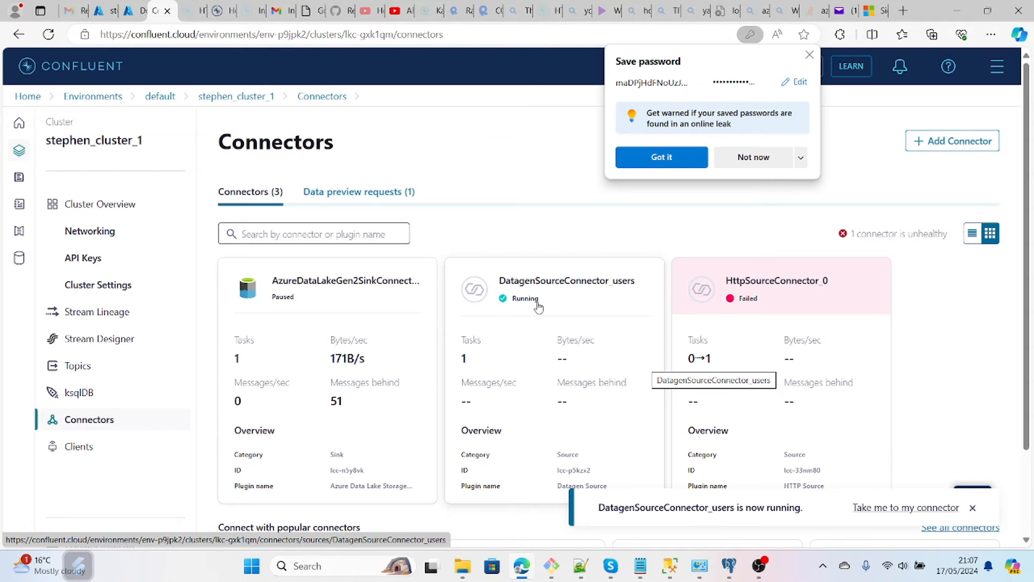
- Open the DatagenSourceConnector_users overview and check its status, processed messages and throughput
click(534, 332)
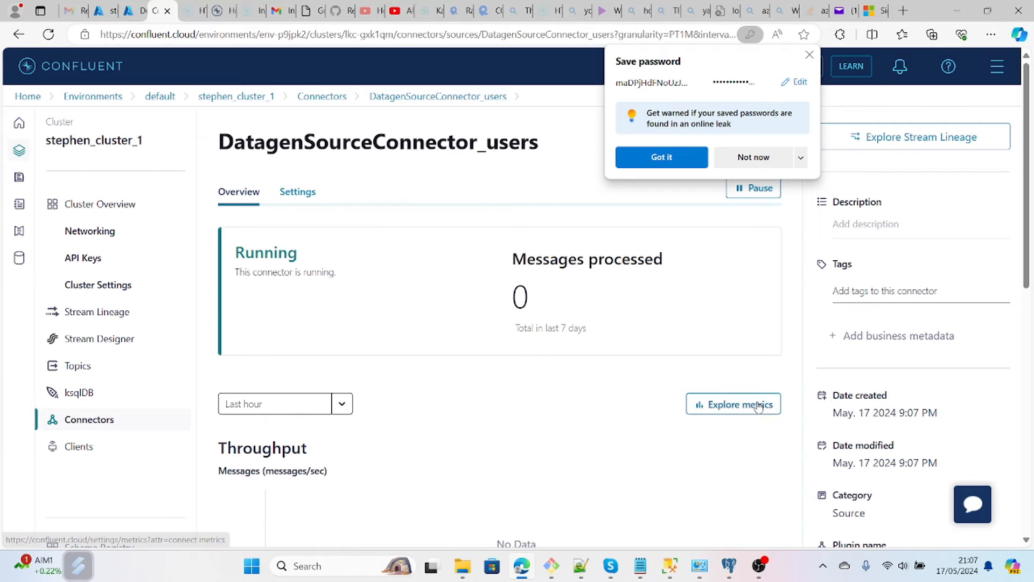
scroll(579, 416, down, 2)
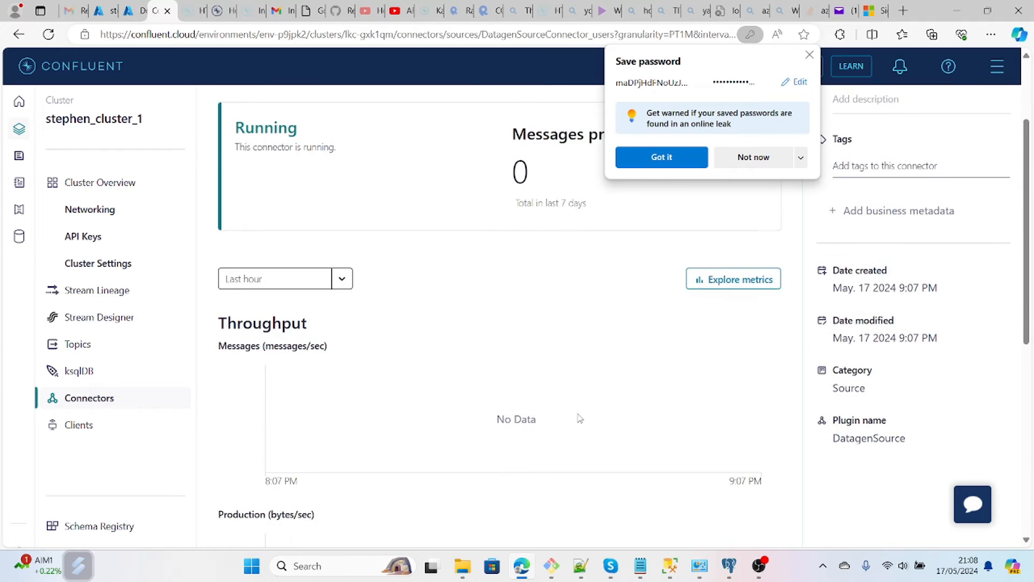
scroll(579, 418, up, 2)
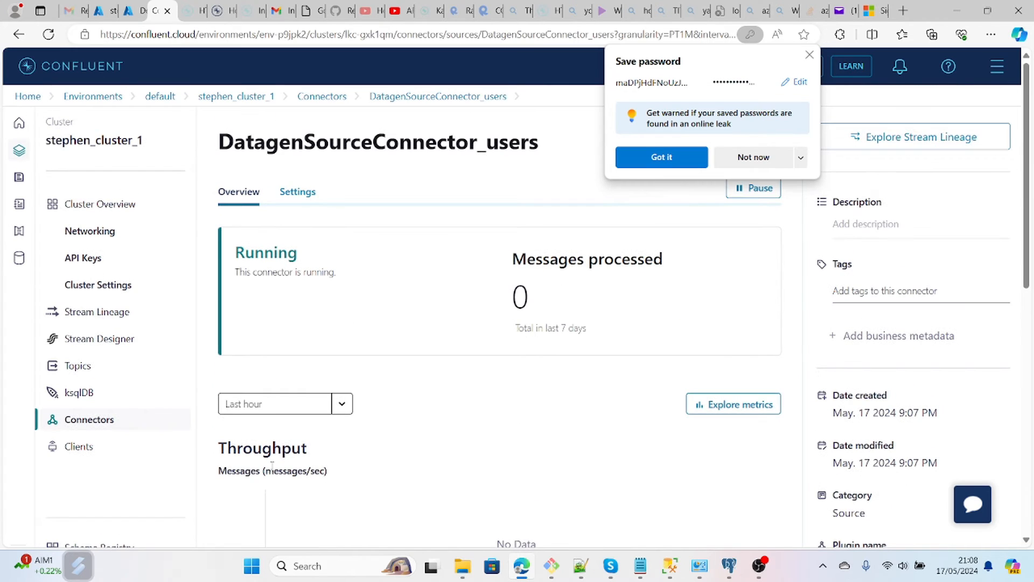
- Open the users topic, dismiss the browser's save password prompt and view the topic's messages
click(139, 375)
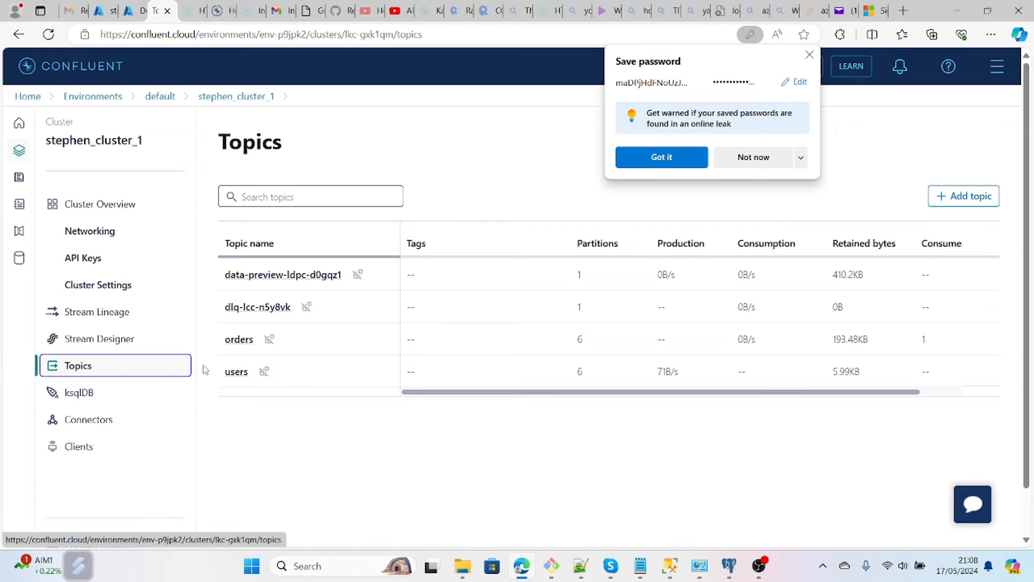
click(237, 372)
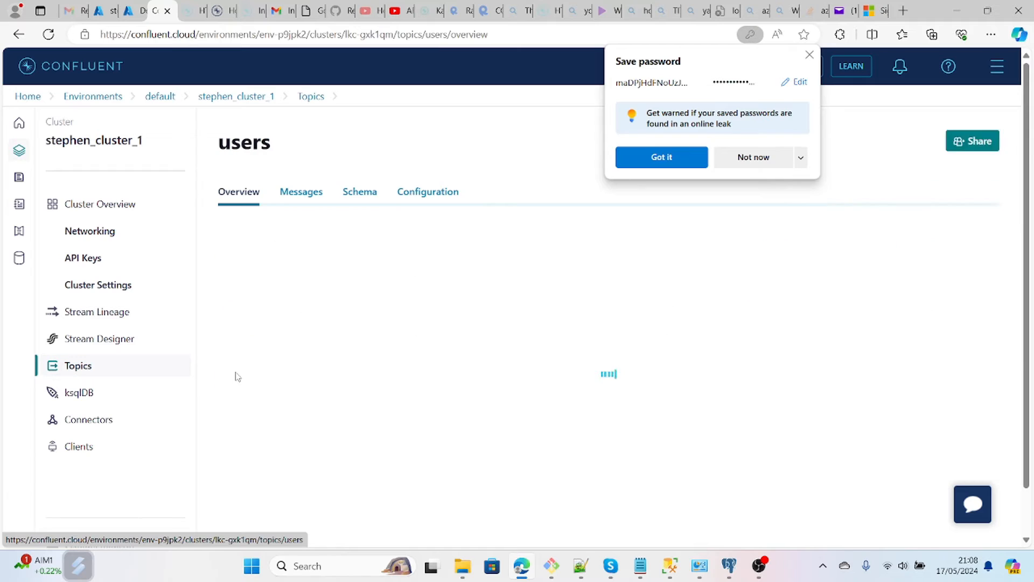
click(809, 55)
click(322, 197)
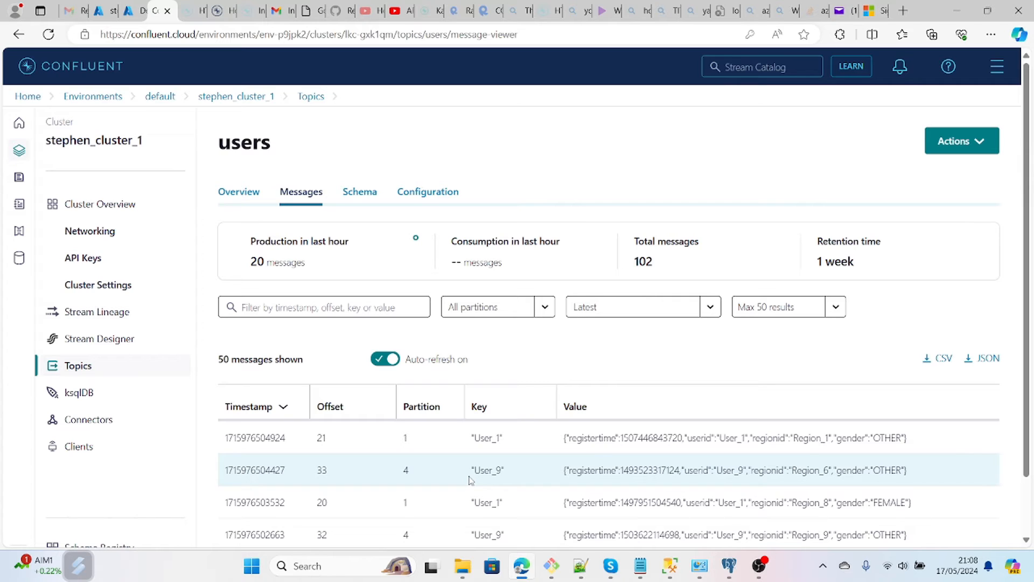
- Reopen DatagenSourceConnector_users from the cluster's connectors and pause it
click(141, 426)
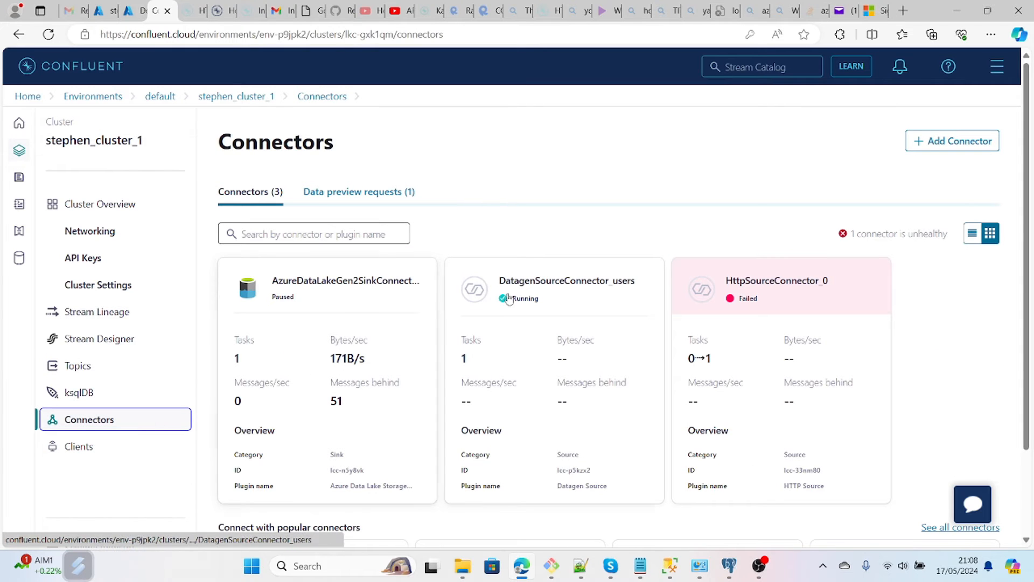
click(552, 293)
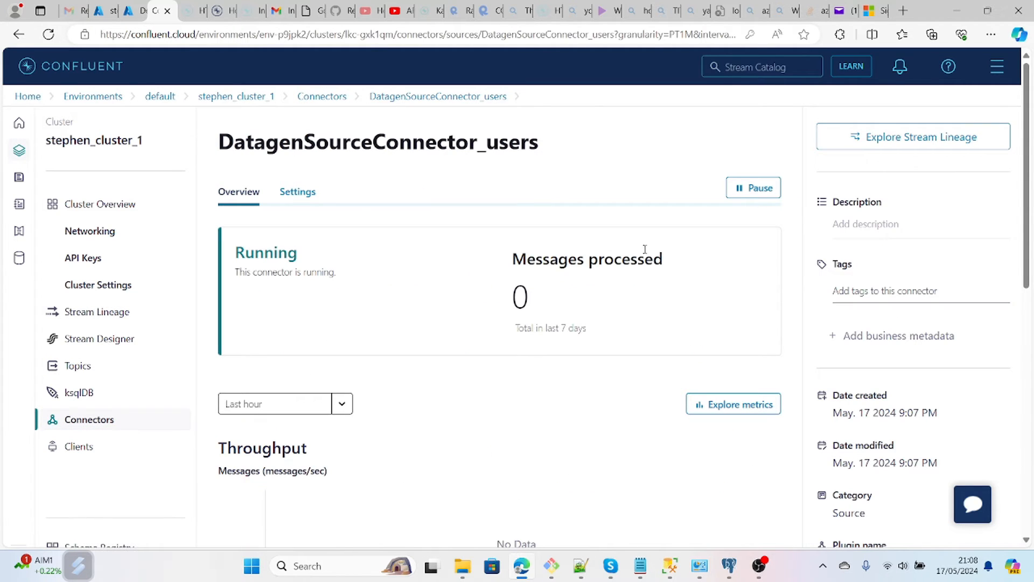
click(752, 189)
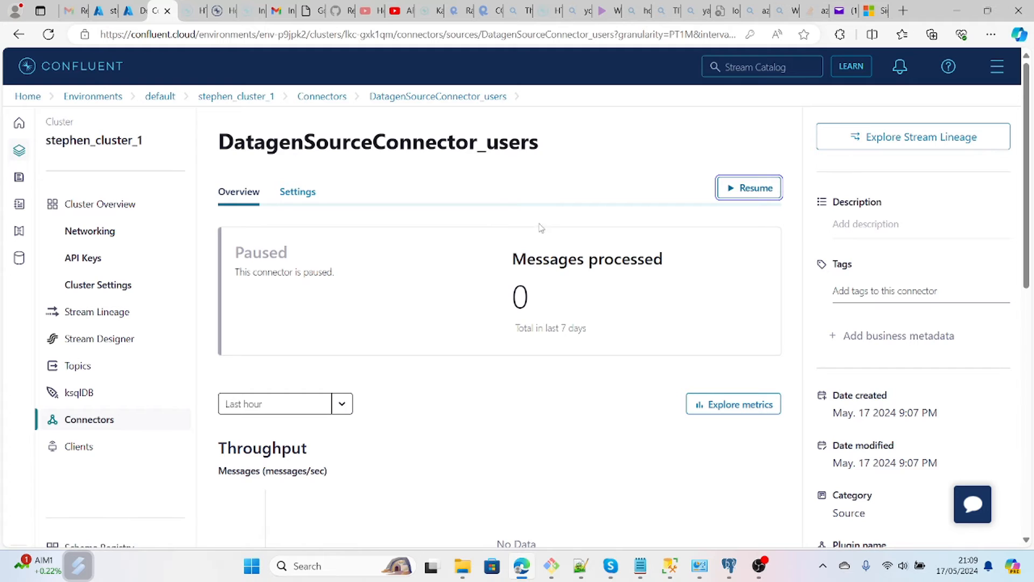
- Start adding another connector, searching the plugins for "adls" and choosing Azure Data Lake Storage Gen2 Sink
click(115, 422)
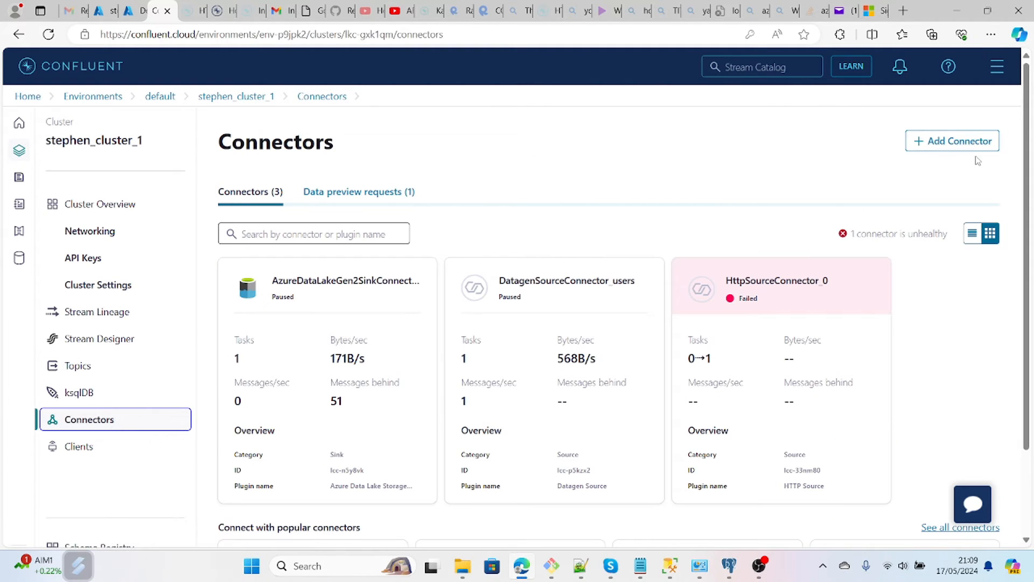
click(973, 142)
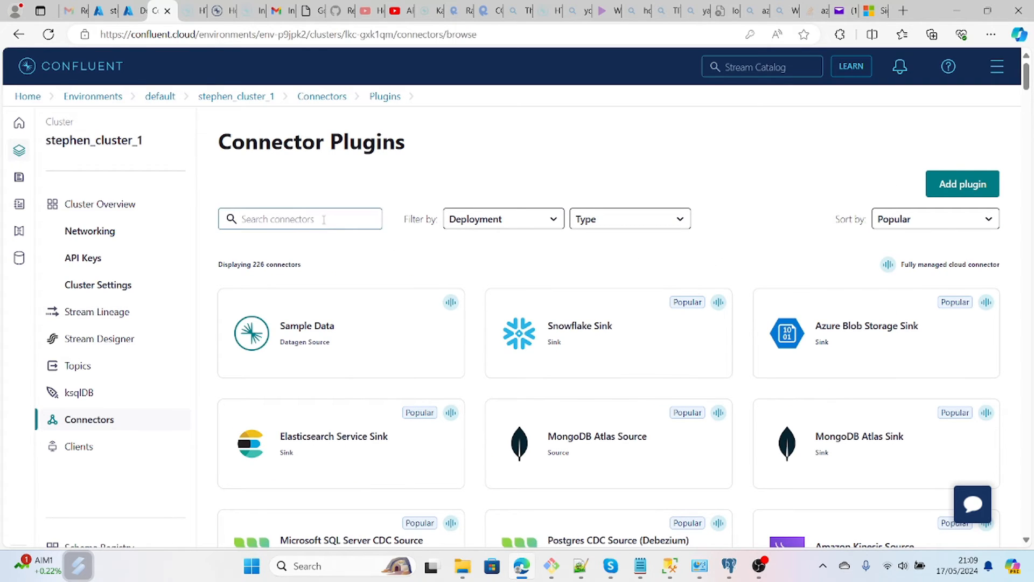
text(adls)
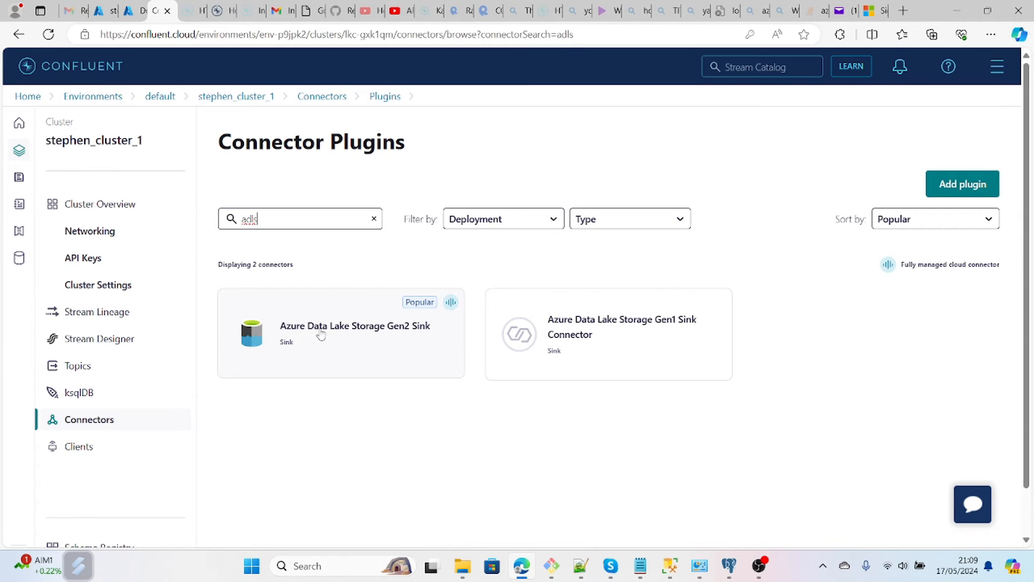
mouse_move(319, 337)
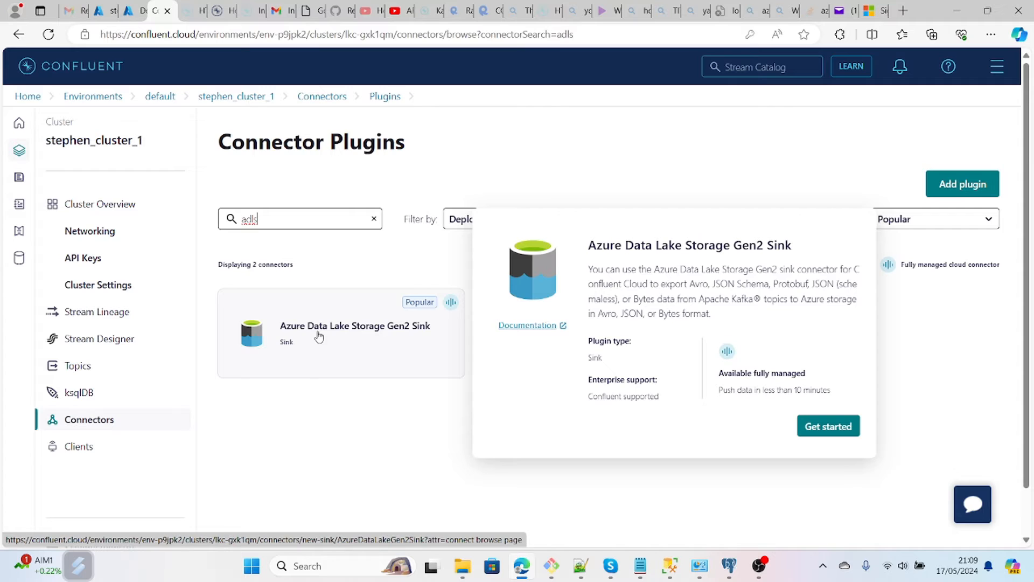
click(319, 337)
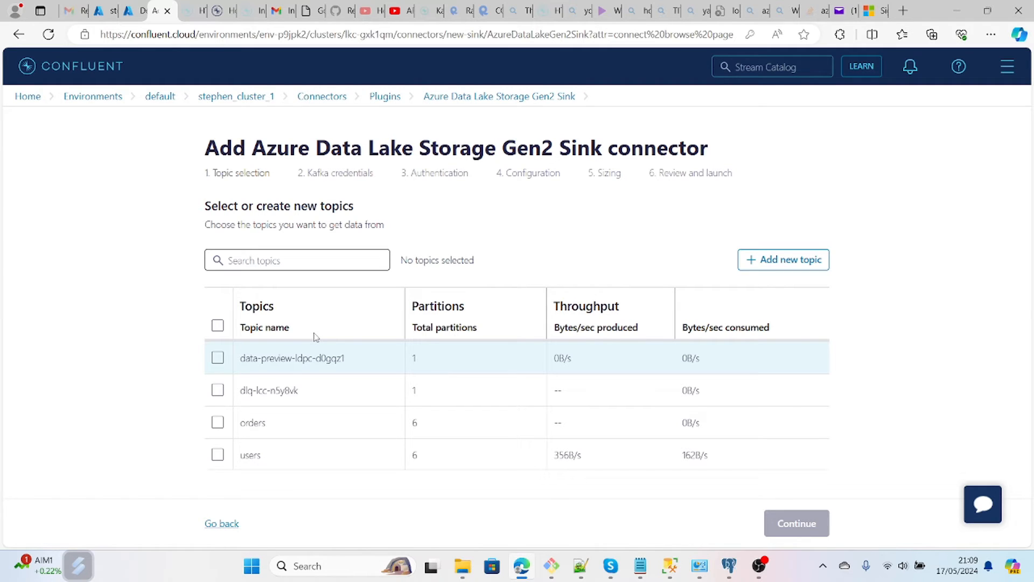
- Select the users topic for the sink connector, continue to Kafka credentials and choose to use an existing API key
click(218, 456)
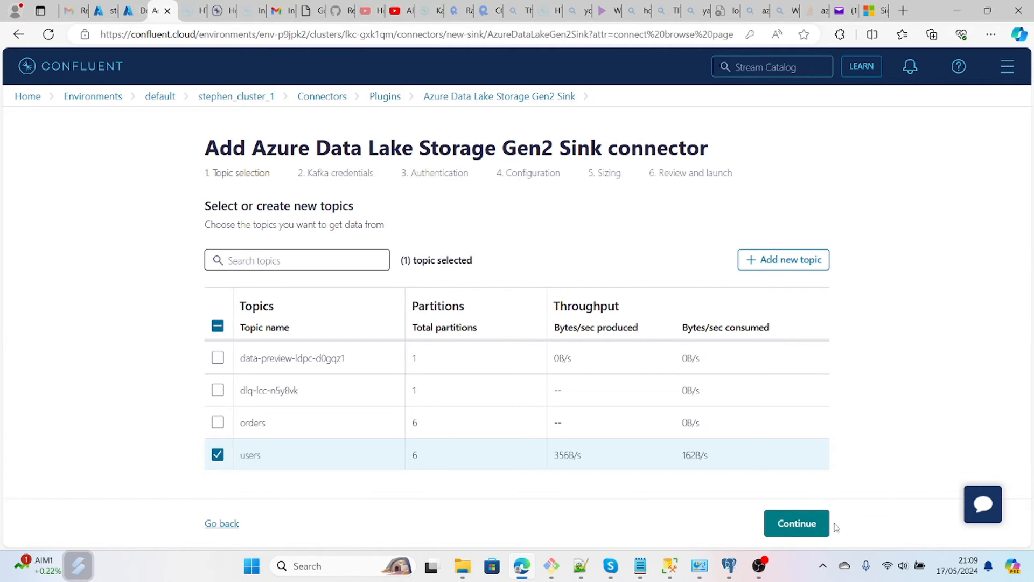
click(806, 526)
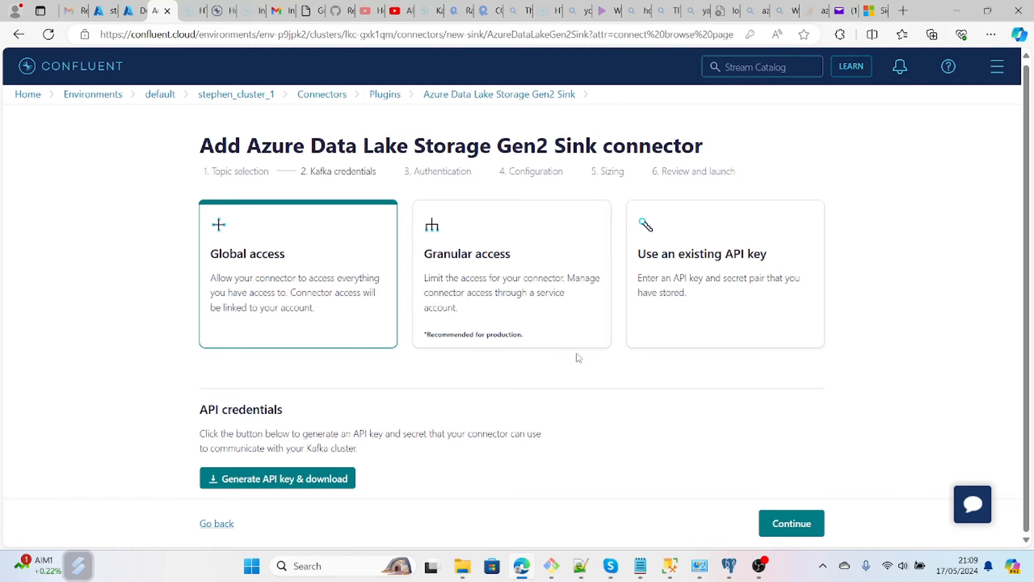
click(703, 294)
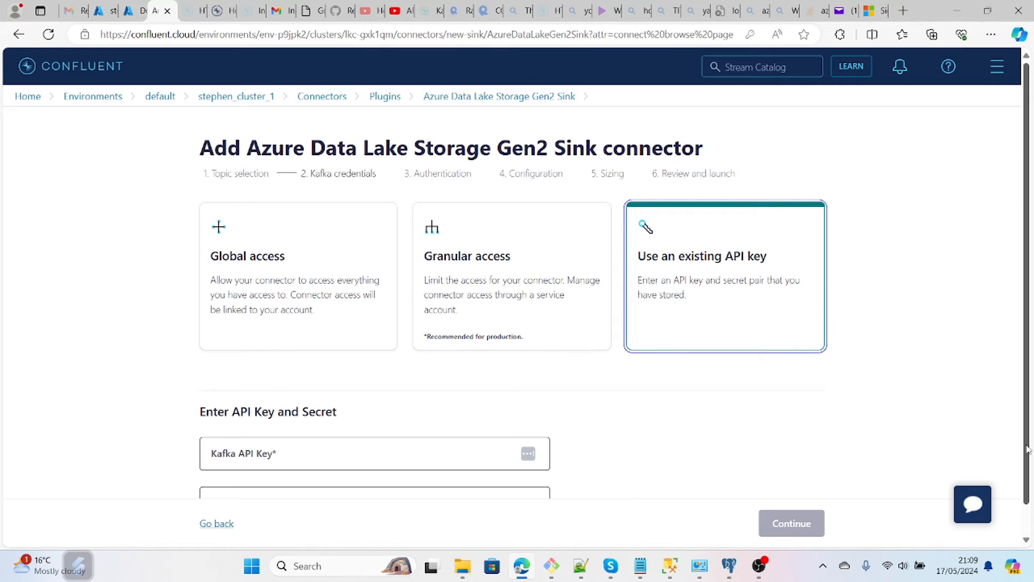
- Check the API key file in Notepad and paste the API secret as the connector's Kafka API Secret
scroll(1022, 444, down, 1)
mouse_move(641, 566)
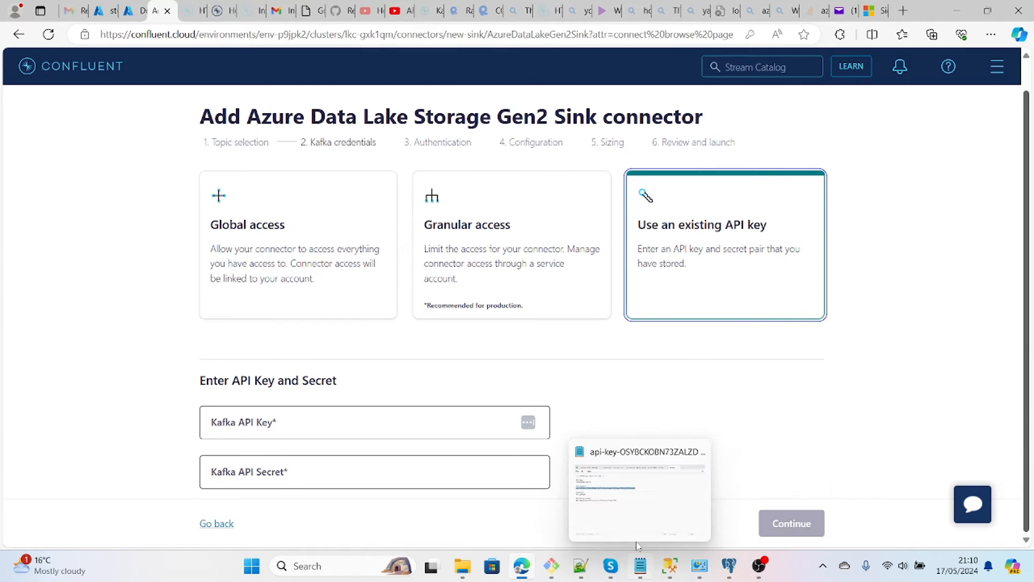
click(614, 485)
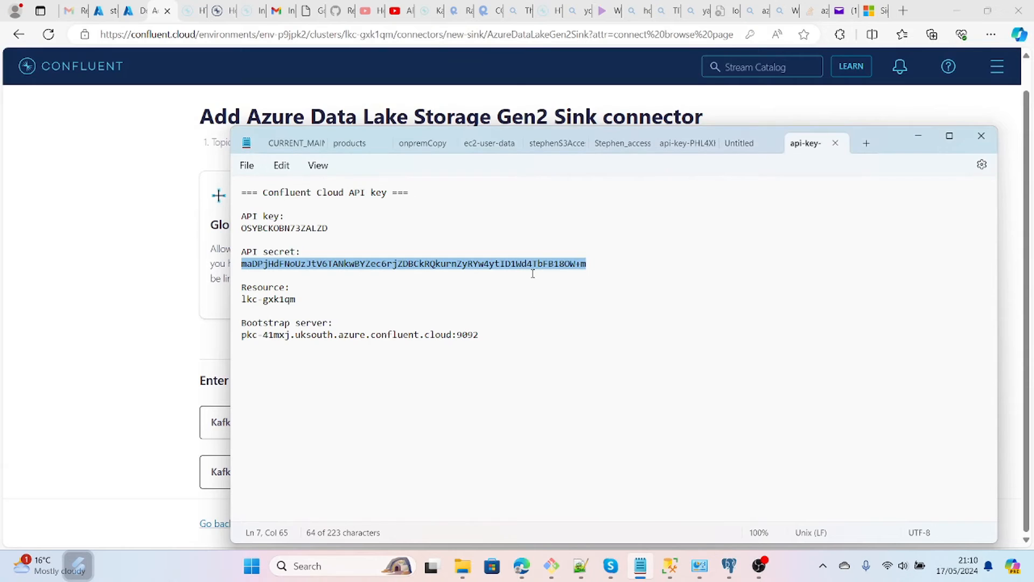
click(178, 344)
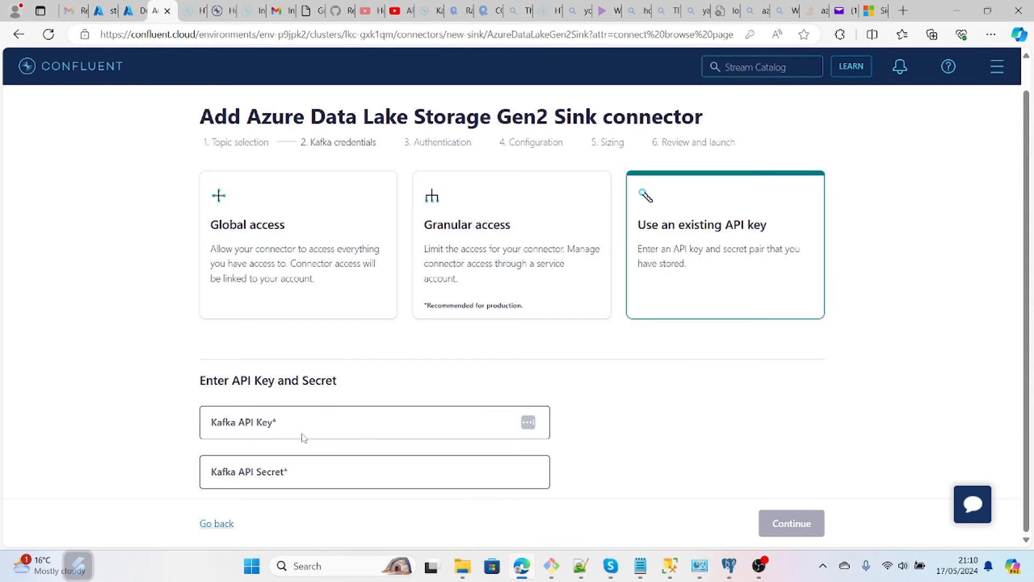
click(331, 474)
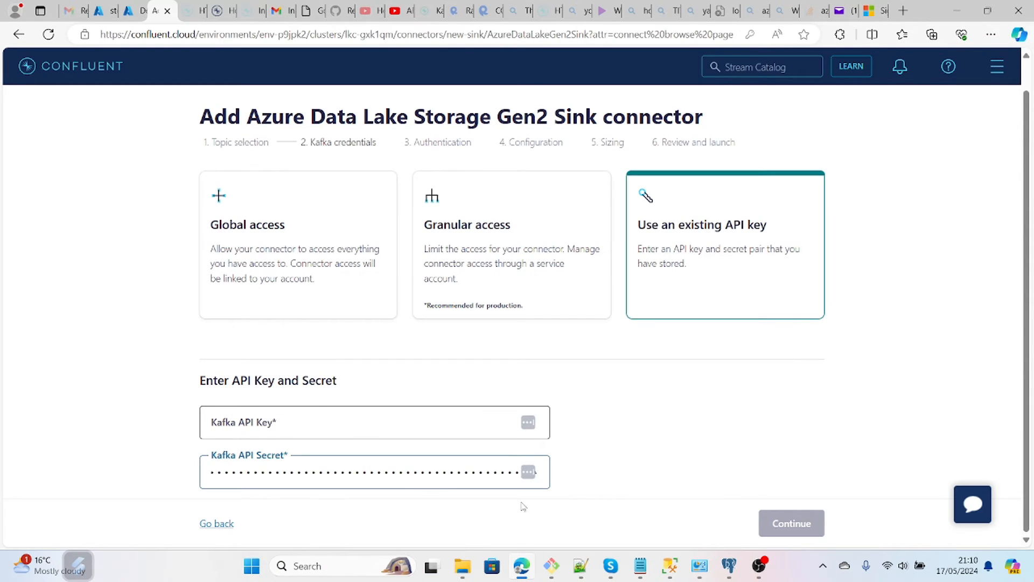
- Copy the API key from the Notepad file into Kafka API Key and continue to Authentication, dismissing the save password prompt
mouse_move(641, 566)
click(617, 538)
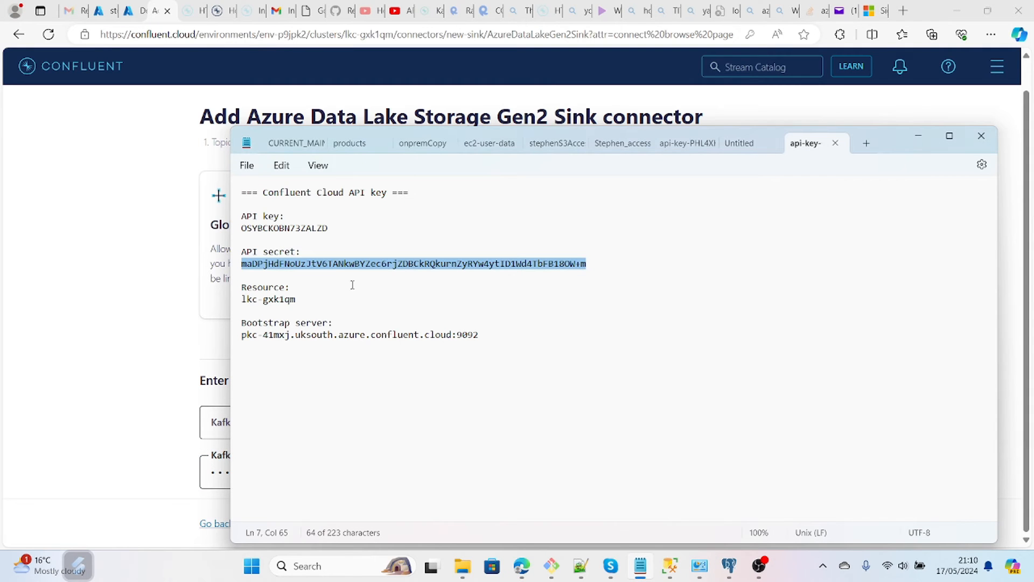
triple_click(294, 228)
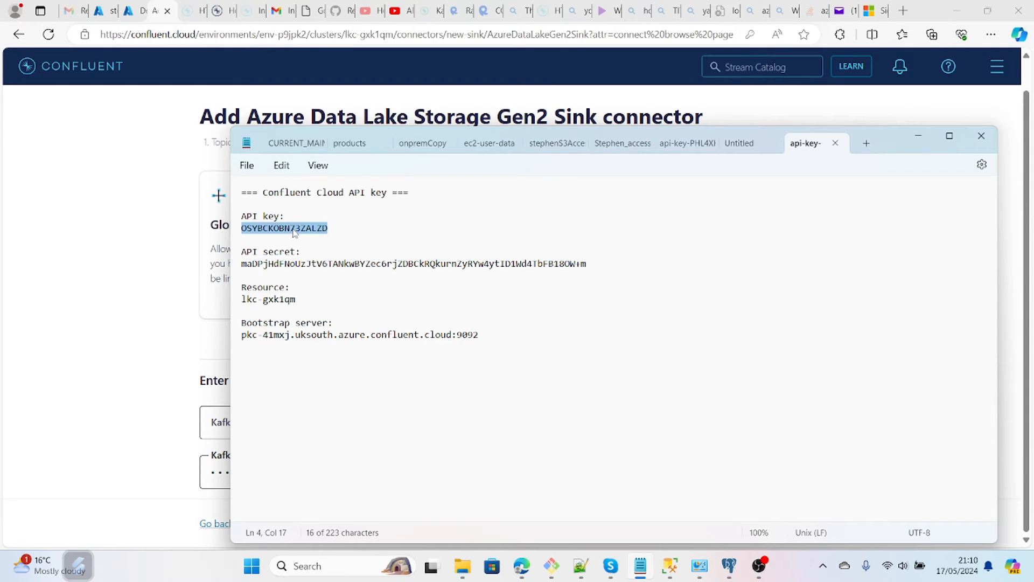
click(70, 351)
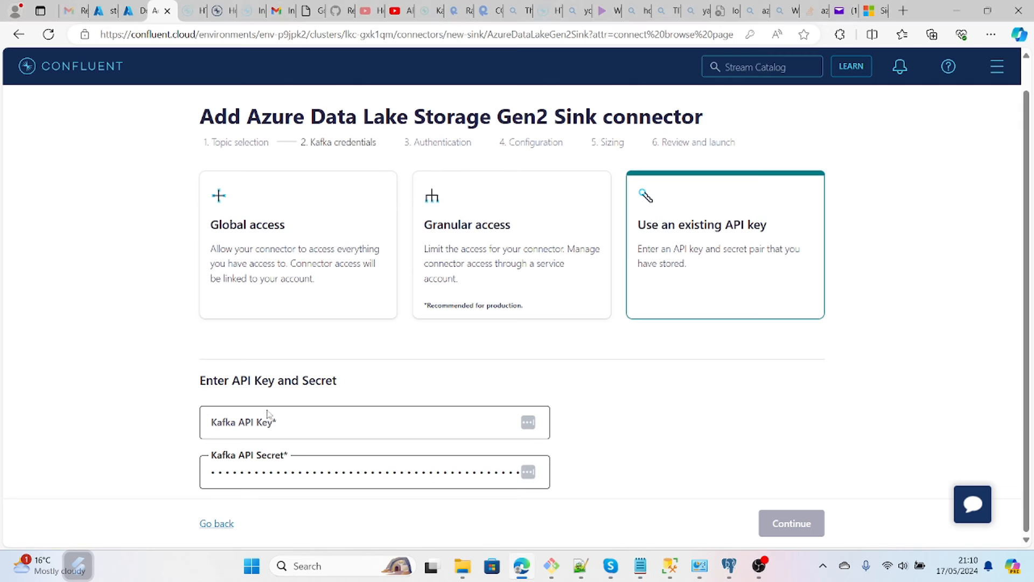
click(301, 428)
key(ctrl+v)
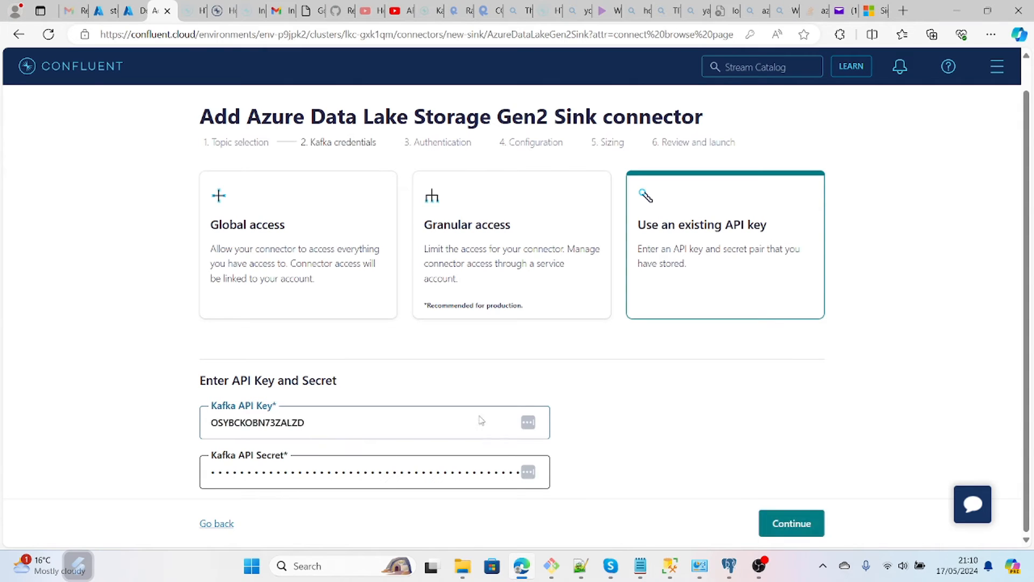
click(717, 485)
click(791, 521)
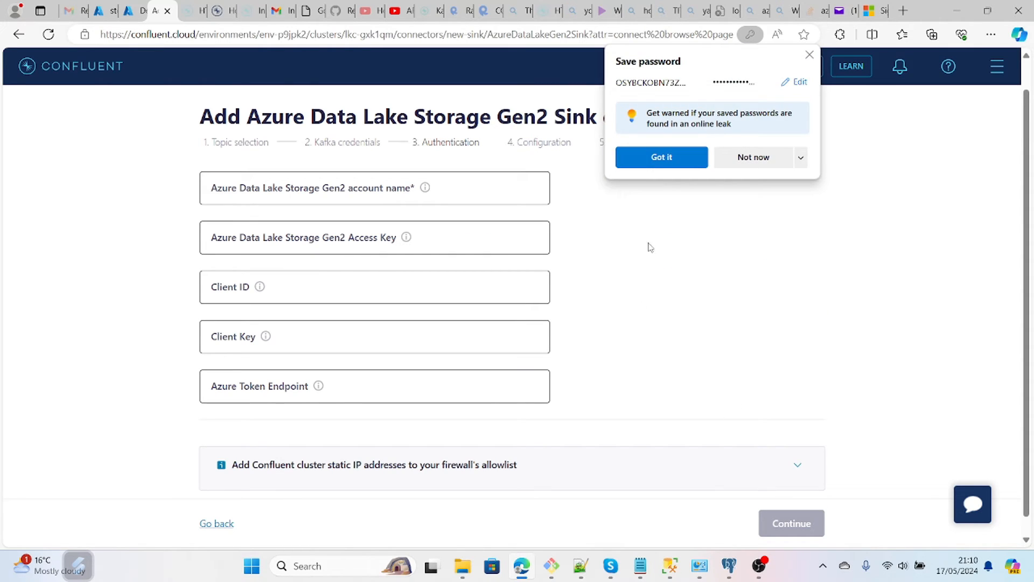
click(810, 56)
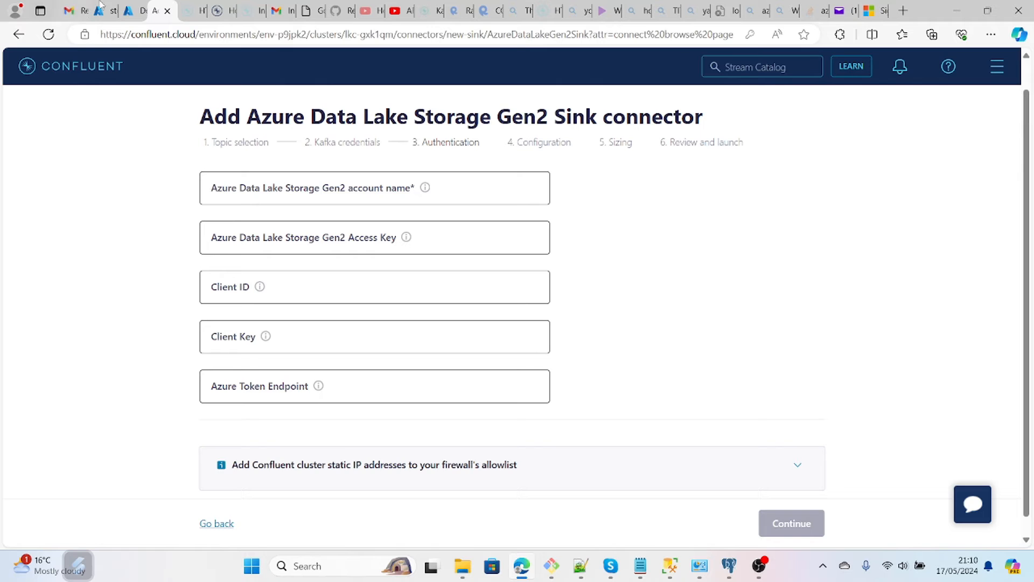
- Copy the storage account's name from its Azure portal page and enter it as the connector's Azure Data Lake Storage Gen2 account name
click(130, 8)
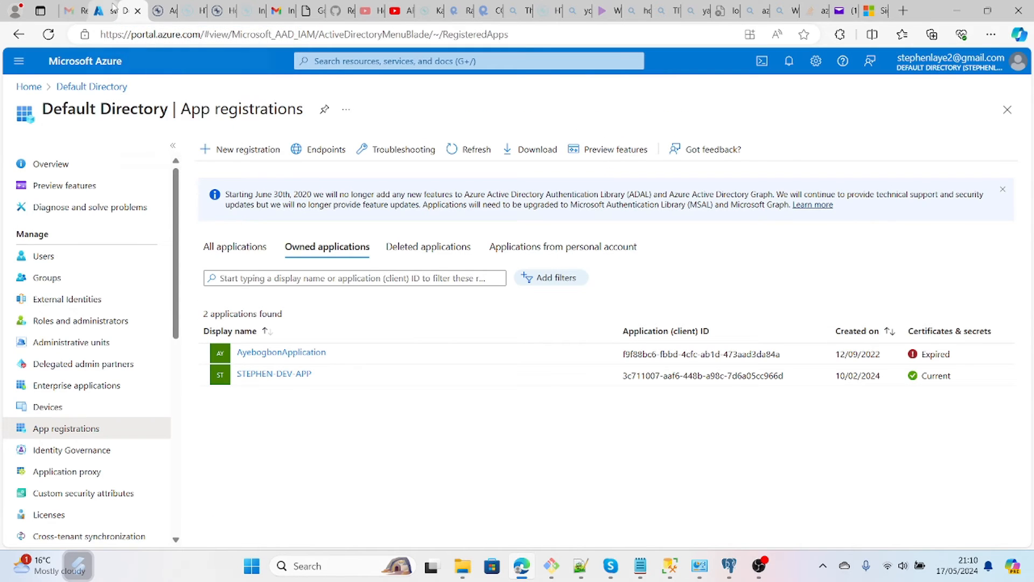
click(113, 10)
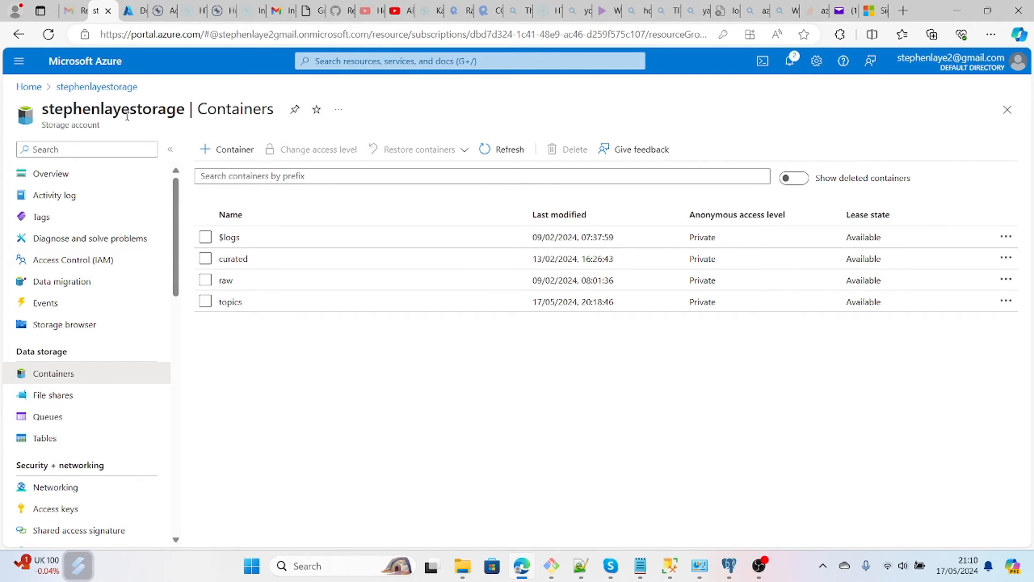
drag(185, 112, 43, 111)
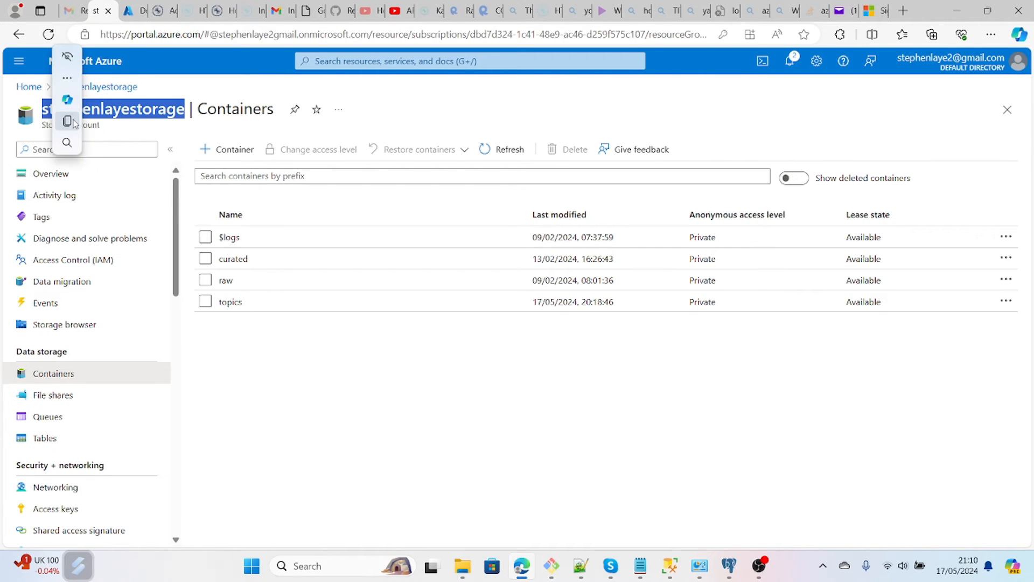
click(67, 120)
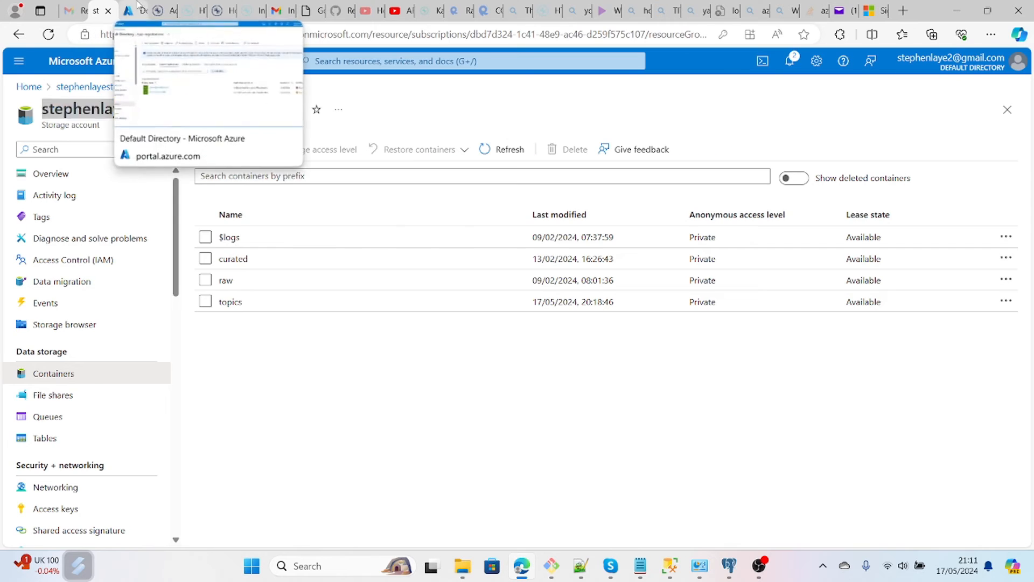
click(137, 11)
click(162, 11)
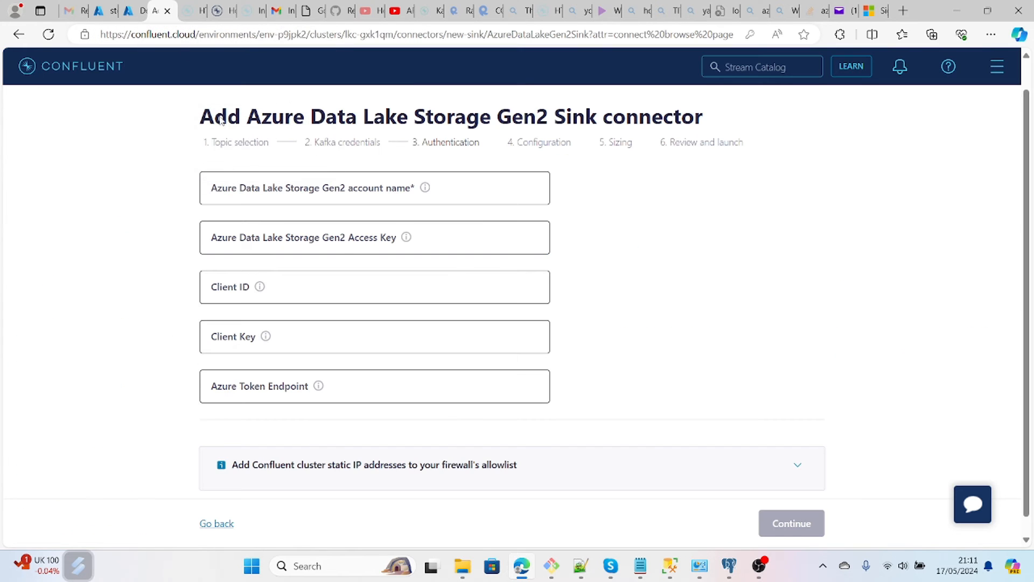
click(274, 192)
key(ctrl+v)
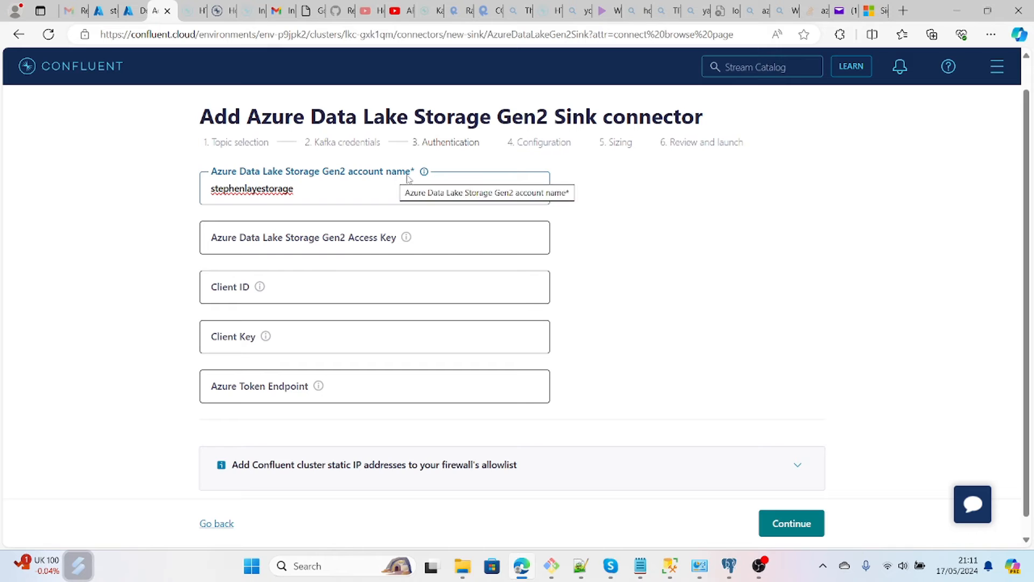
mouse_move(425, 173)
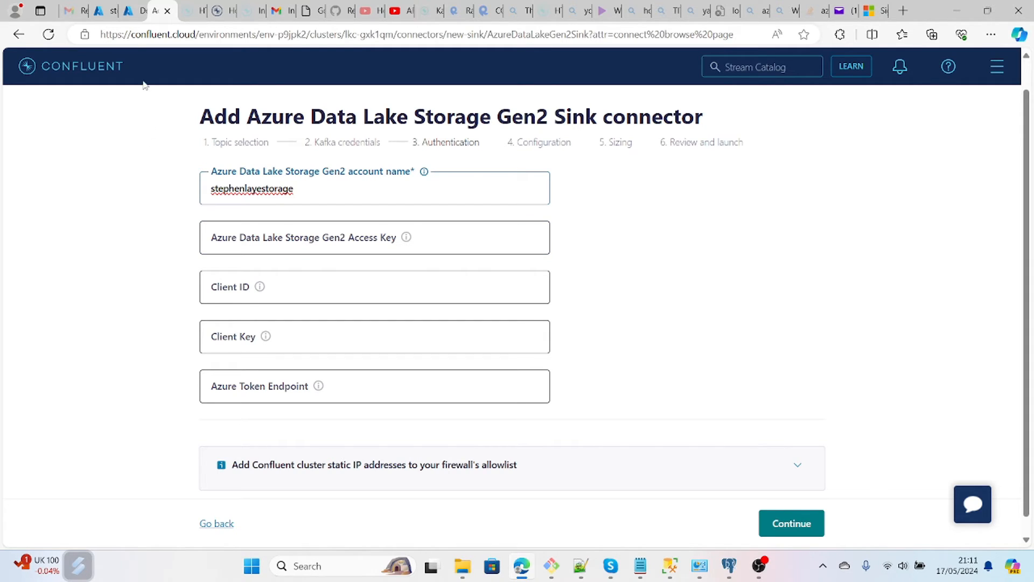
- Switch to the storage account in the Azure portal, open its access keys and reveal the key of key1
click(107, 12)
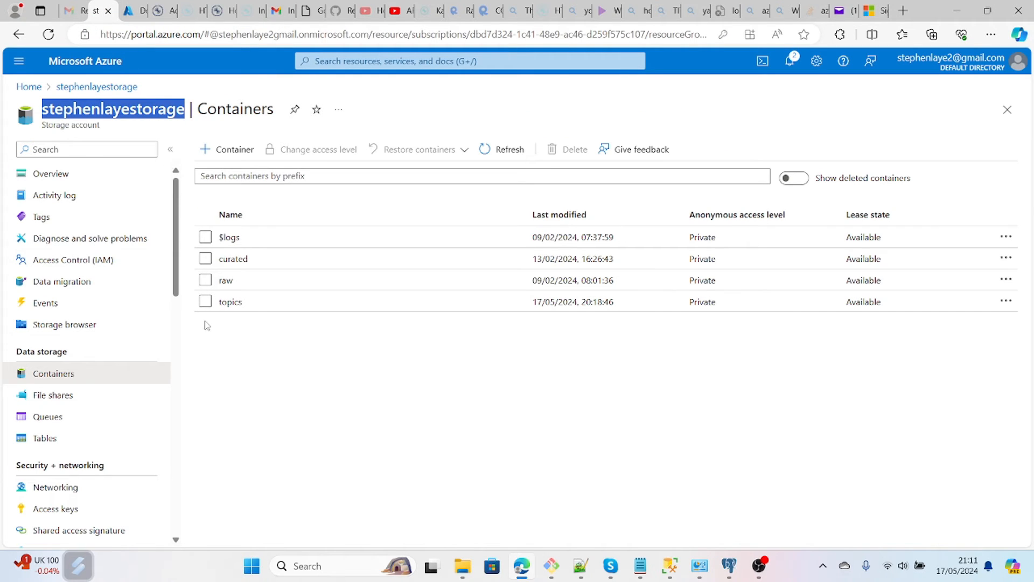
click(218, 350)
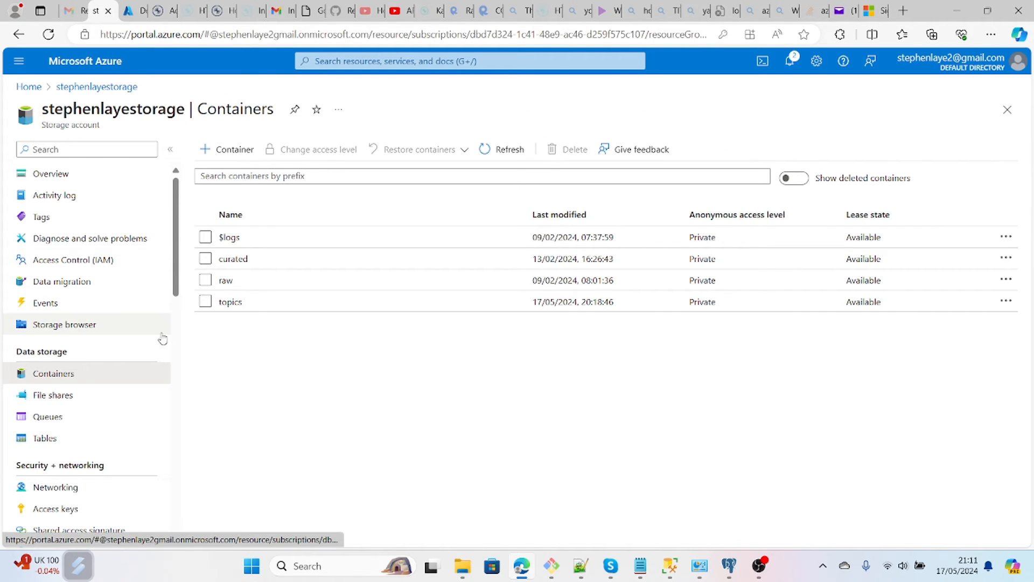
click(64, 510)
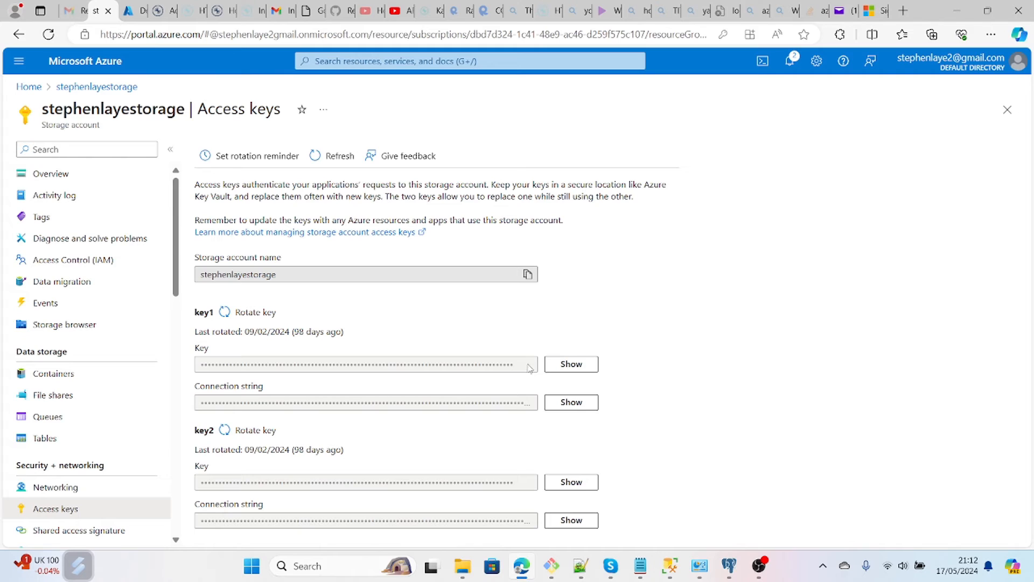
click(569, 369)
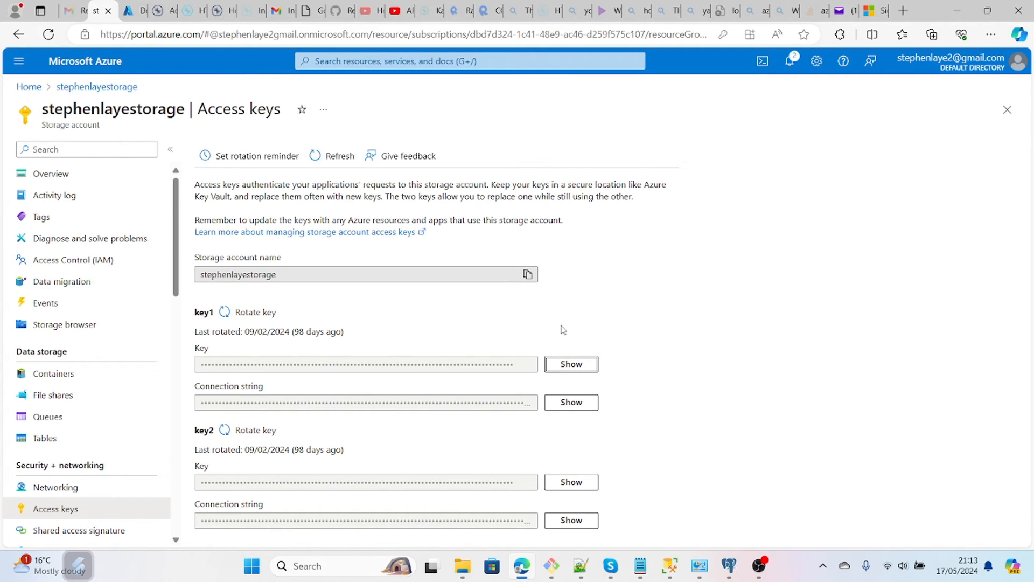
- Paste the storage access key into the connector's Gen2 Access Key field and continue to Configuration, dismissing the save password prompt
click(164, 12)
double_click(238, 235)
key(BackSpace)
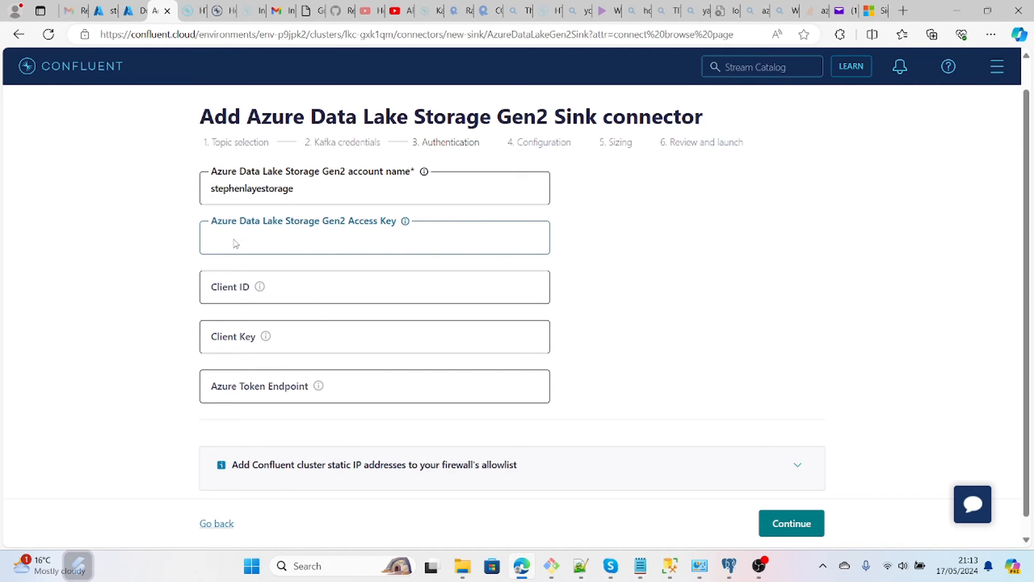
key(ctrl+v)
click(597, 270)
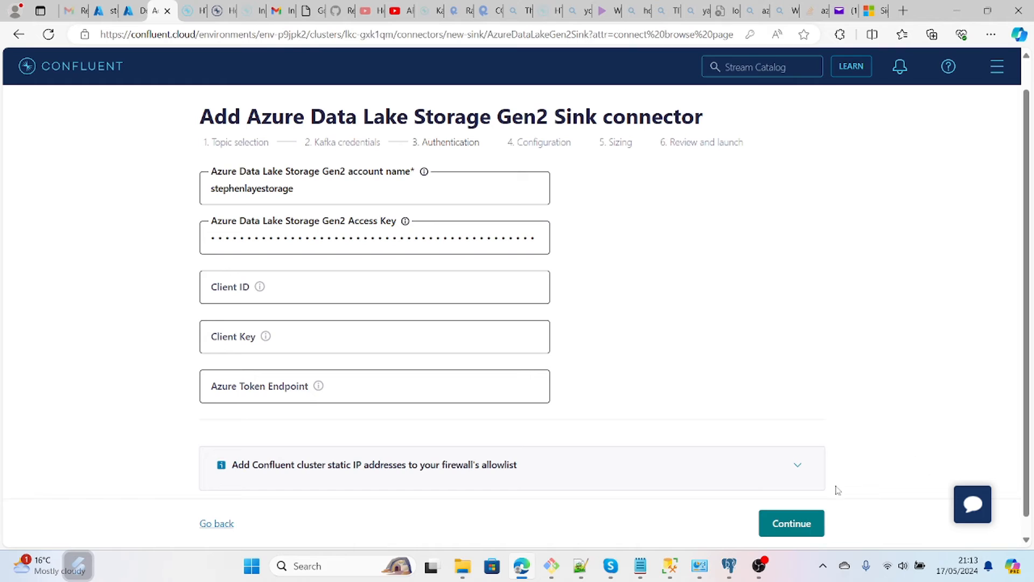
click(801, 525)
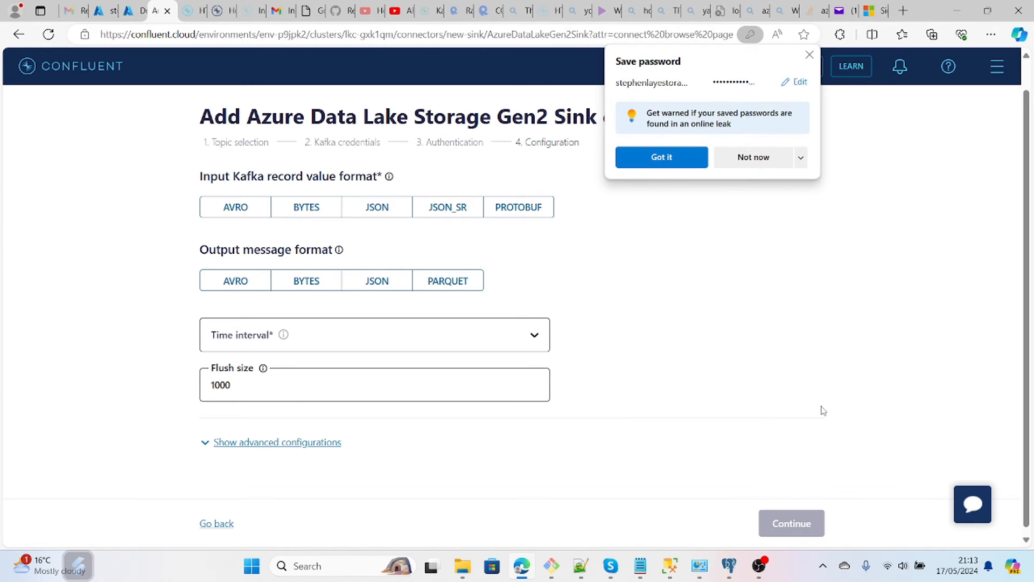
click(809, 55)
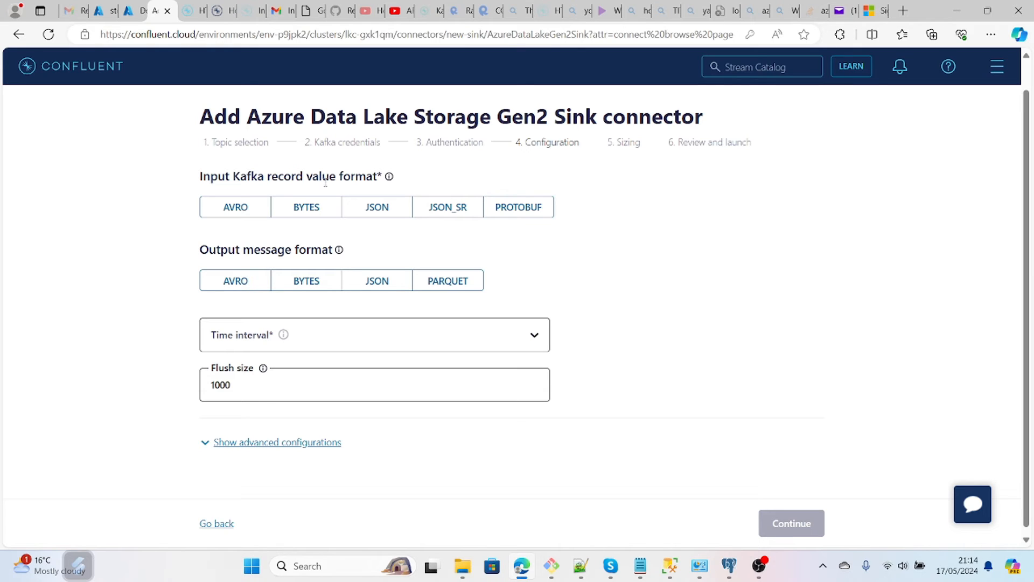
- Set the input Kafka record value format and output message format to JSON, with an HOURLY time interval
click(382, 214)
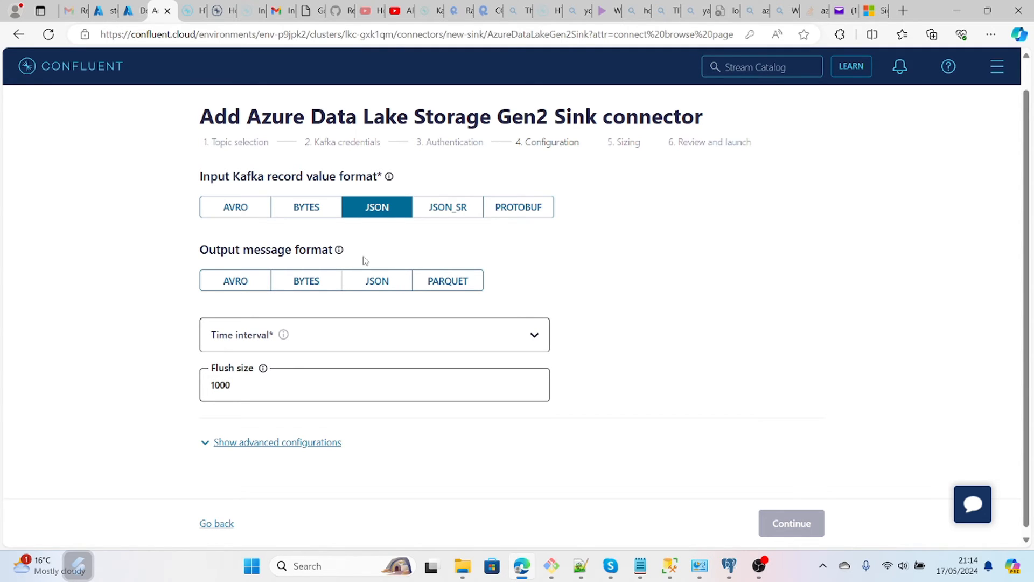
click(377, 279)
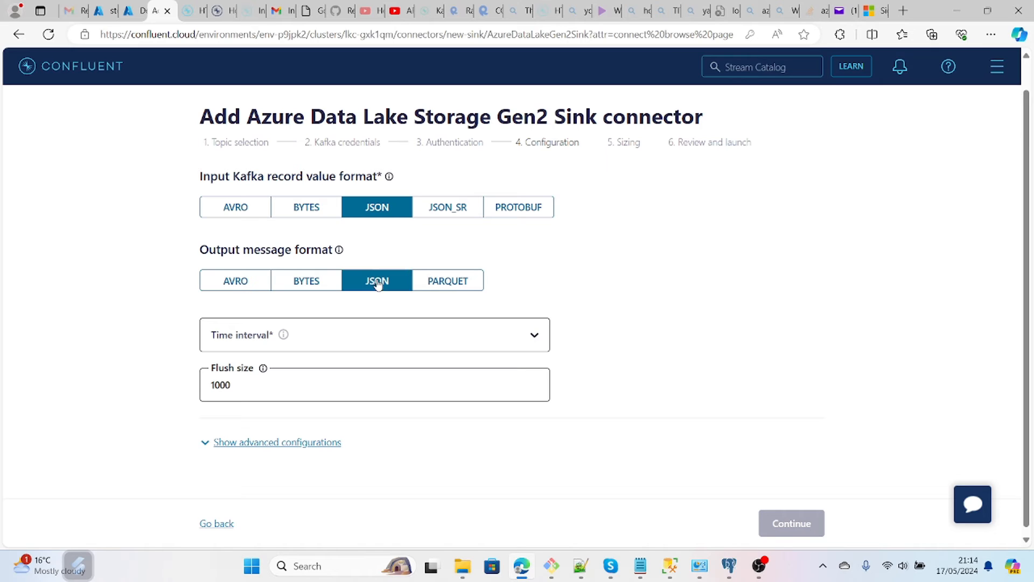
click(524, 338)
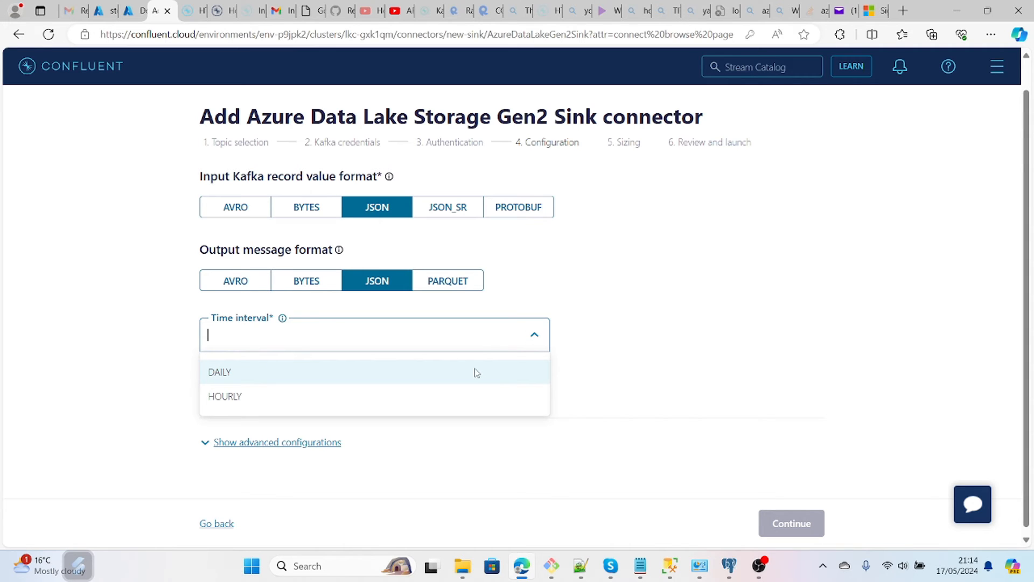
key(Up)
click(447, 399)
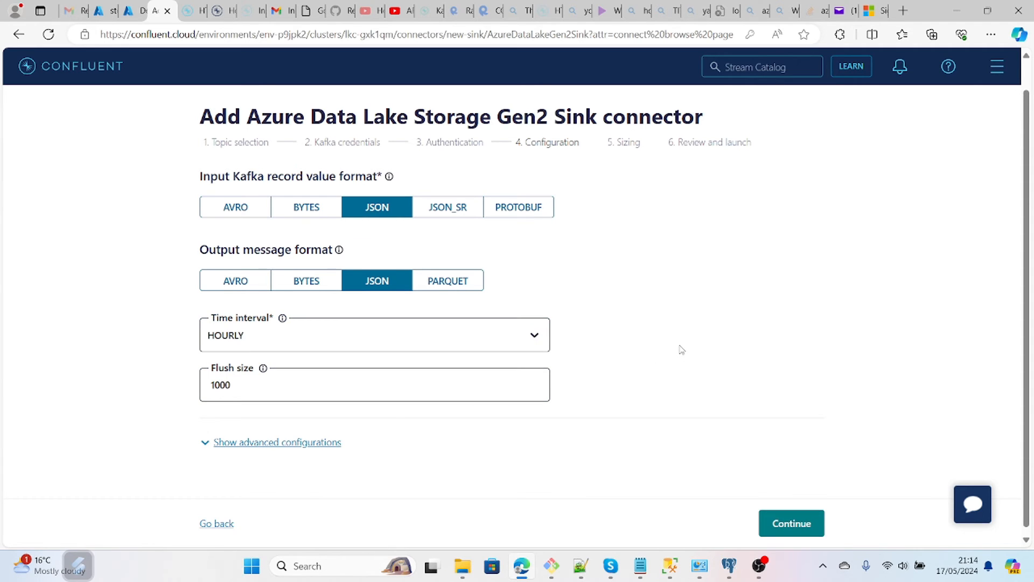
- Expand the sink connector's advanced configurations and review the settings, including the Parquet Compression Codec options
click(256, 443)
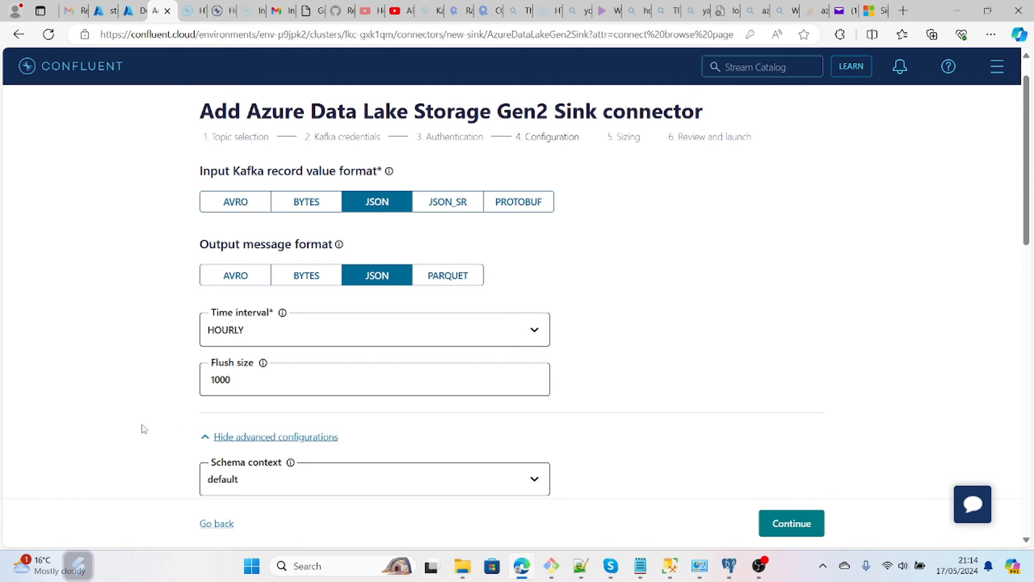
scroll(144, 428, down, 5)
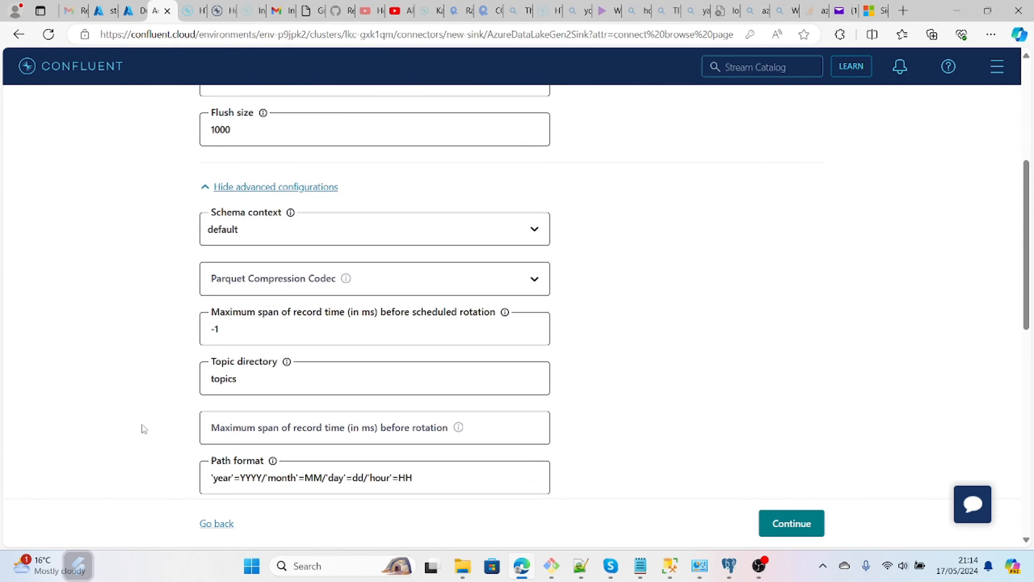
scroll(144, 429, up, 3)
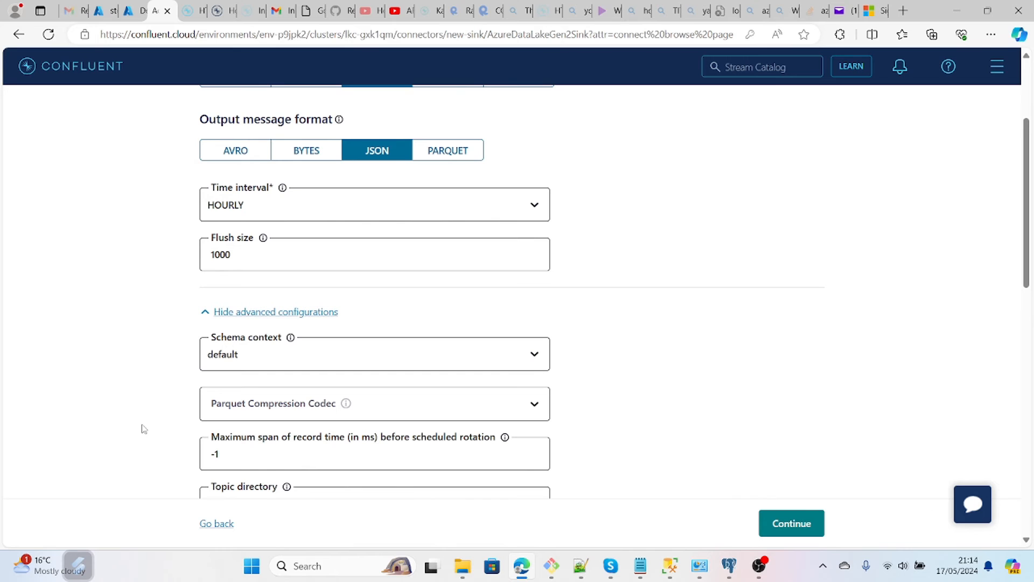
scroll(144, 429, up, 1)
scroll(144, 429, down, 2)
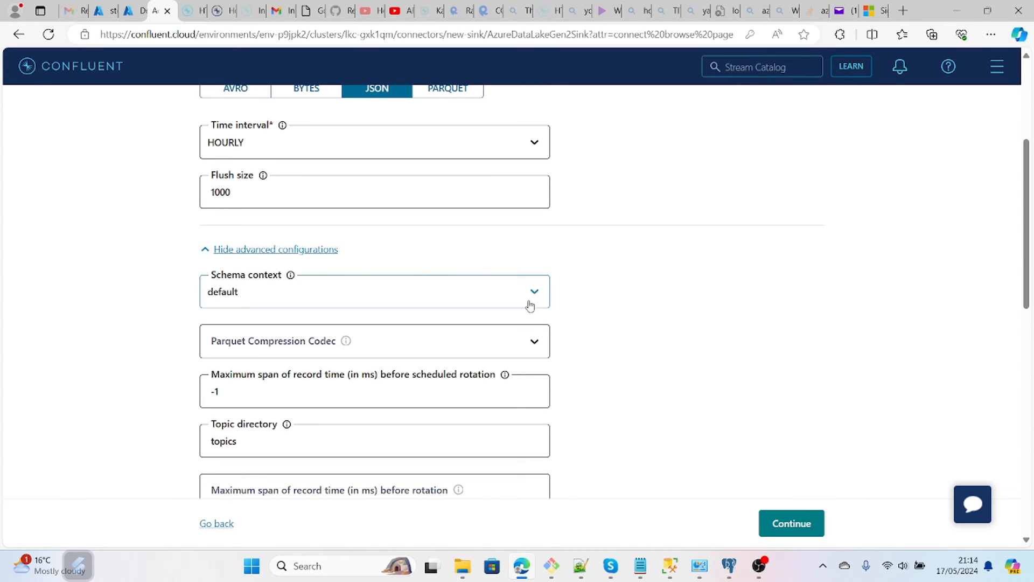
click(531, 333)
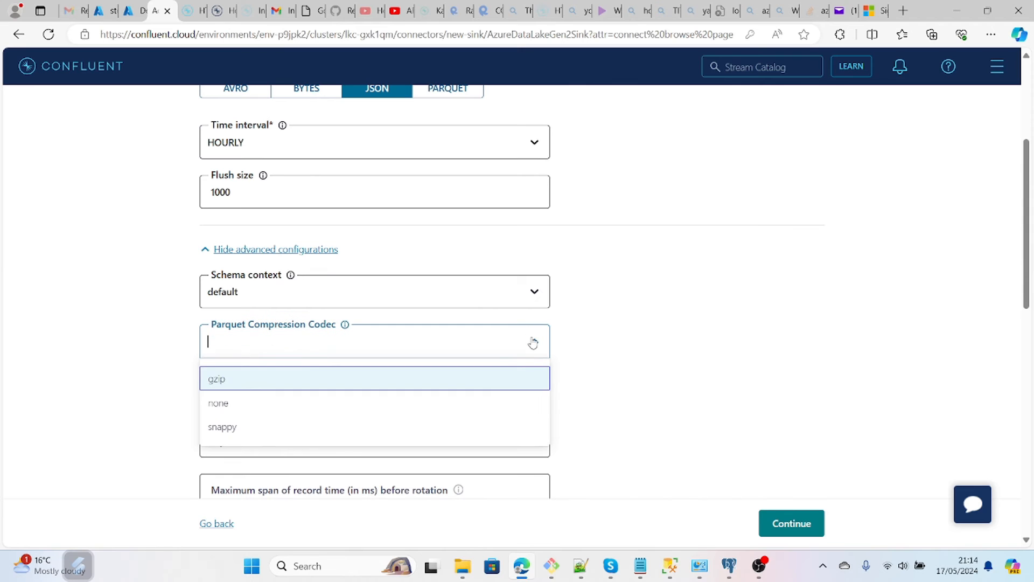
click(633, 364)
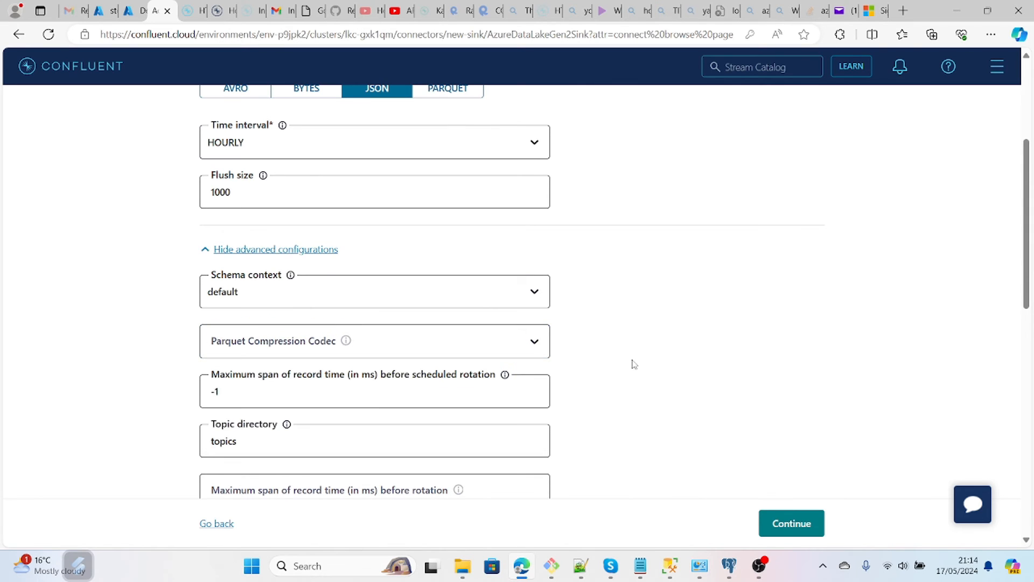
- Set the sink connector's topic directory to curated in the advanced configurations
scroll(634, 364, down, 1)
scroll(634, 365, down, 3)
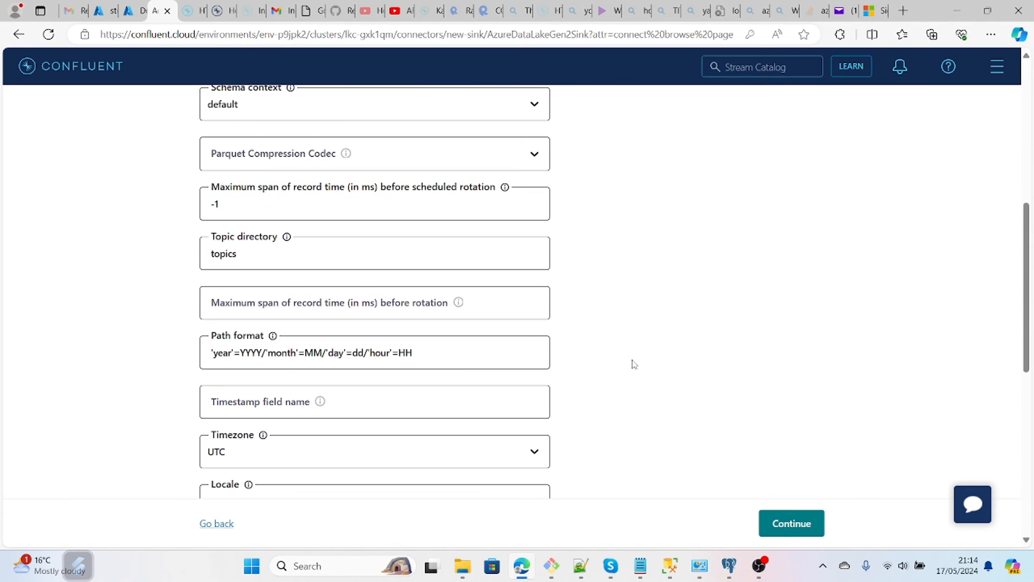
scroll(634, 364, up, 1)
scroll(634, 364, up, 1)
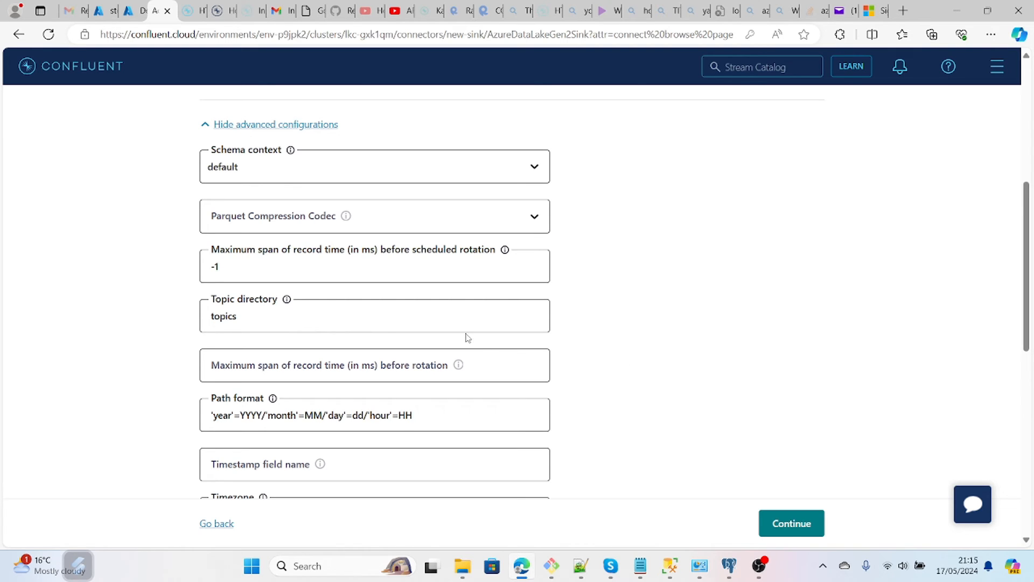
click(257, 321)
drag(257, 322, 208, 326)
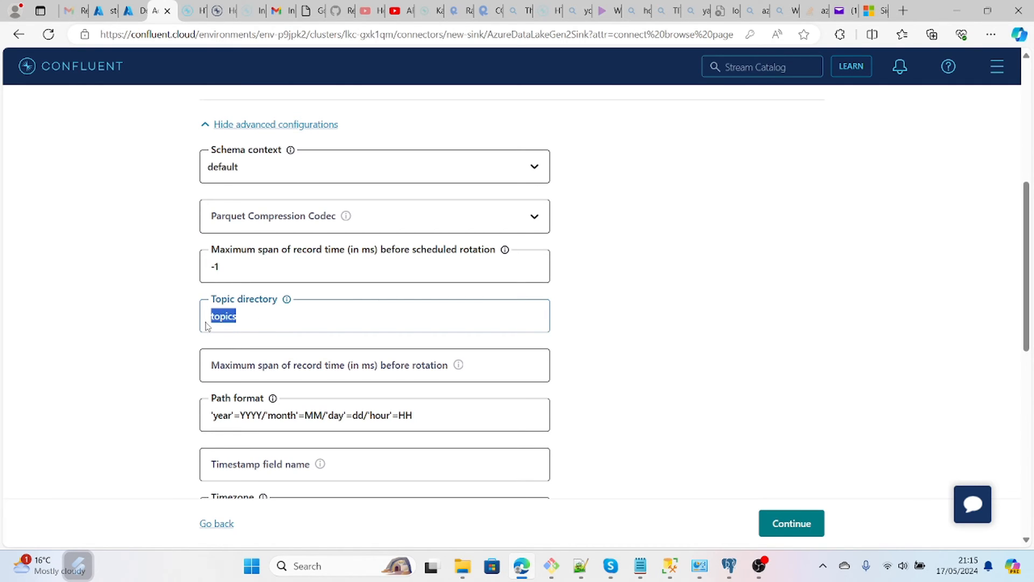
text(curated)
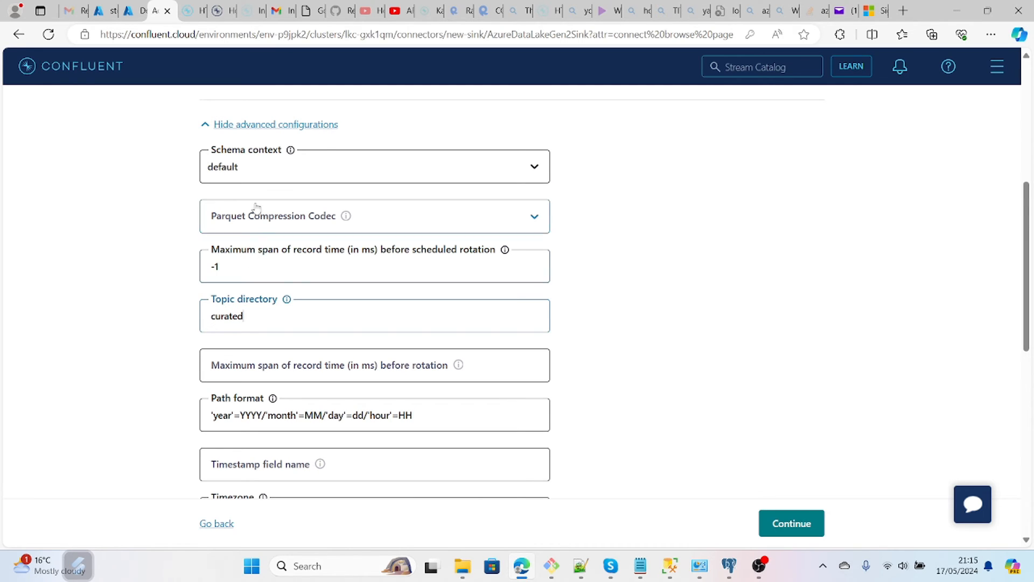
- Look inside the storage account's curated container in the Azure portal and extend the connector's topic directory to curated/datasets
click(110, 9)
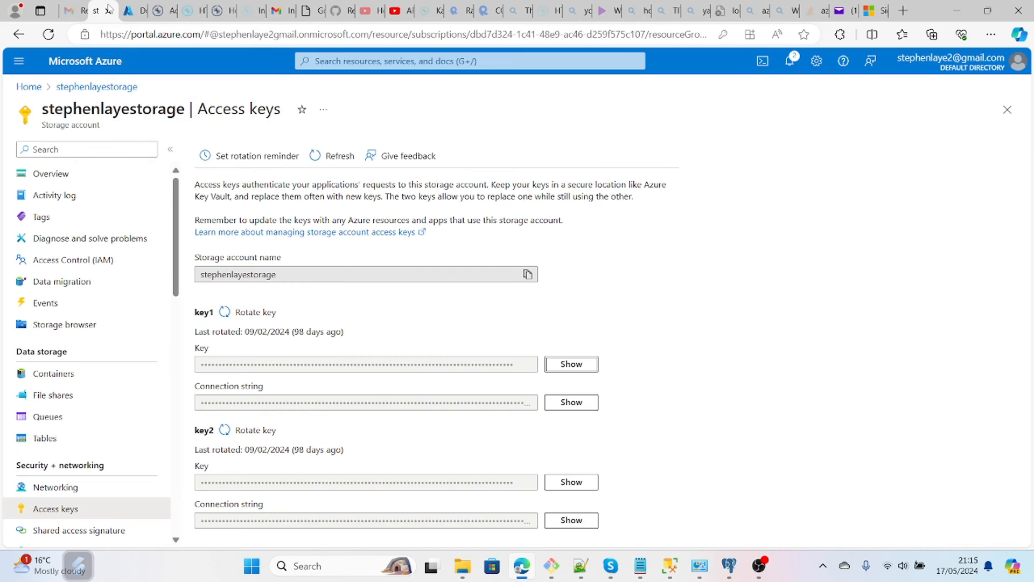
click(61, 377)
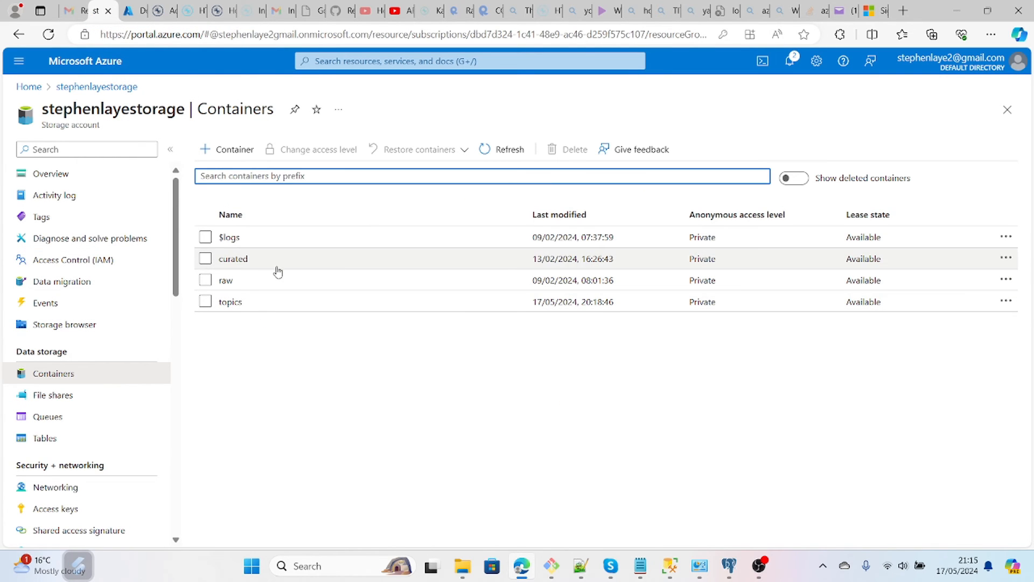
click(238, 260)
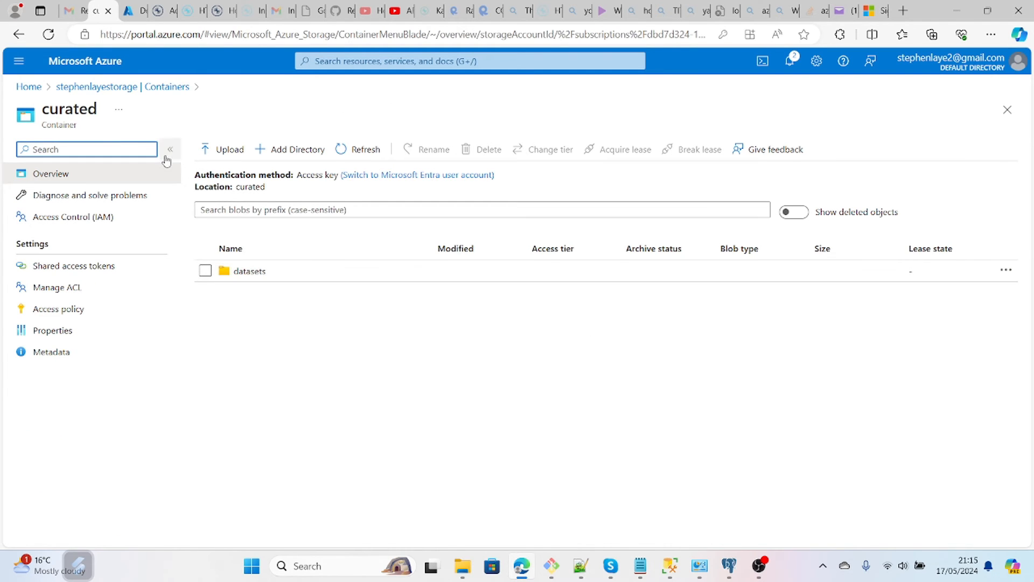
click(138, 10)
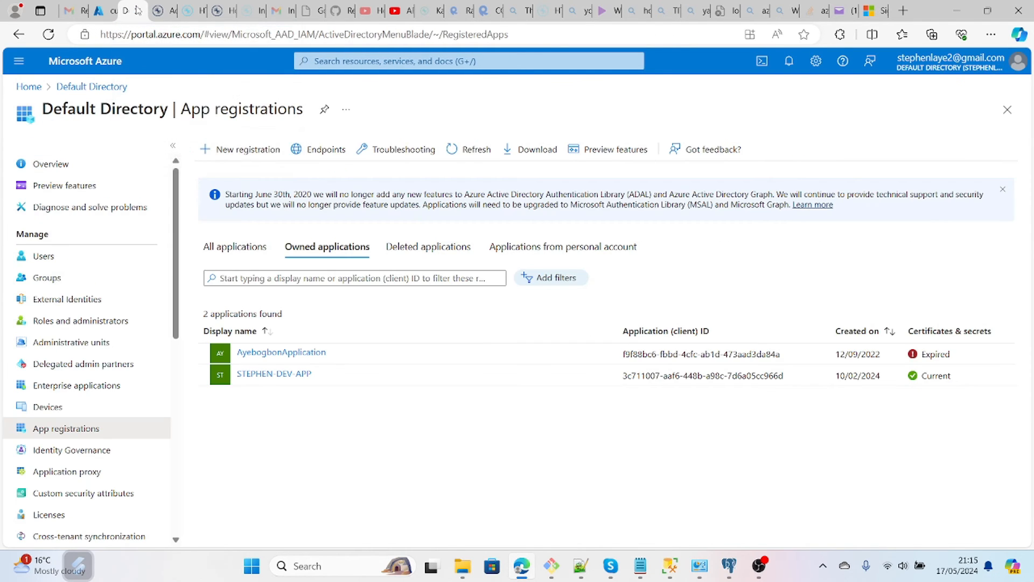
click(165, 13)
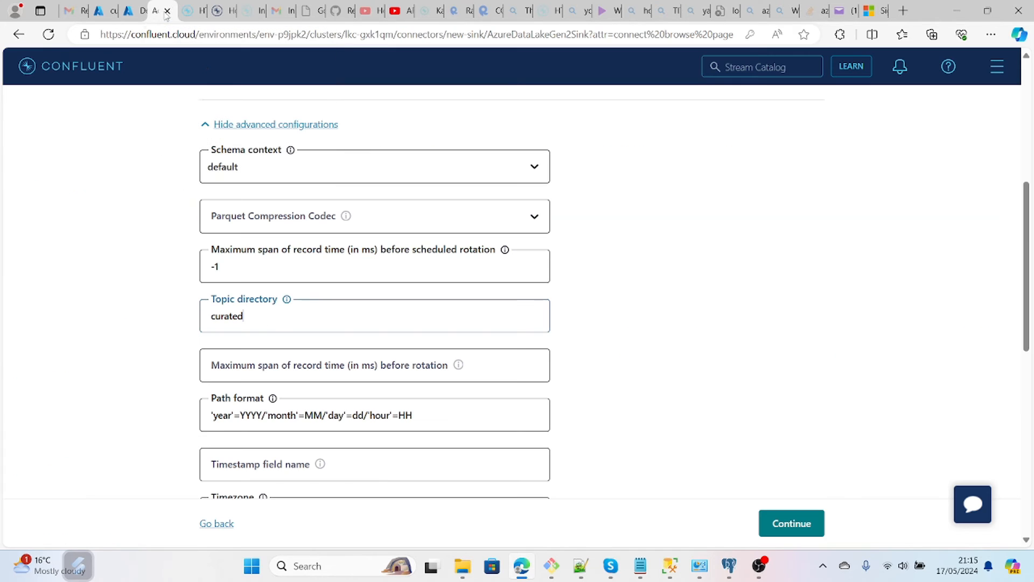
text(/datasets)
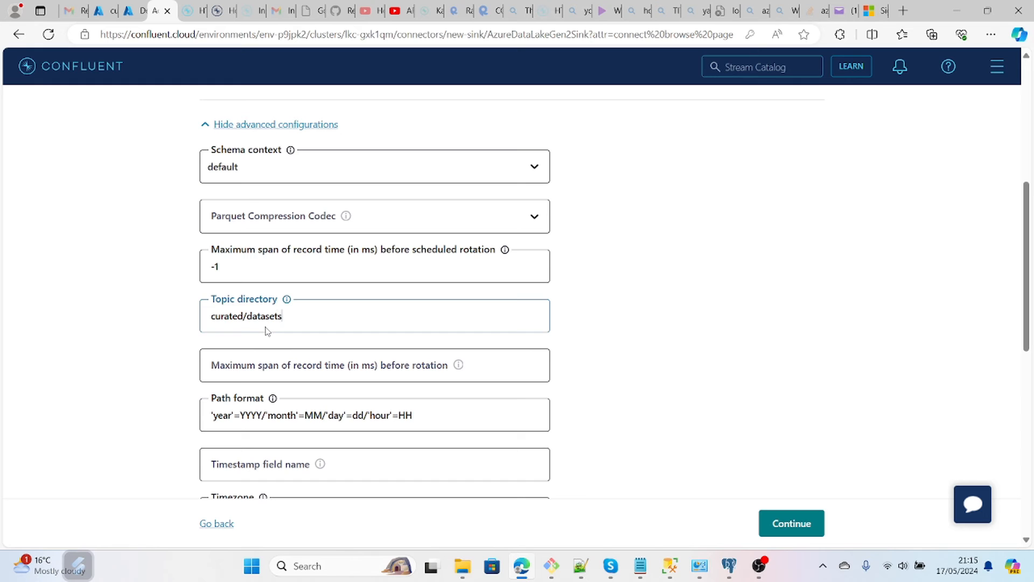
click(97, 11)
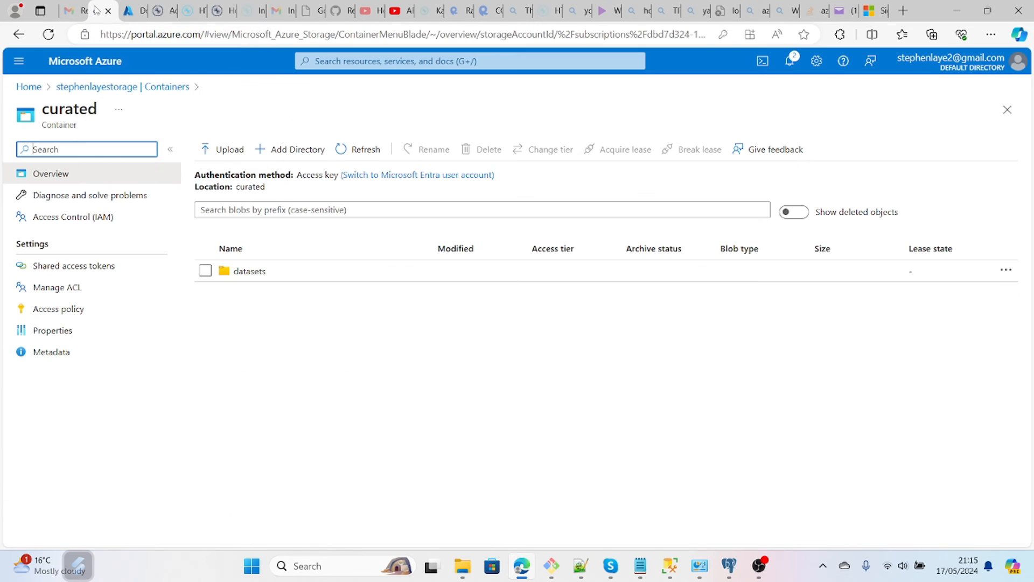
click(159, 10)
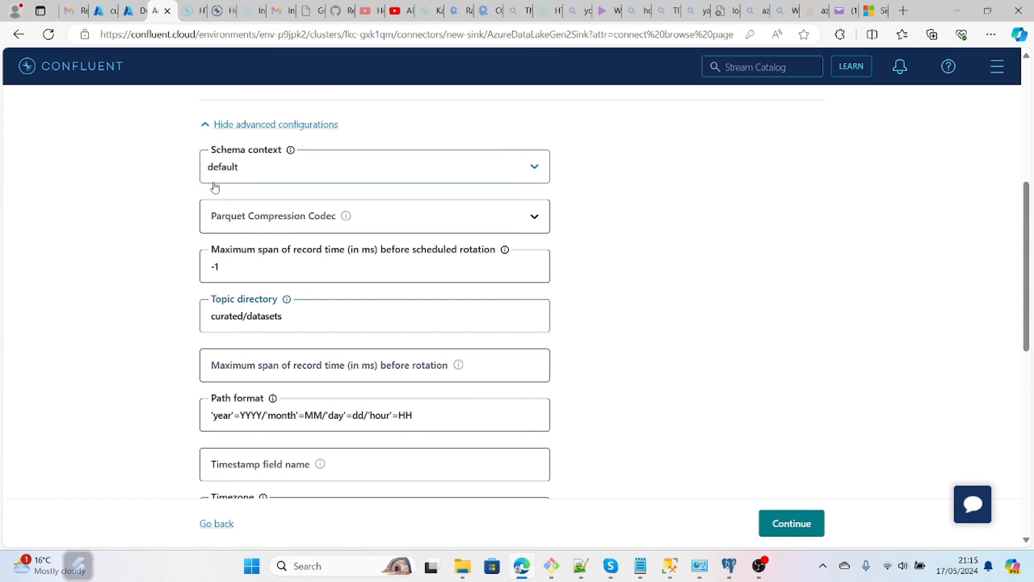
click(712, 298)
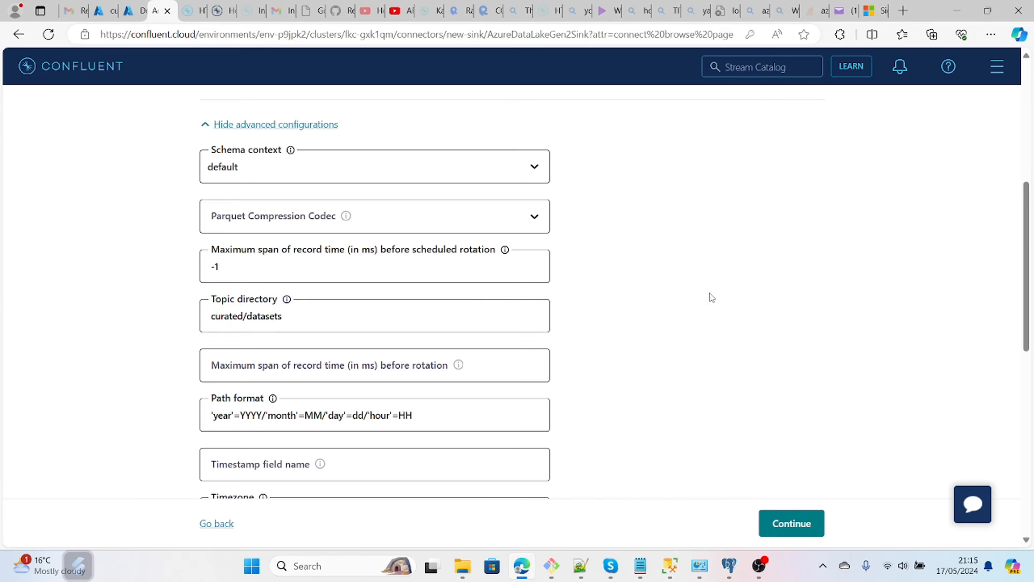
- Accept the remaining advanced settings and the sizing of 1 task, advancing the sink connector setup to Review and launch
scroll(710, 297, down, 3)
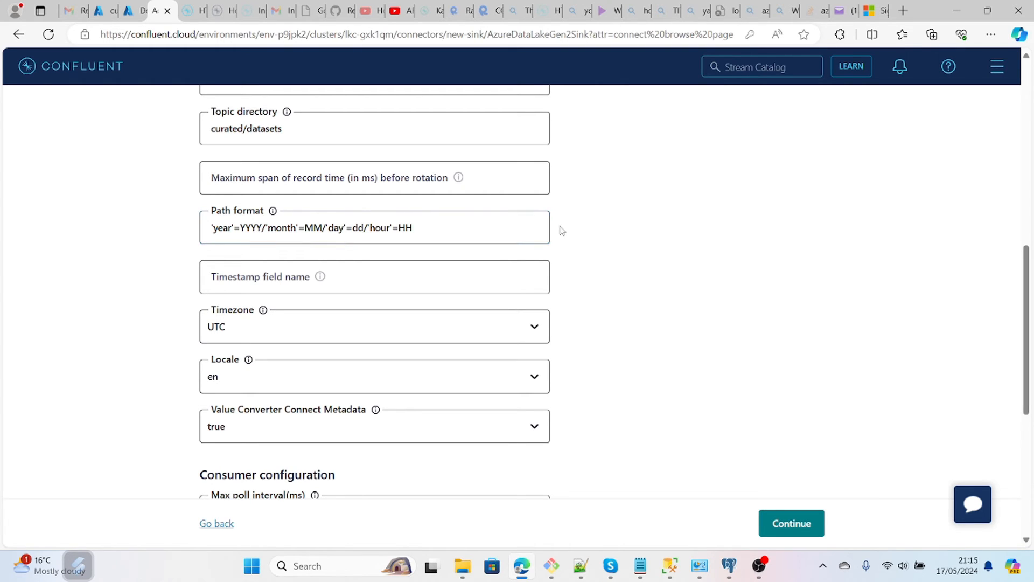
scroll(562, 231, down, 5)
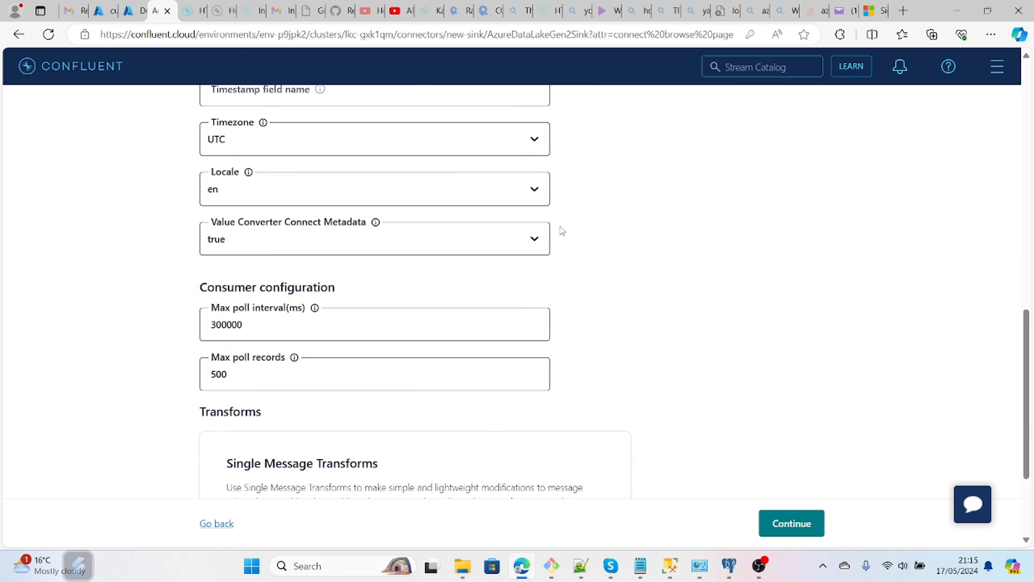
scroll(562, 231, down, 1)
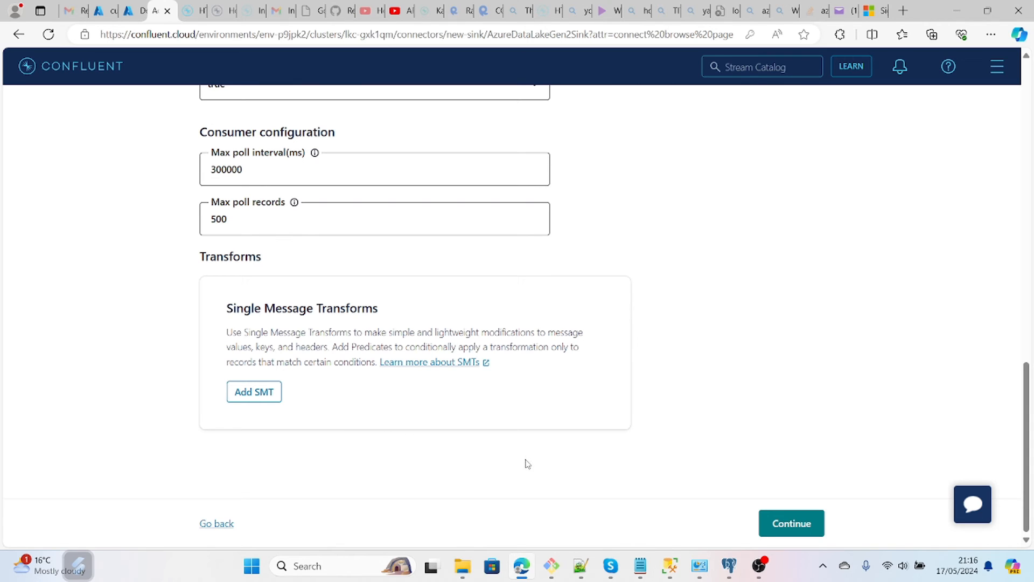
click(782, 525)
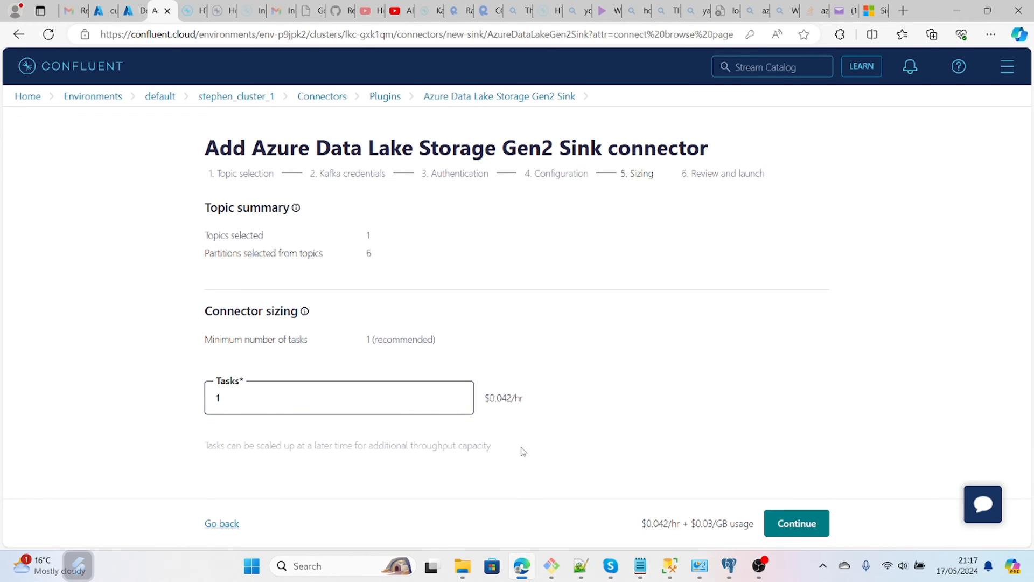
click(777, 521)
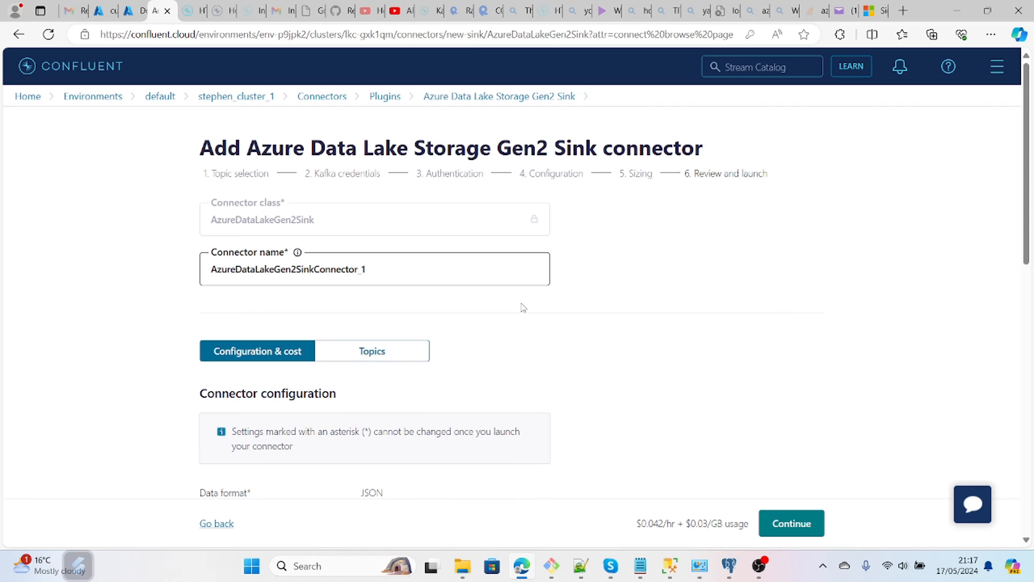
- Review the sink connector's name, selected topics, configuration summary and JSON before launching
click(373, 274)
drag(373, 275, 291, 280)
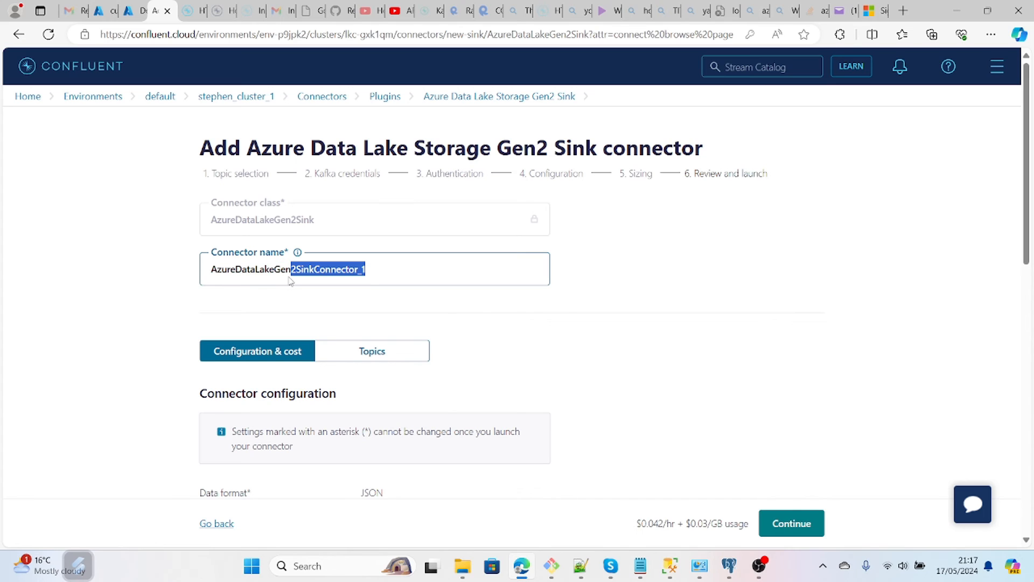
click(259, 276)
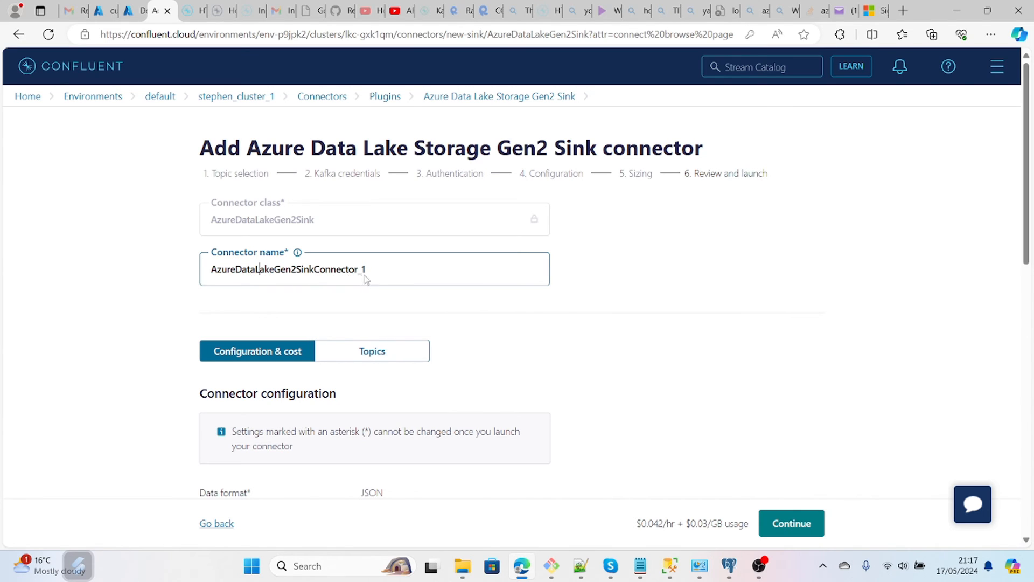
click(554, 291)
scroll(554, 291, down, 2)
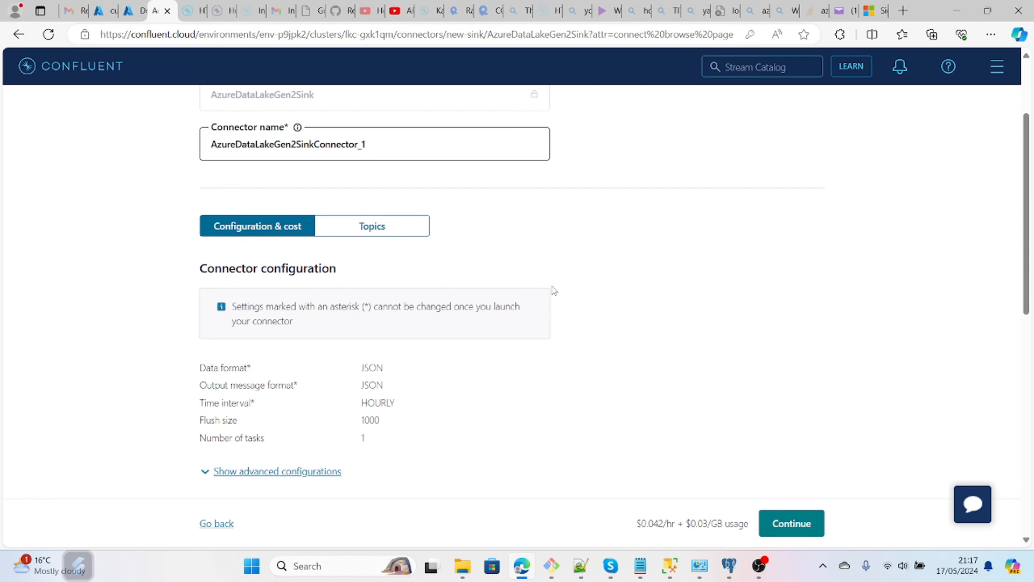
click(360, 231)
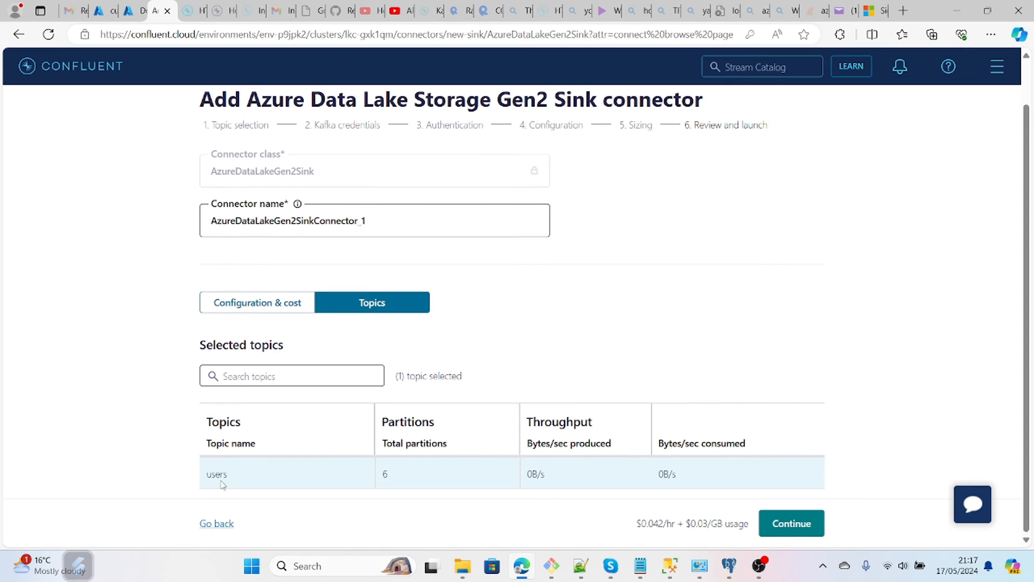
click(267, 302)
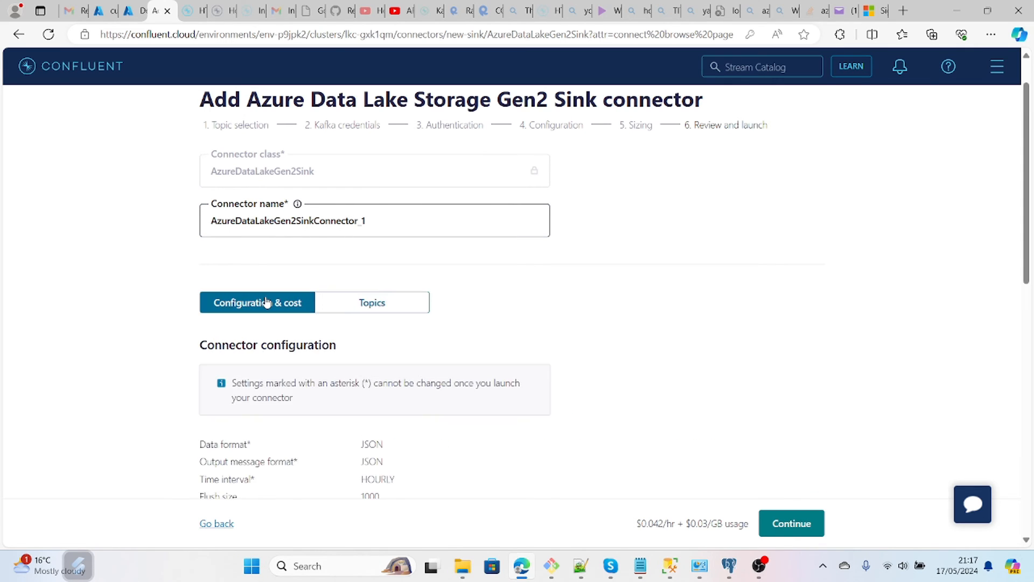
scroll(120, 426, down, 8)
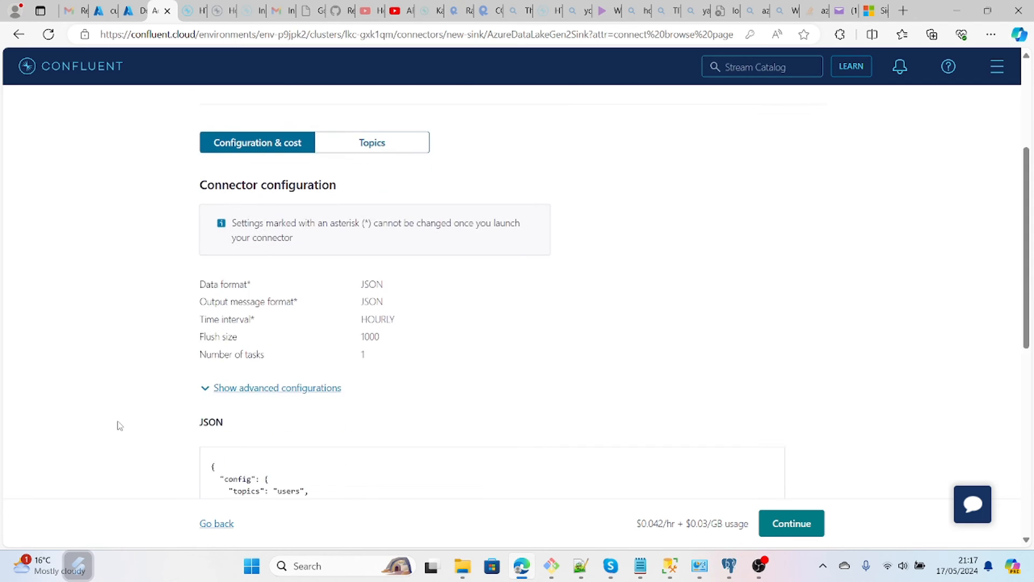
scroll(119, 426, up, 5)
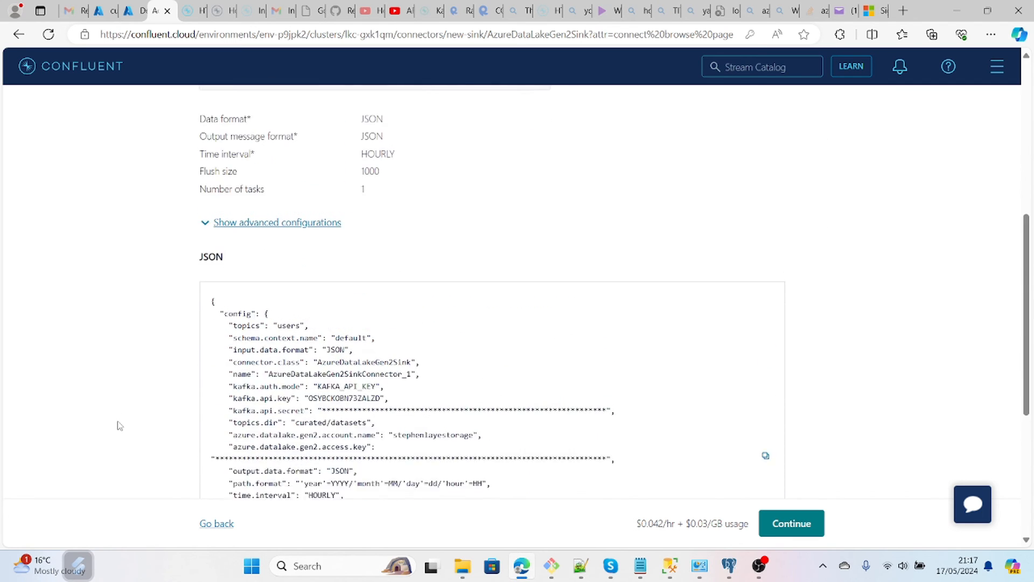
scroll(120, 425, down, 5)
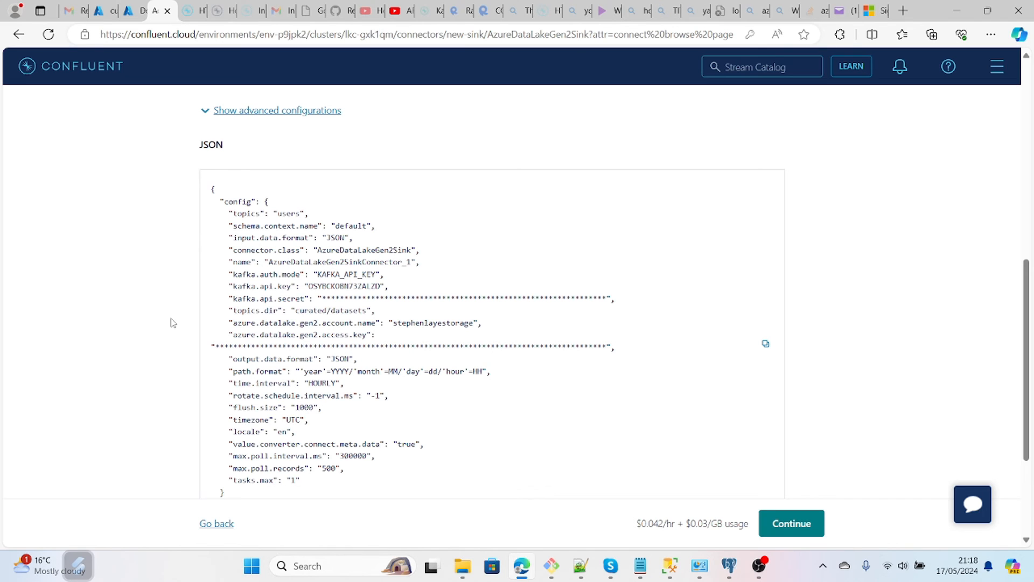
scroll(172, 322, down, 1)
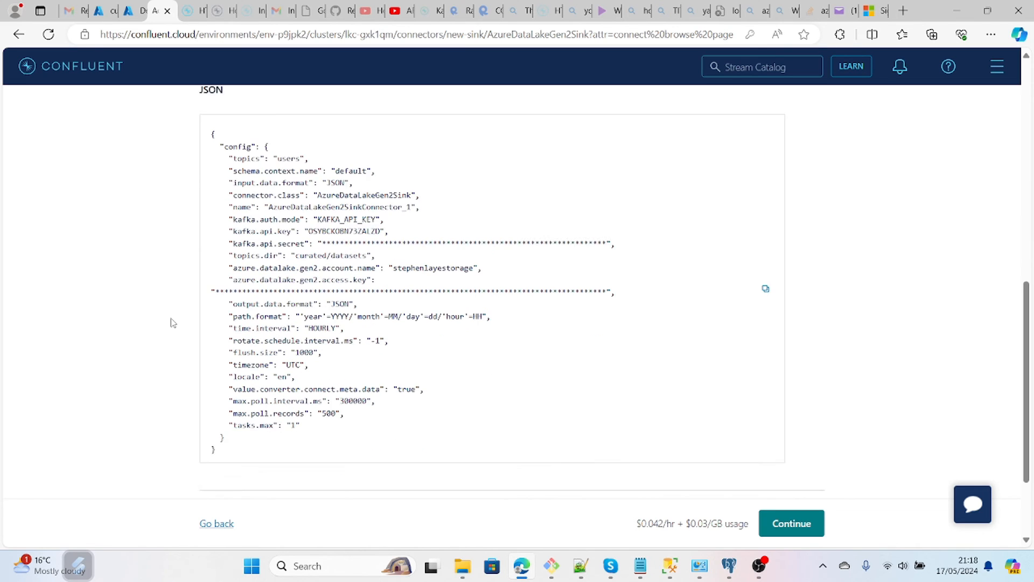
scroll(172, 322, up, 3)
scroll(173, 322, up, 3)
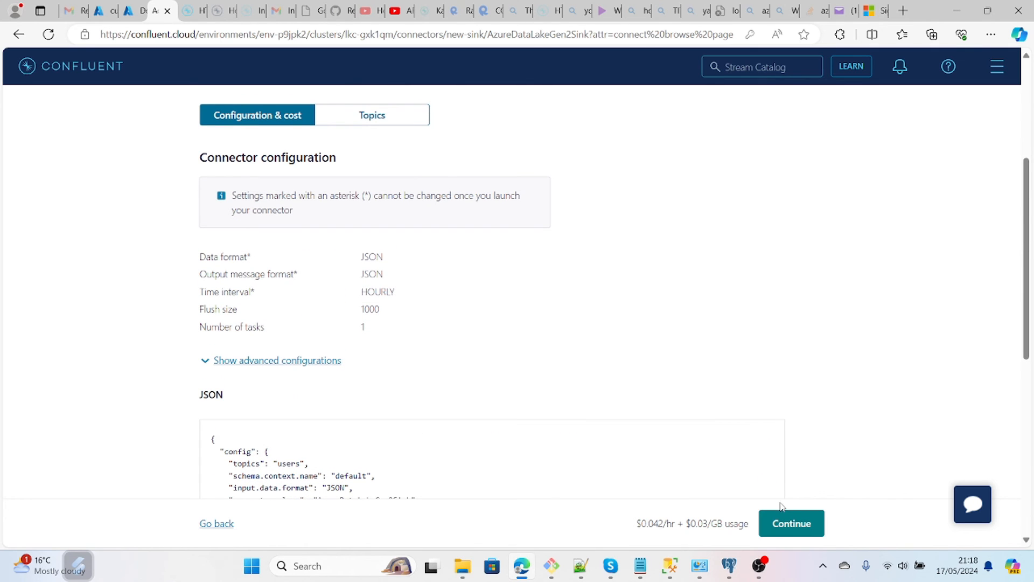
- Launch the Azure Data Lake Storage Gen2 Sink connector and open the overview of AzureDataLakeGen2SinkConnector_1
click(781, 522)
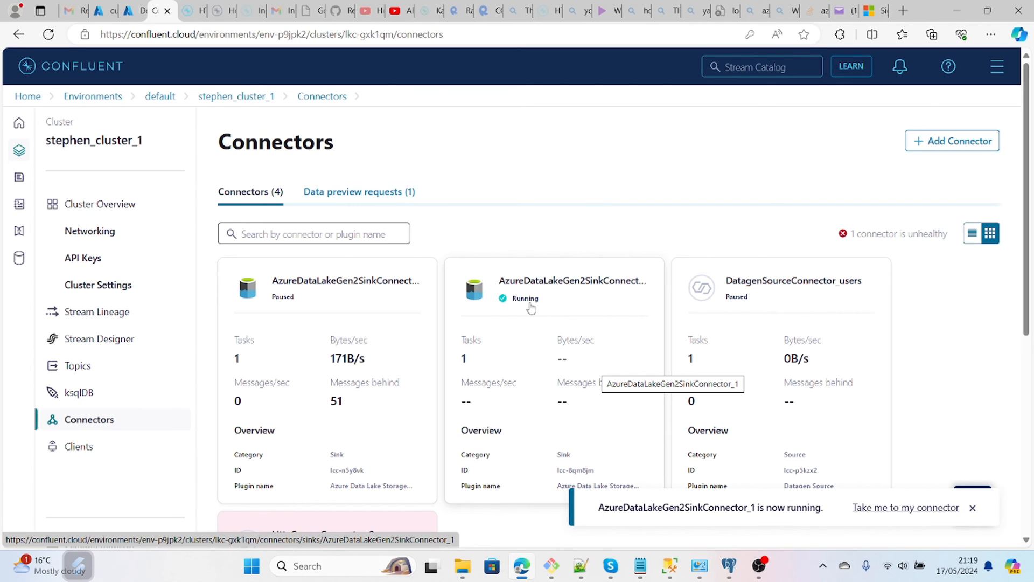
click(530, 308)
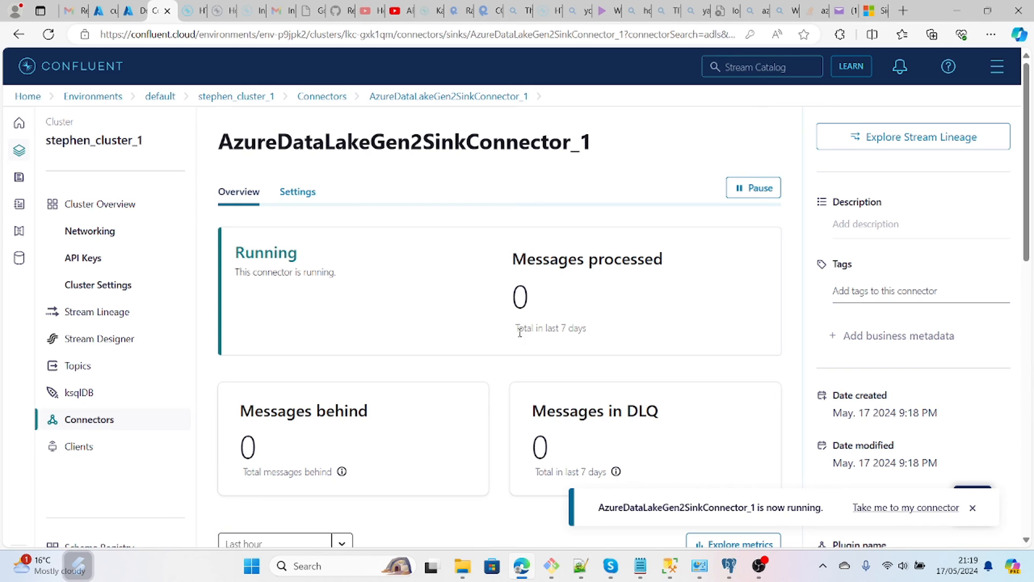
- Open the users topic of the cluster and check its messages
click(128, 373)
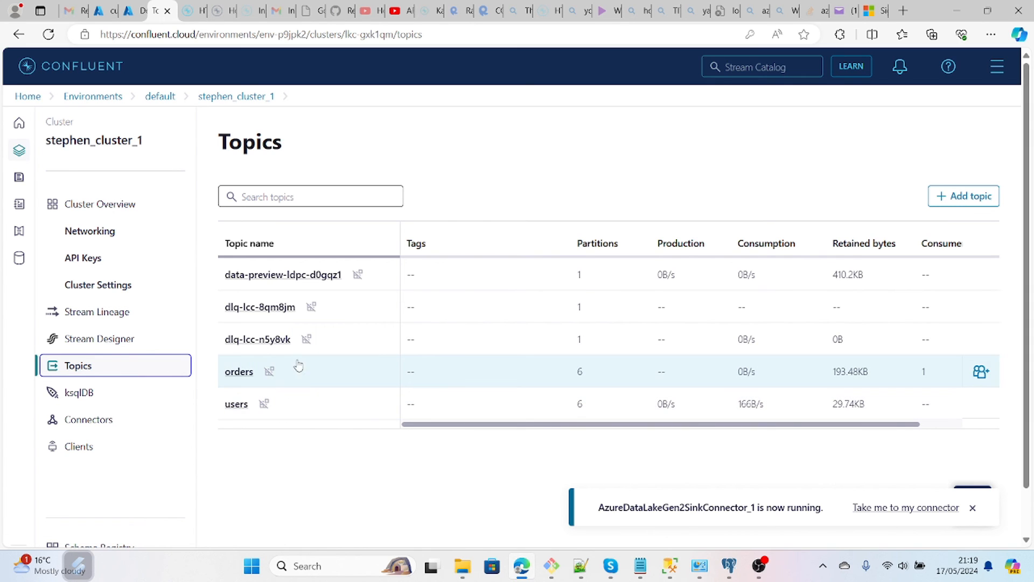
click(235, 404)
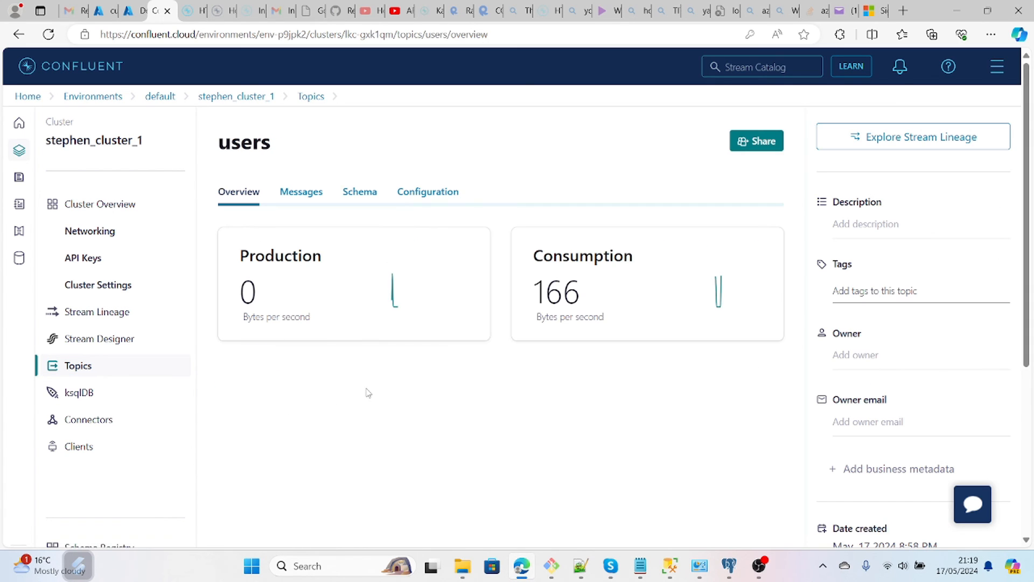
click(301, 193)
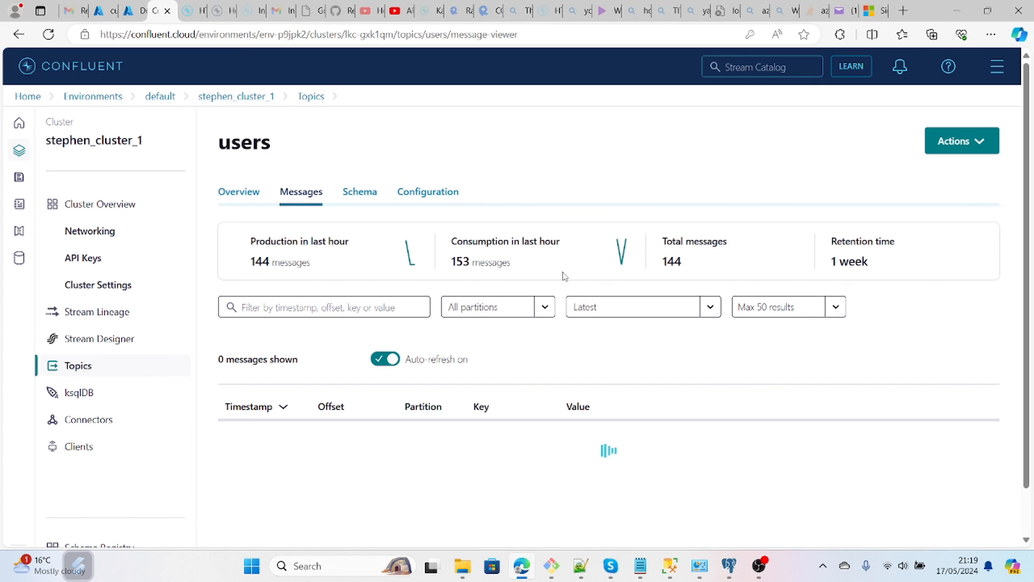
- Resume the paused DatagenSourceConnector_users connector from the cluster's connectors
click(108, 428)
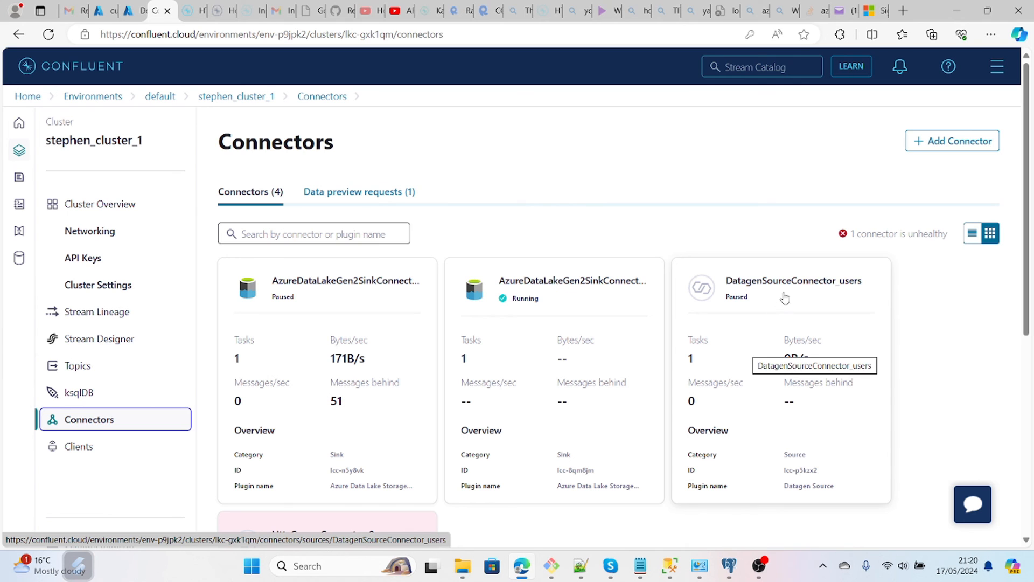
click(773, 350)
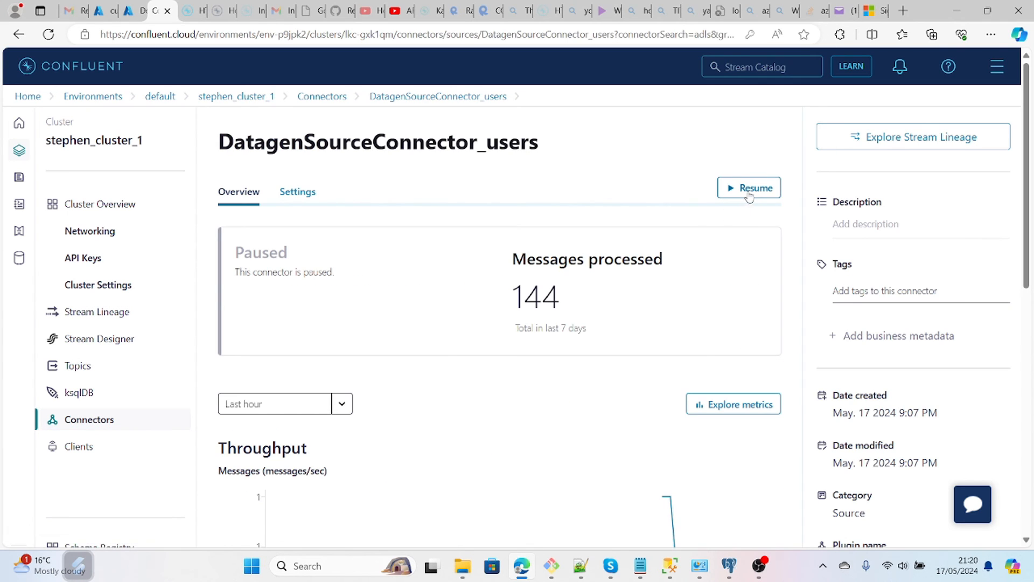
click(742, 188)
- Switch to the Azure portal and browse the curated container to datasets/users/year=2024/month=05/day=17/hour=20 to check the delivered files
click(129, 10)
click(107, 6)
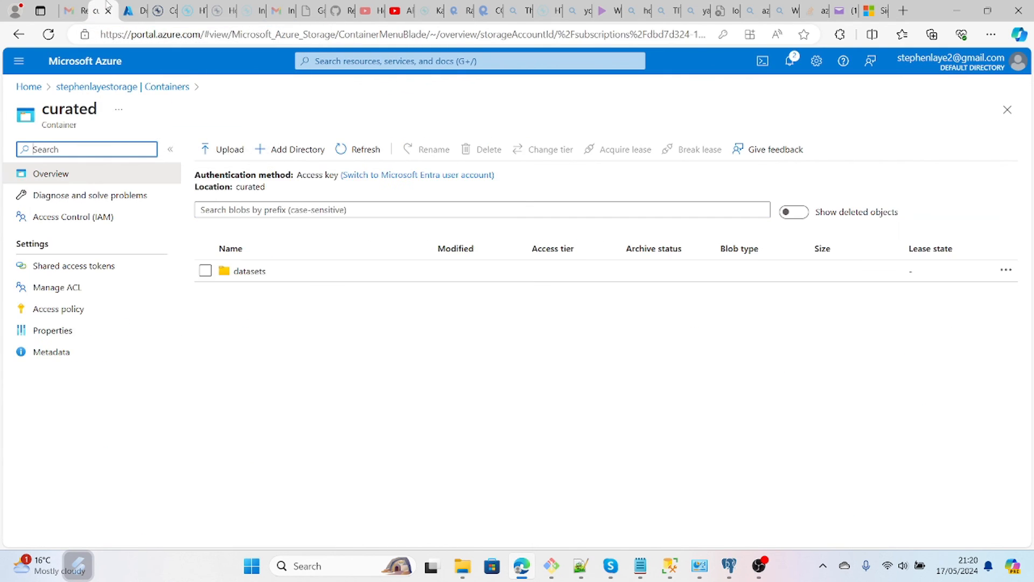
click(240, 272)
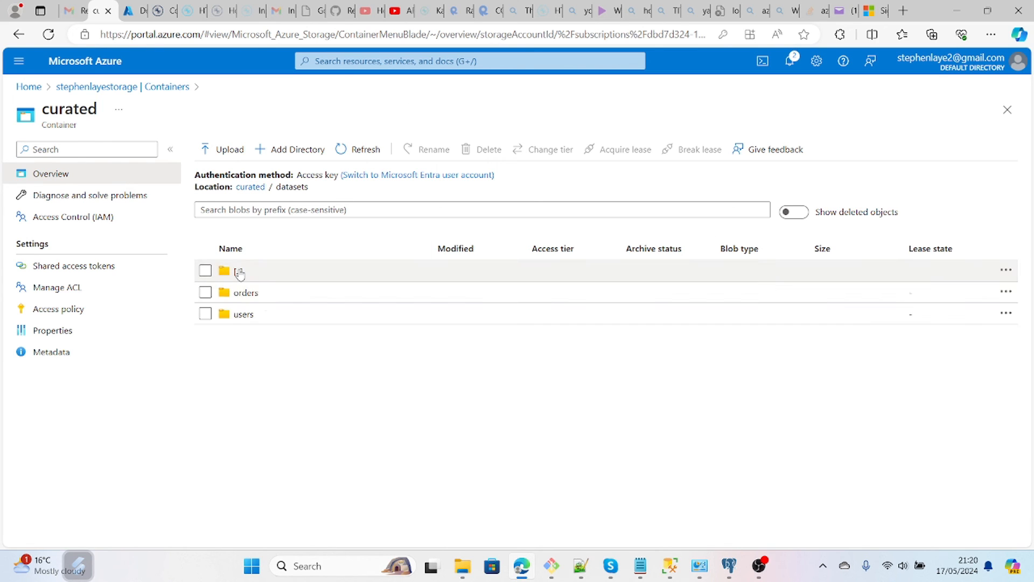
click(242, 321)
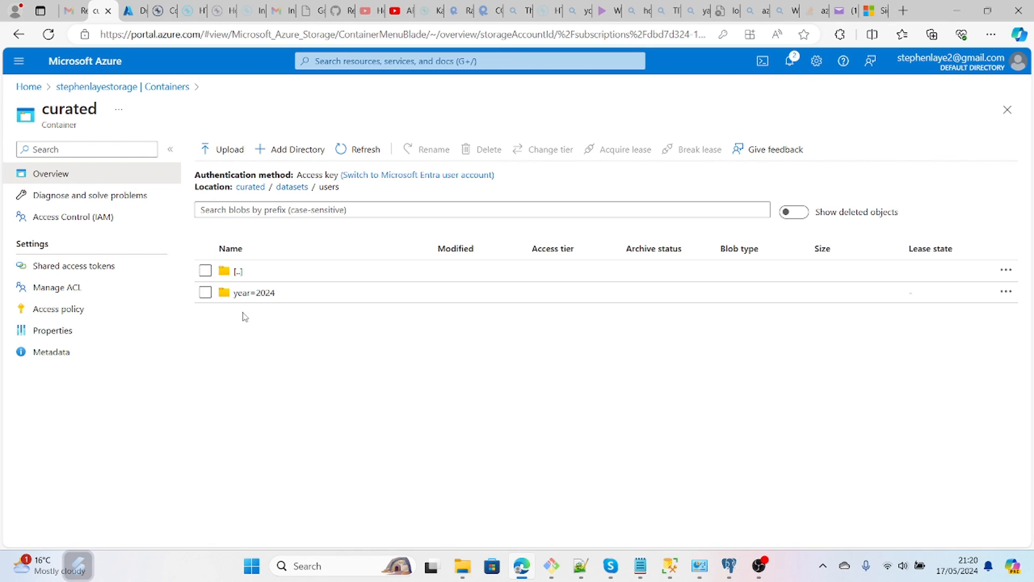
click(245, 293)
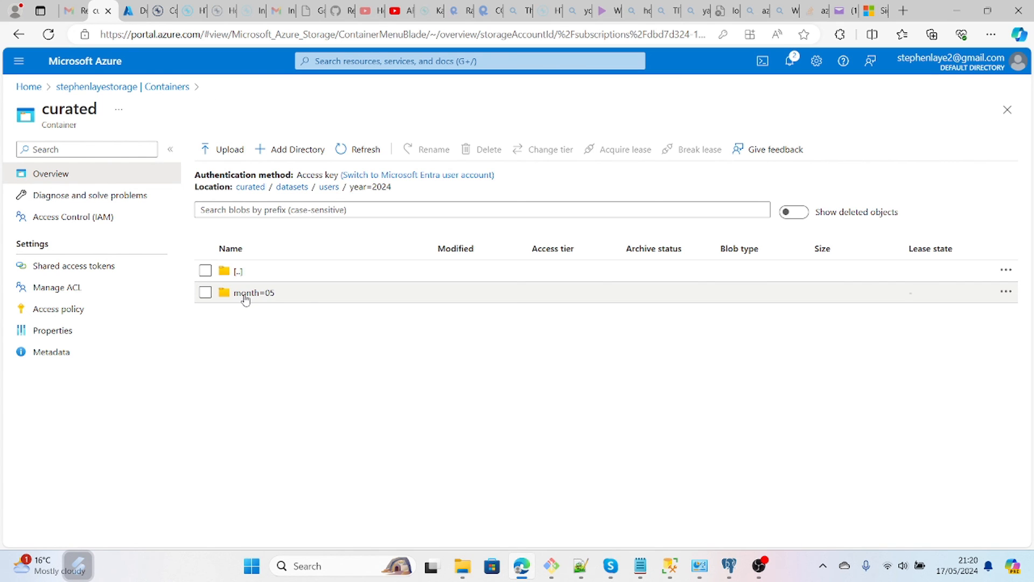
click(262, 296)
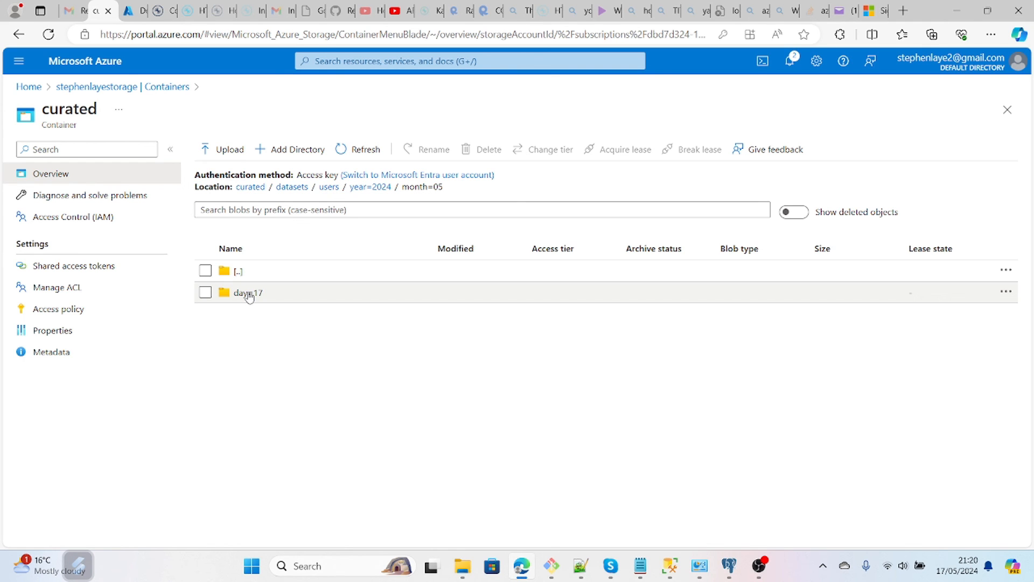
click(247, 294)
click(249, 296)
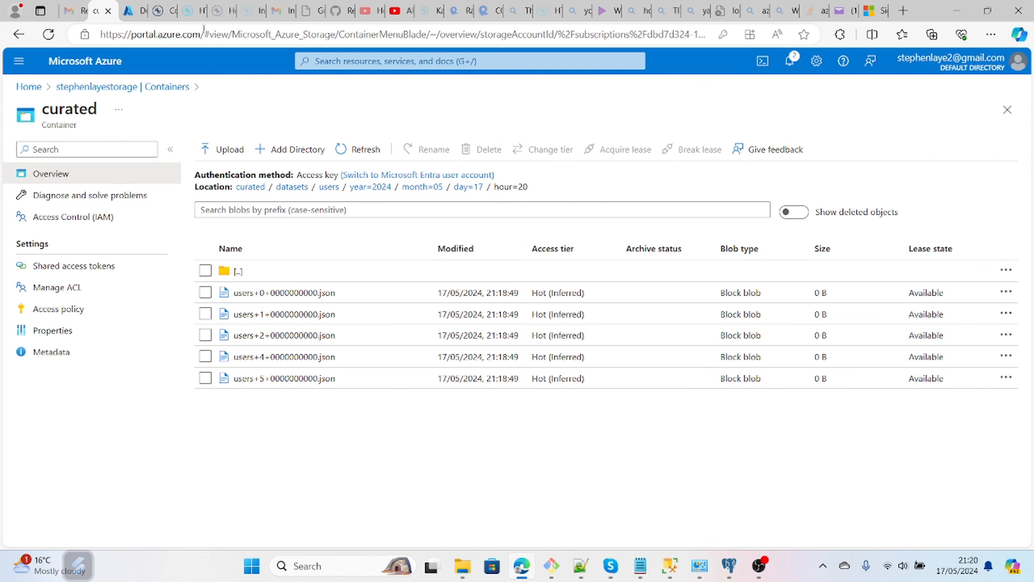
- Switch back to Confluent Cloud, open the users topic and examine its incoming messages
click(134, 10)
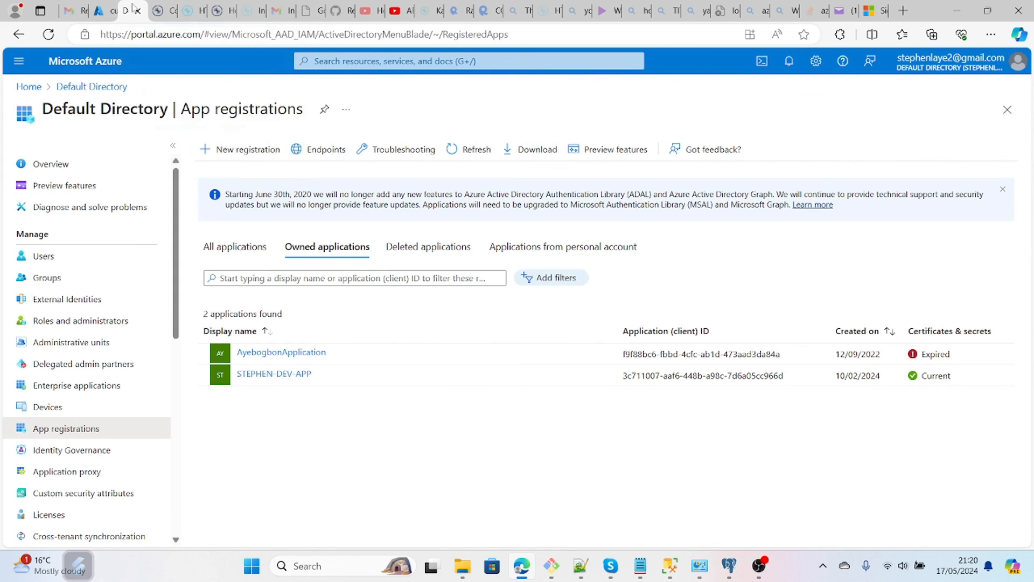
click(164, 9)
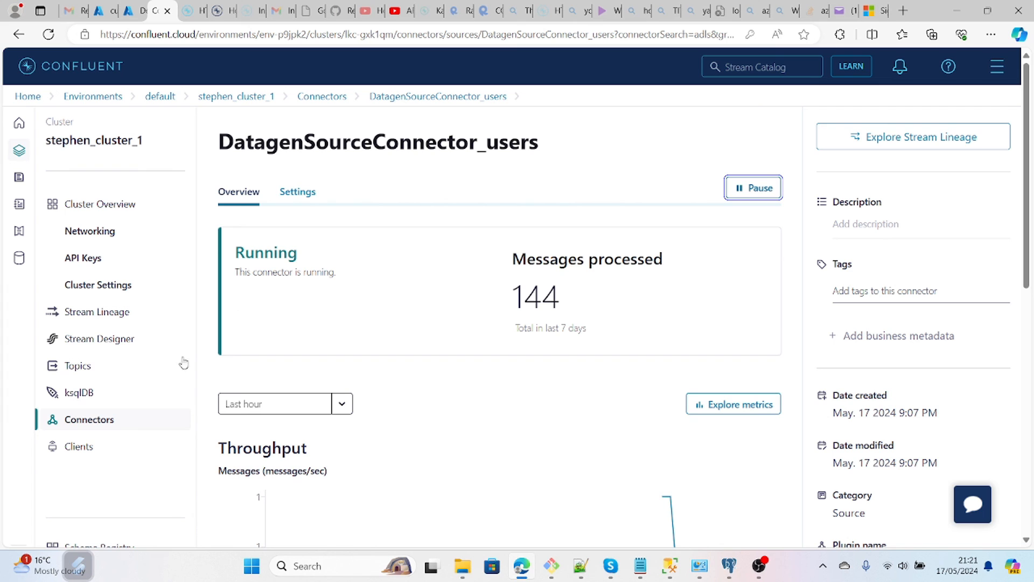
click(108, 369)
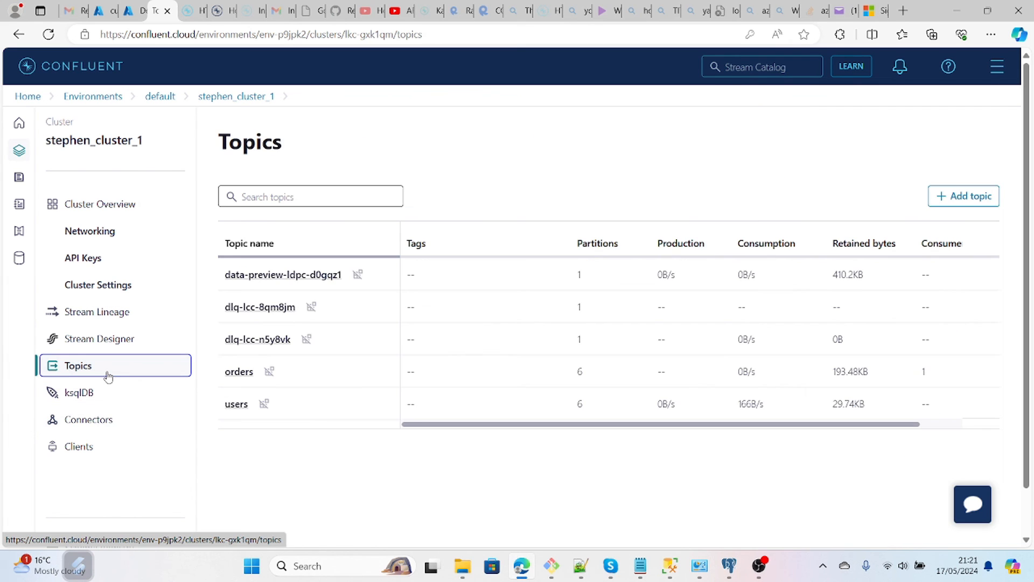
click(239, 409)
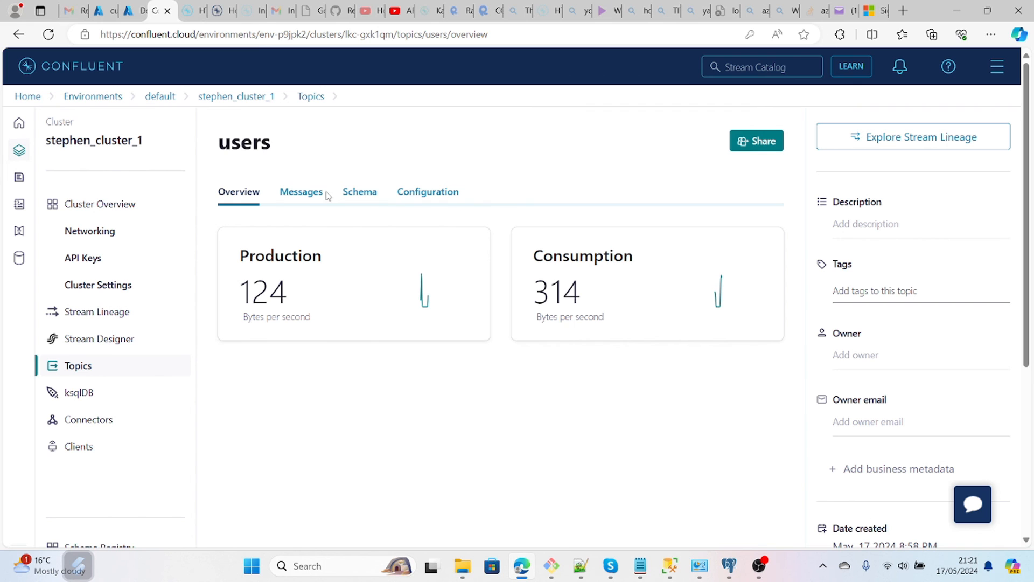
click(316, 199)
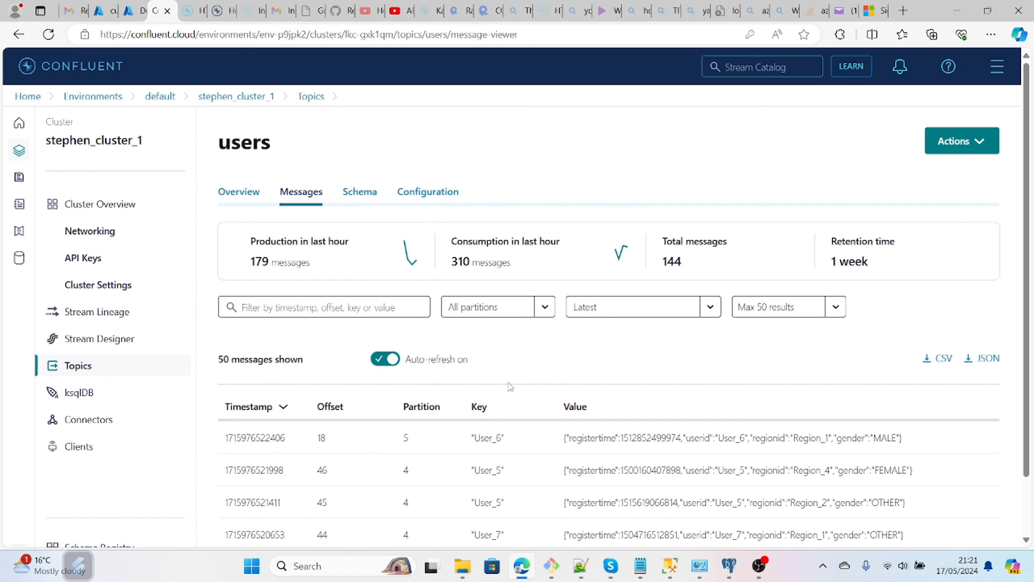
scroll(563, 397, down, 1)
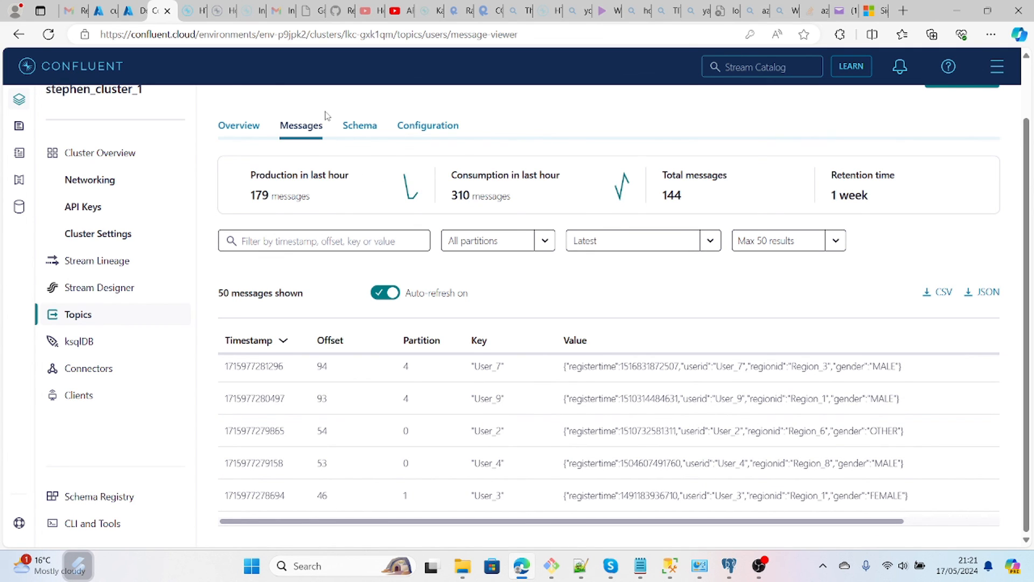
- In the Azure portal, open orders+0+0000000000.json from the topics container's hour=19 folder and examine its JSON records
click(126, 7)
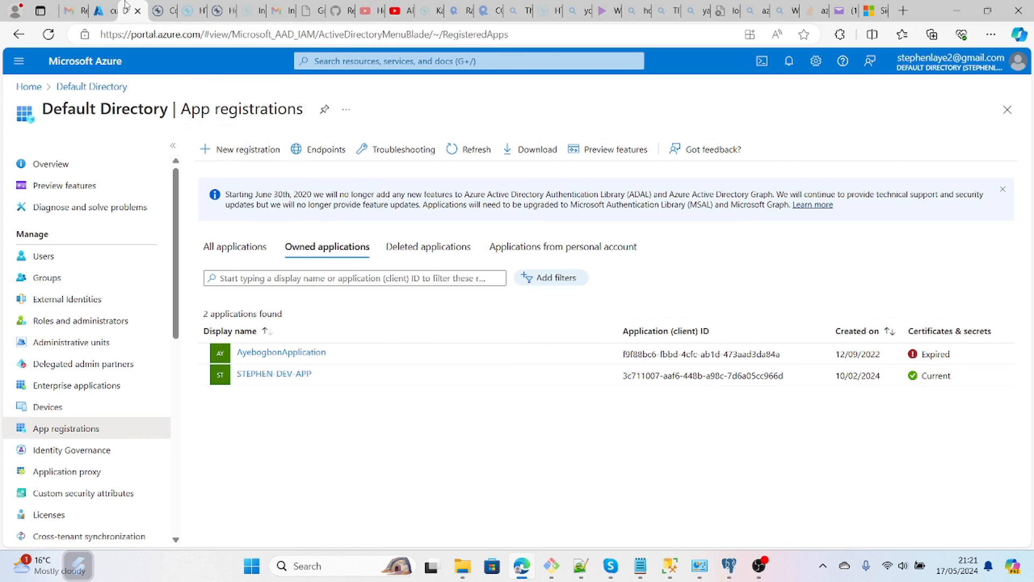
click(108, 10)
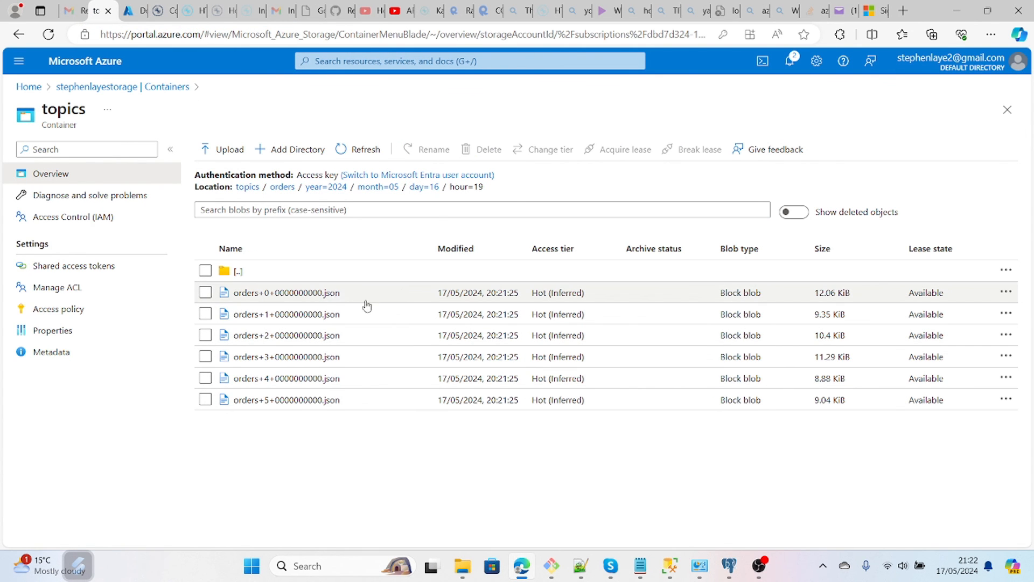
click(334, 295)
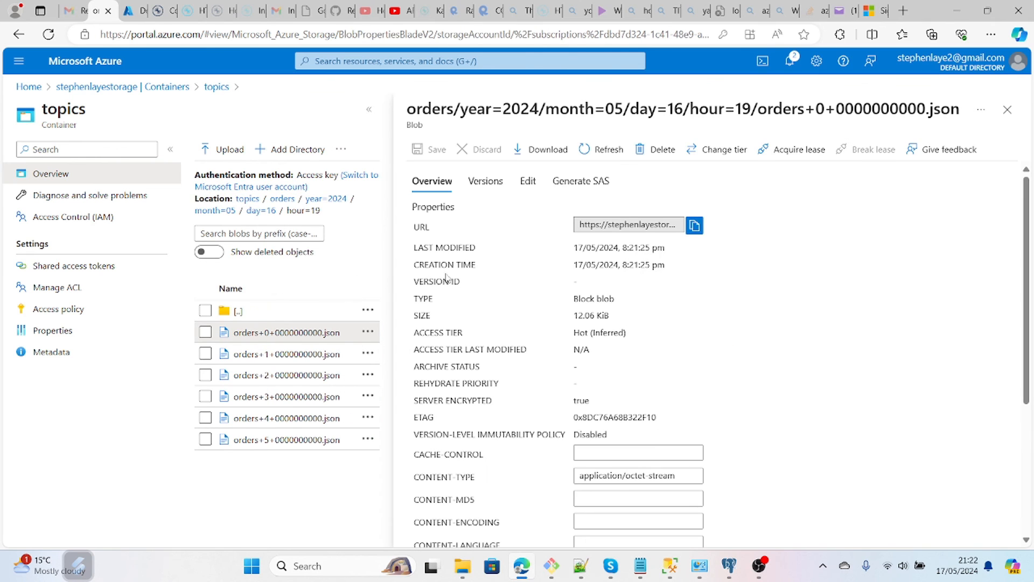
click(532, 183)
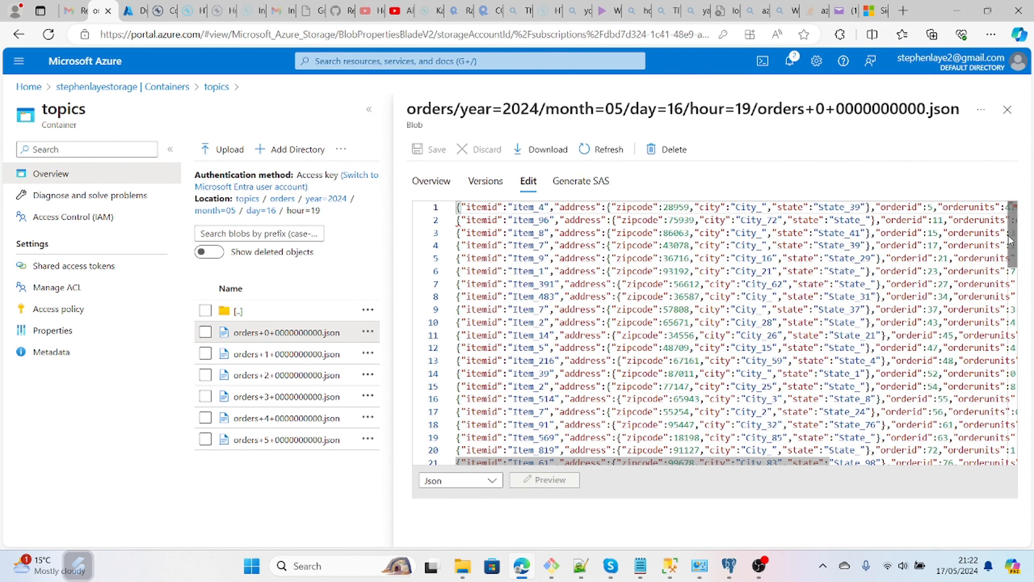
drag(1012, 241, 1005, 208)
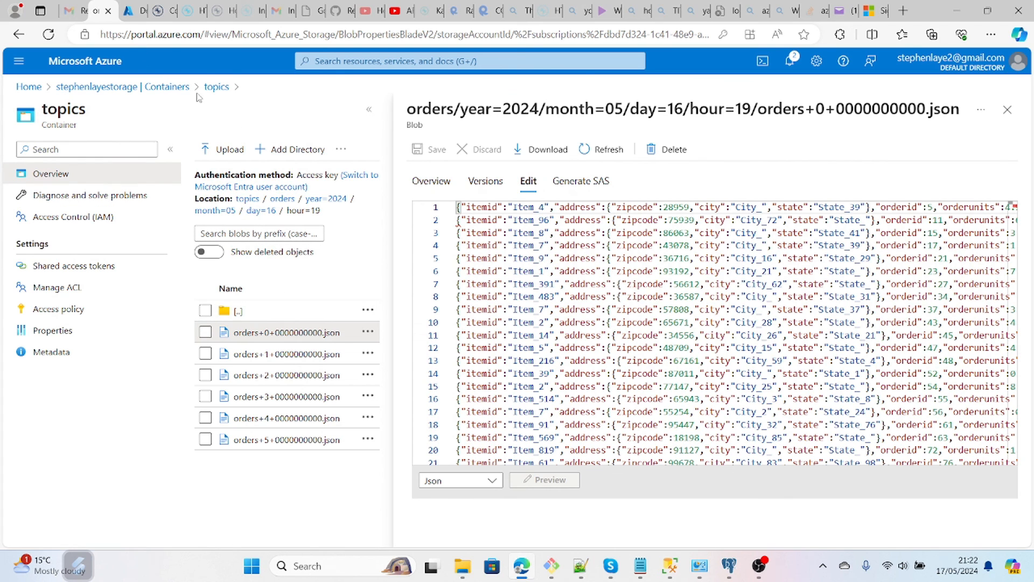
- Switch back to the users topic's messages in Confluent Cloud
click(135, 20)
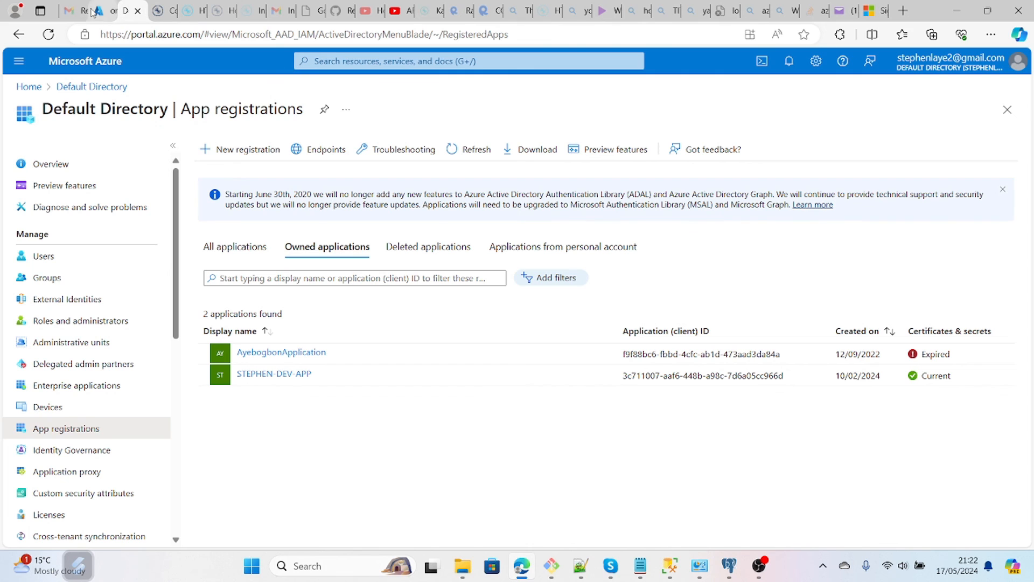
click(154, 8)
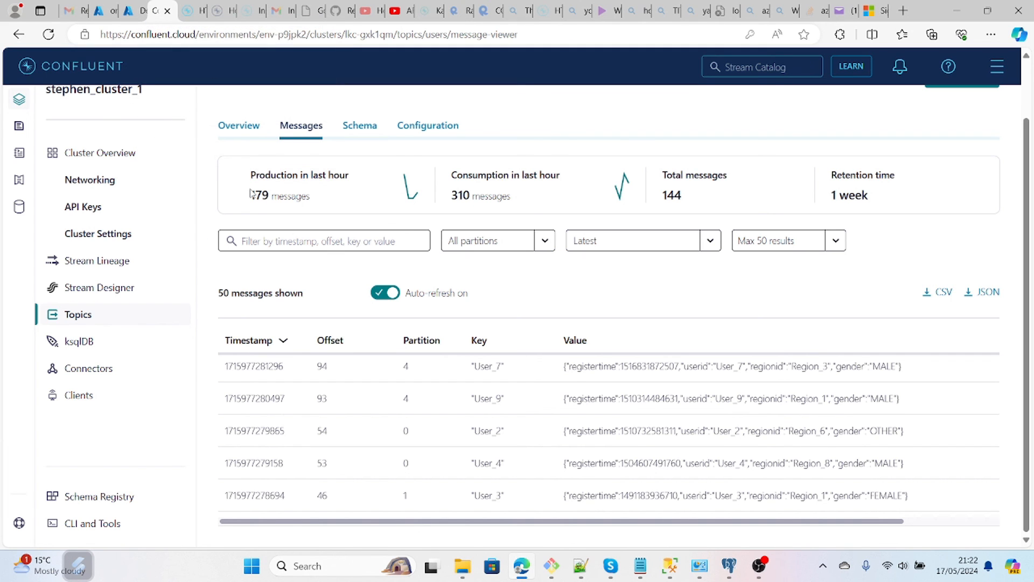